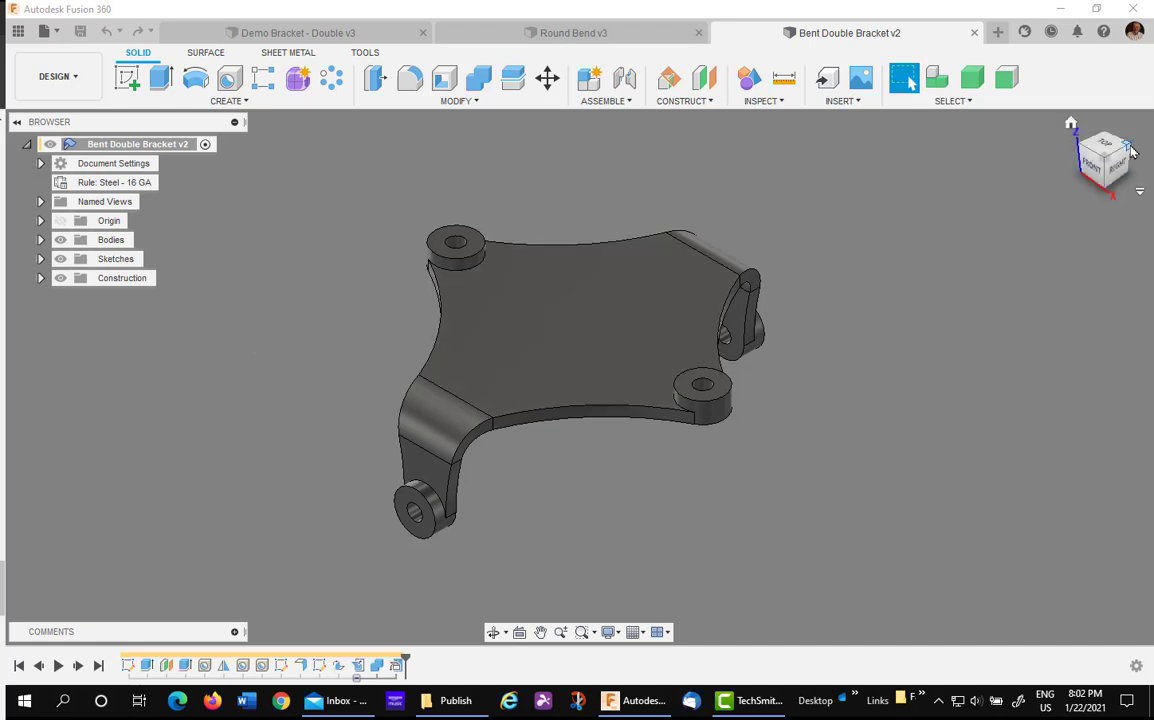
Orbit the Bent Double Bracket v2 model to inspect it from several angles
left_click_drag(1132, 150, 951, 177)
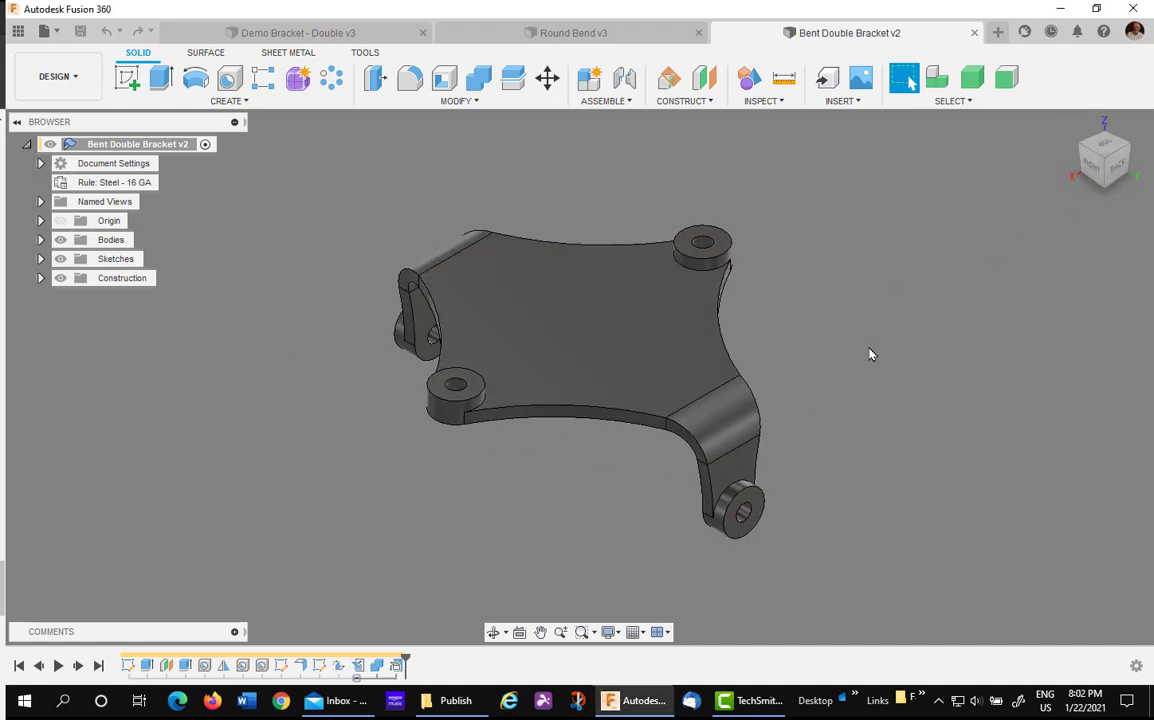
middle_click_drag(884, 346, 994, 345, "shift")
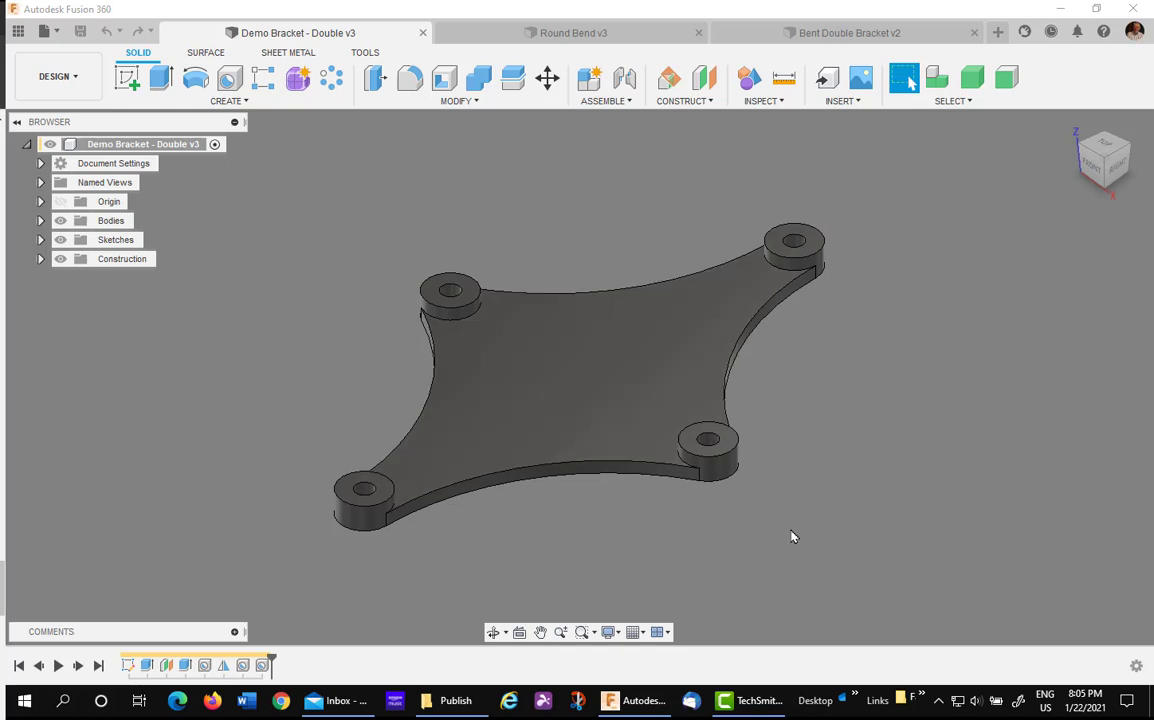
Start a new sketch on the flat bracket's large underside face
middle_click_drag(840, 433, 833, 296, "shift")
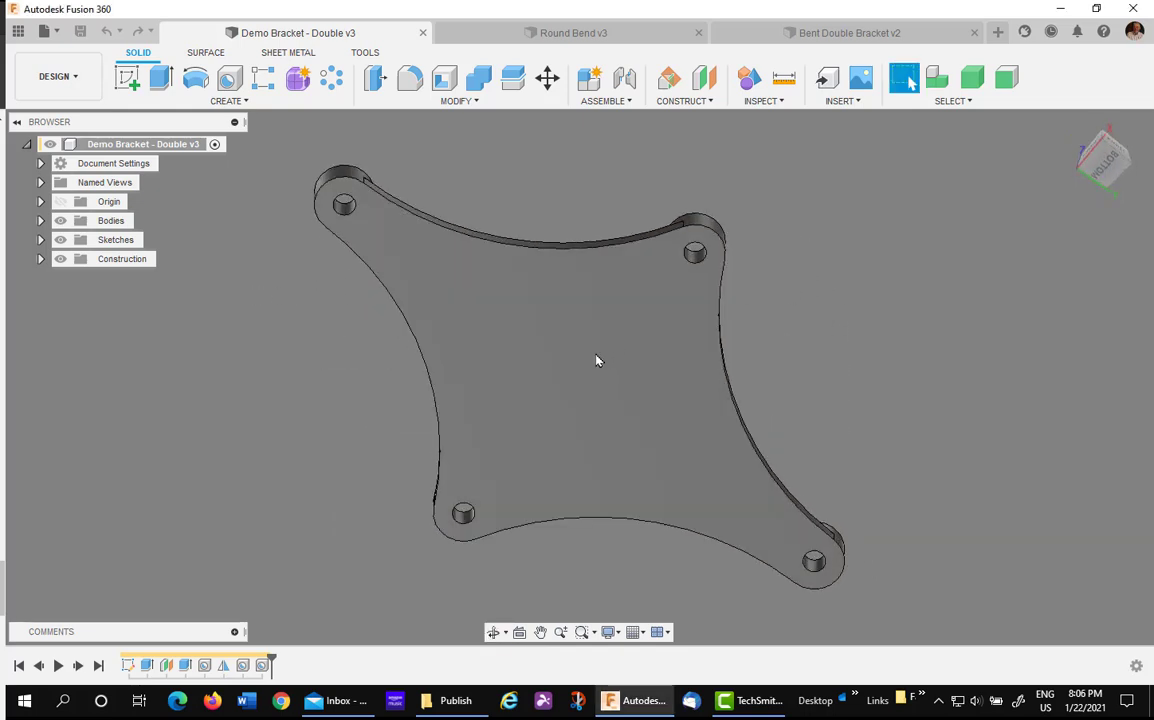
left_click(571, 378)
right_click(570, 379)
left_click(567, 455)
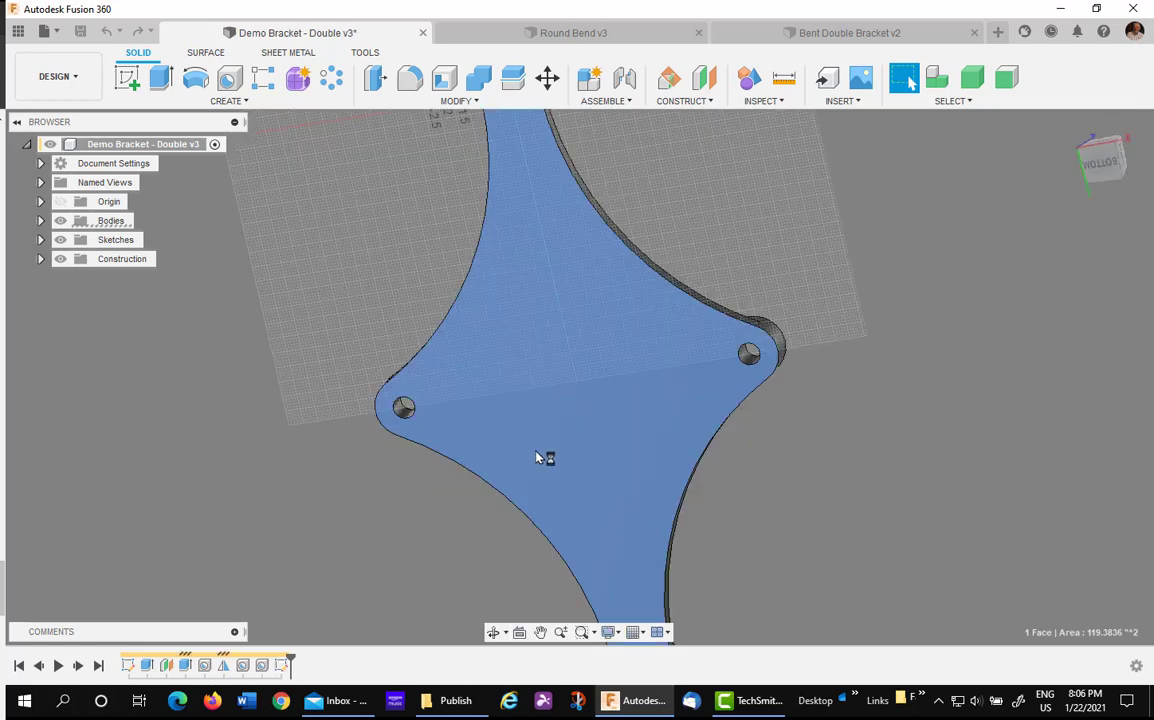
Project the bracket face's outline into the sketch and finish the sketch
scroll(295, 434, "down", 2)
middle_click_drag(295, 434, 265, 439)
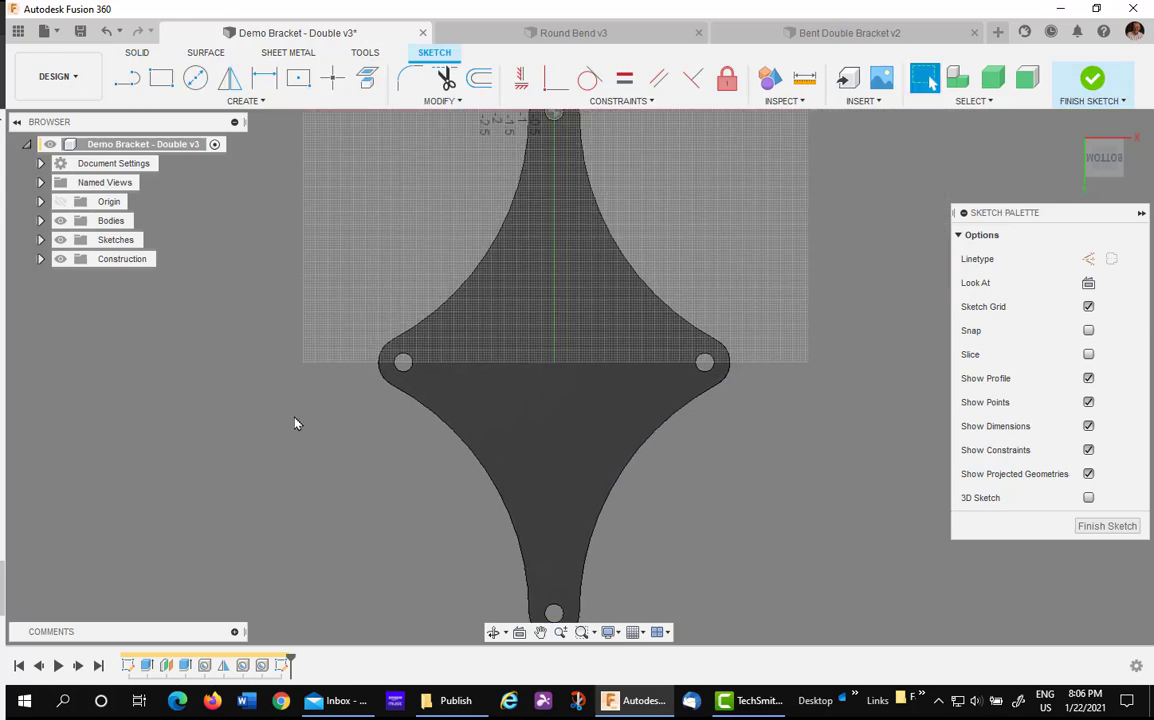
left_click(246, 101)
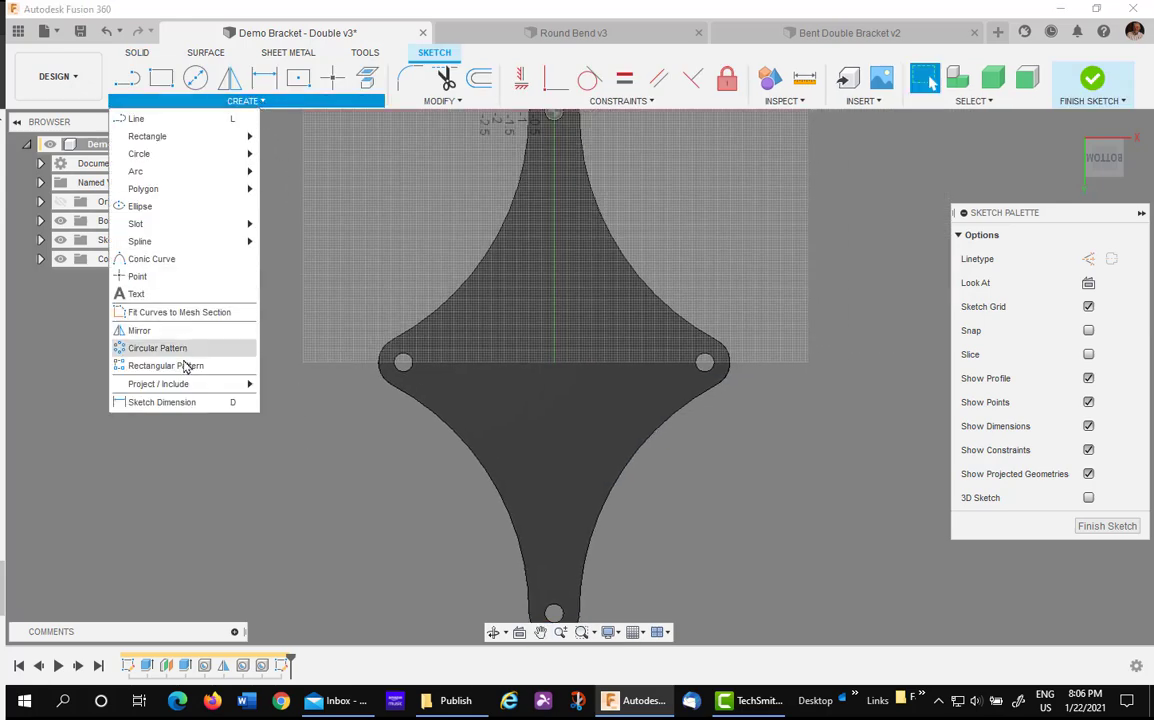
mouse_move(186, 386)
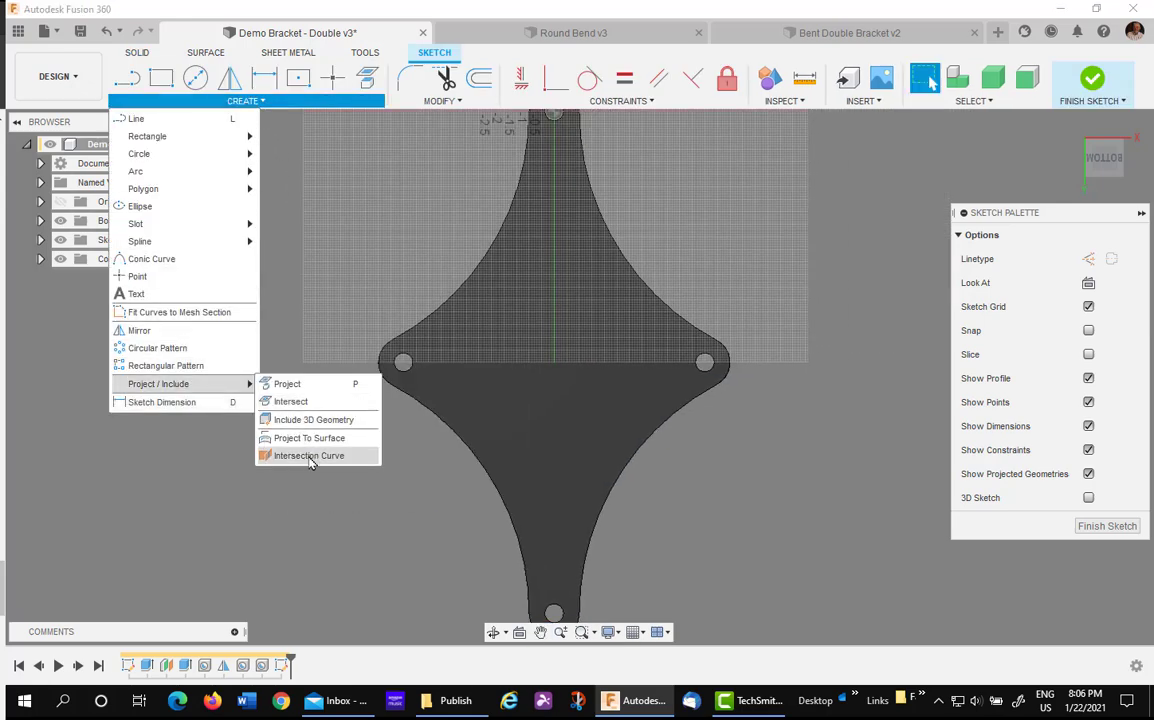
left_click(297, 389)
left_click(551, 399)
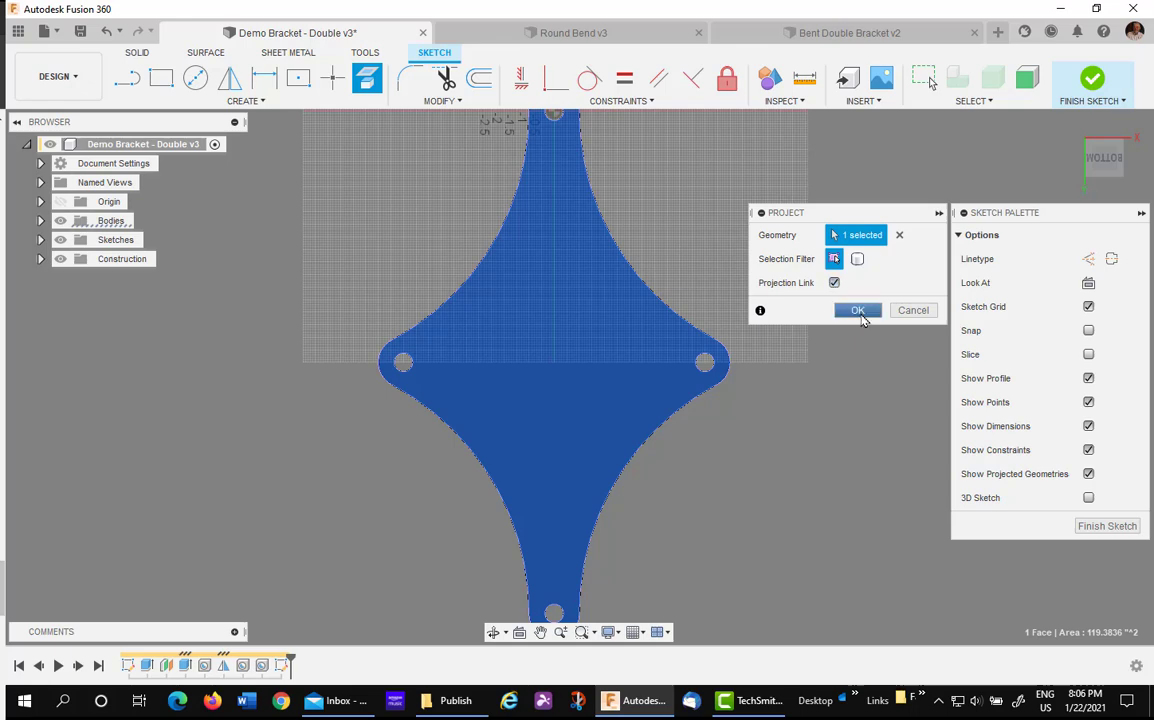
left_click(859, 311)
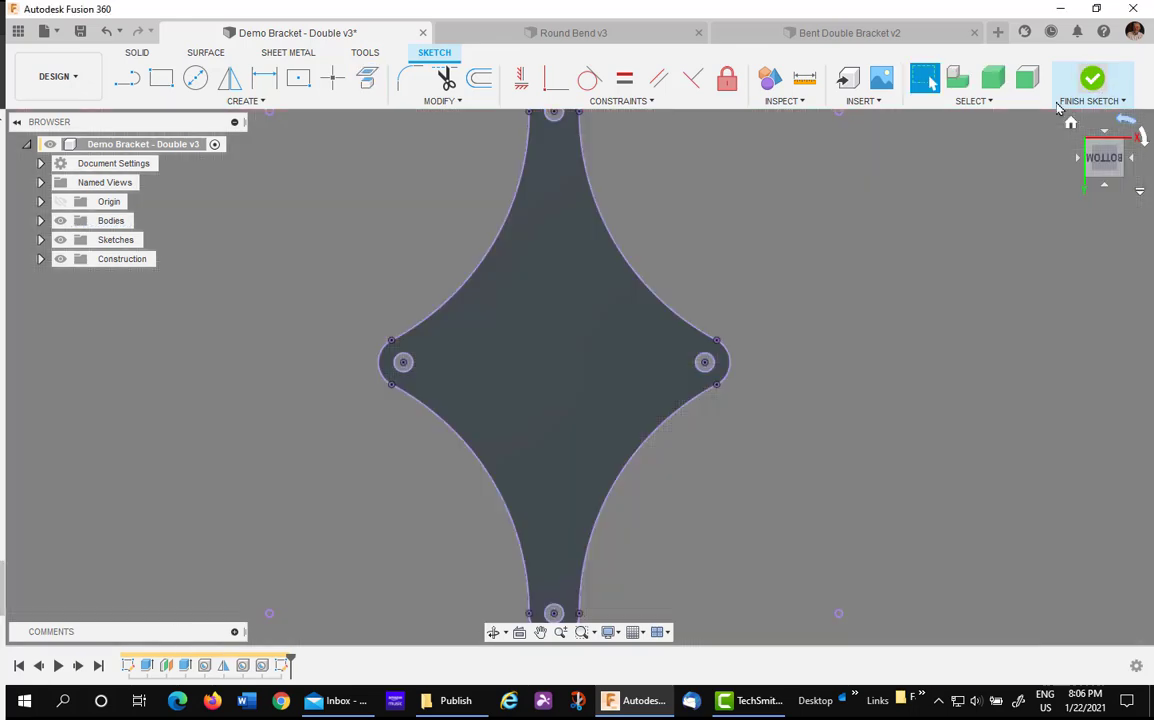
left_click(1086, 96)
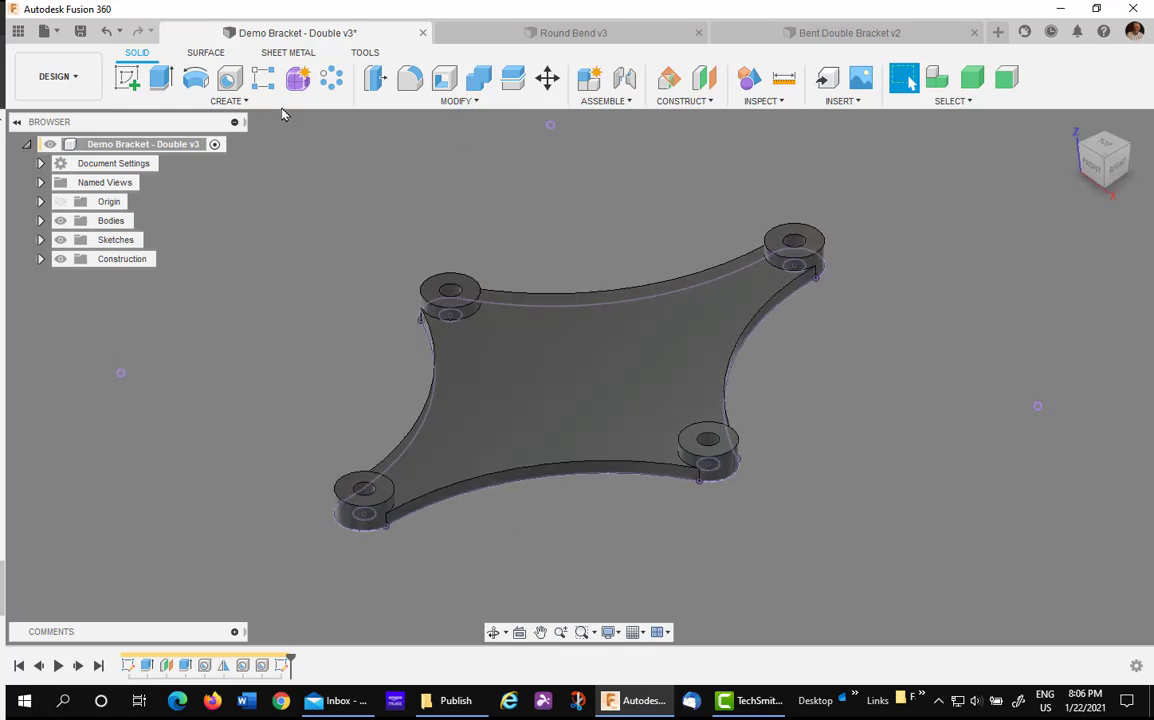
Create a Steel - 16 GA sheet-metal flange from the projected profile, thickened to Side 2
left_click(276, 54)
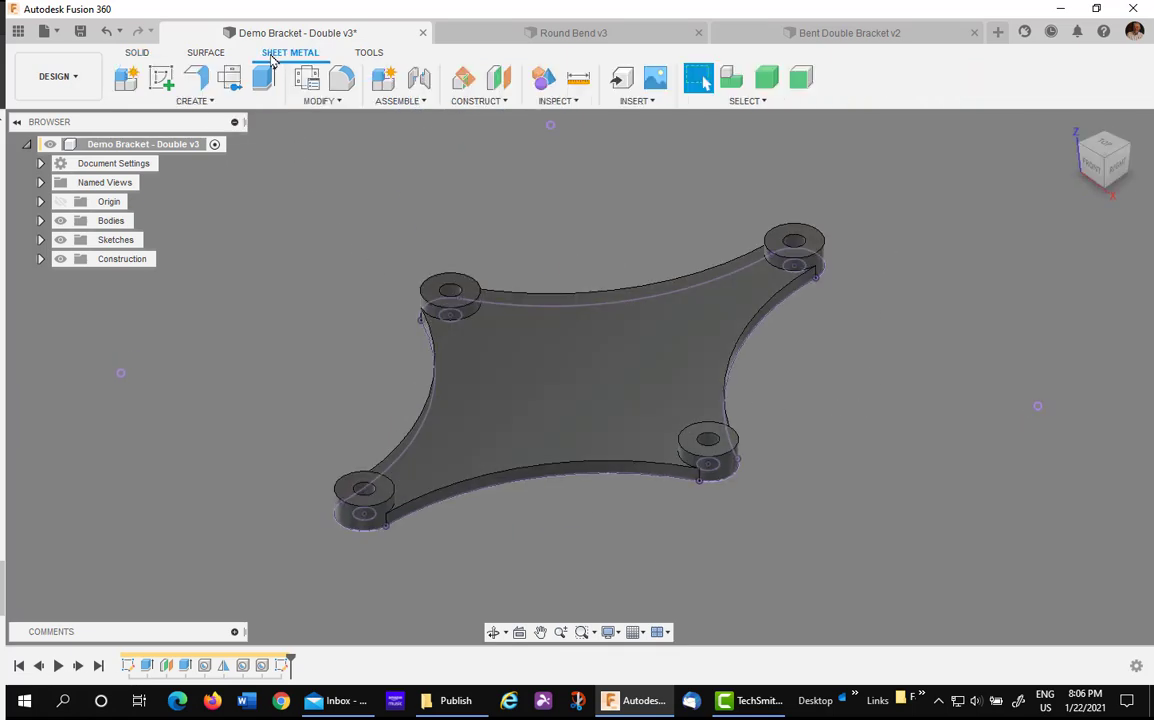
left_click(197, 78)
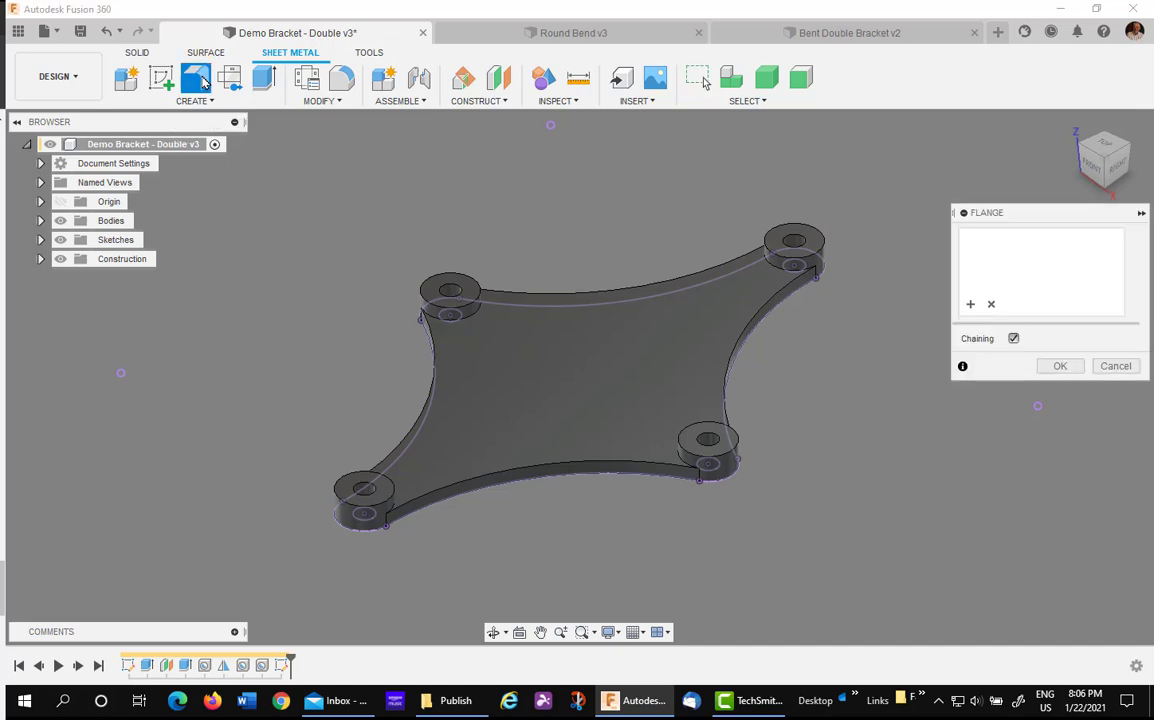
scroll(546, 478, "up", 4)
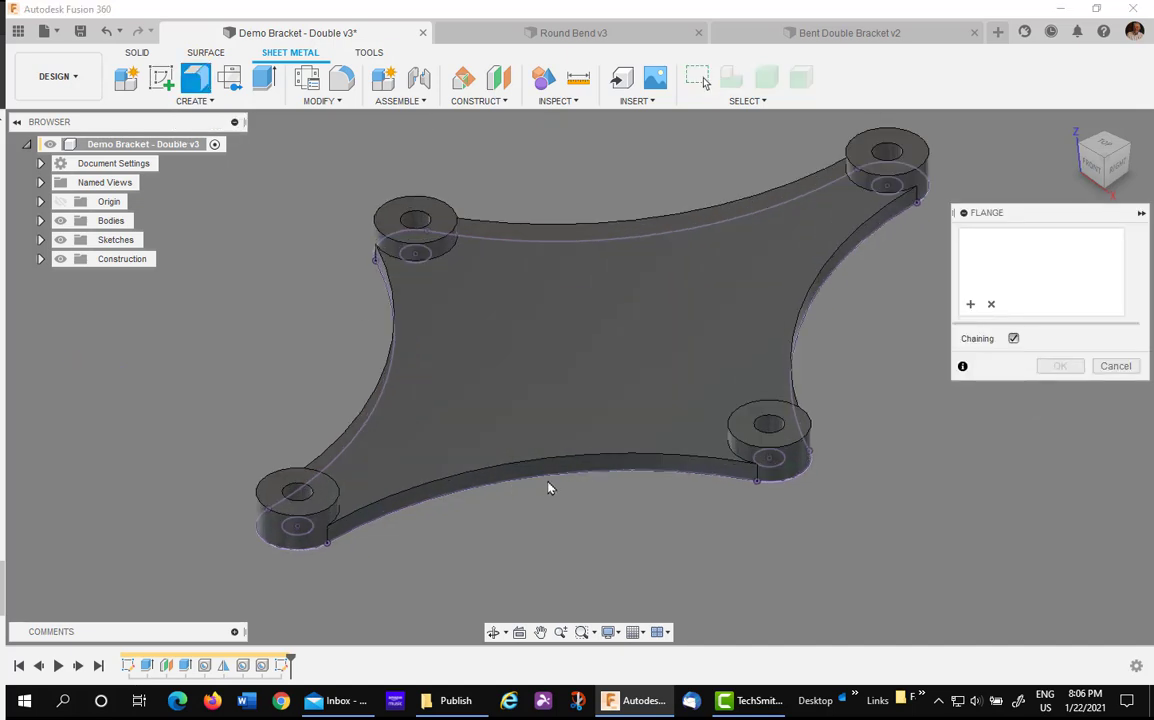
left_click(582, 404)
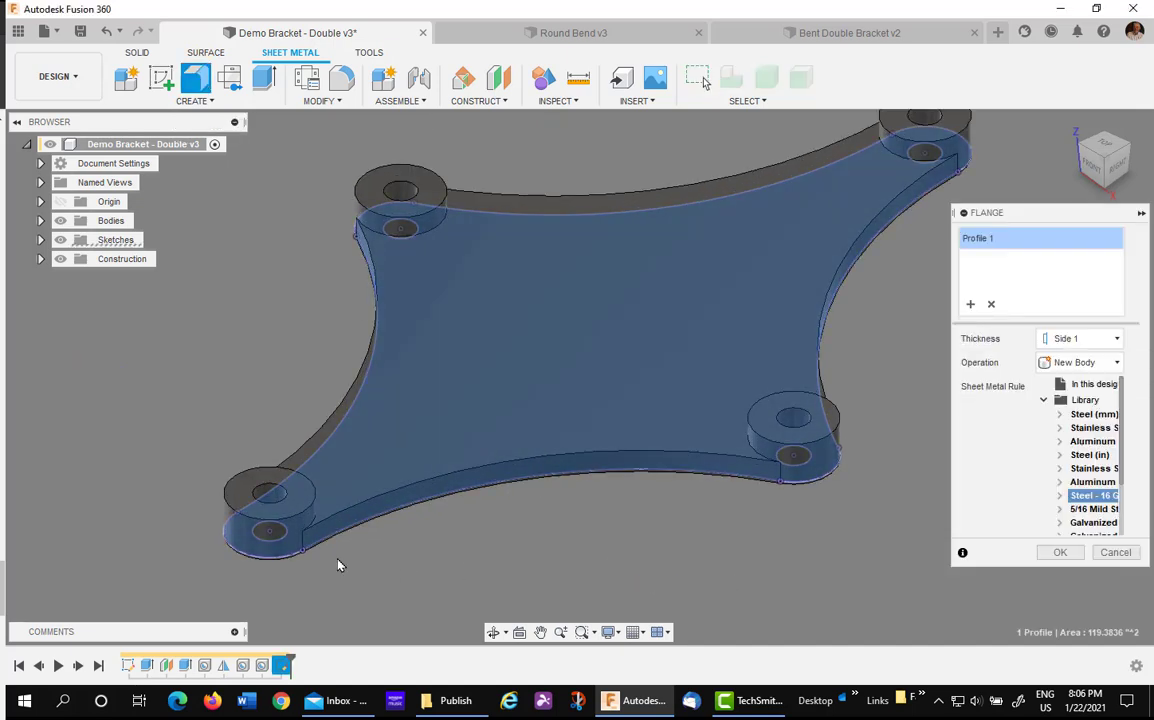
scroll(335, 559, "up", 5)
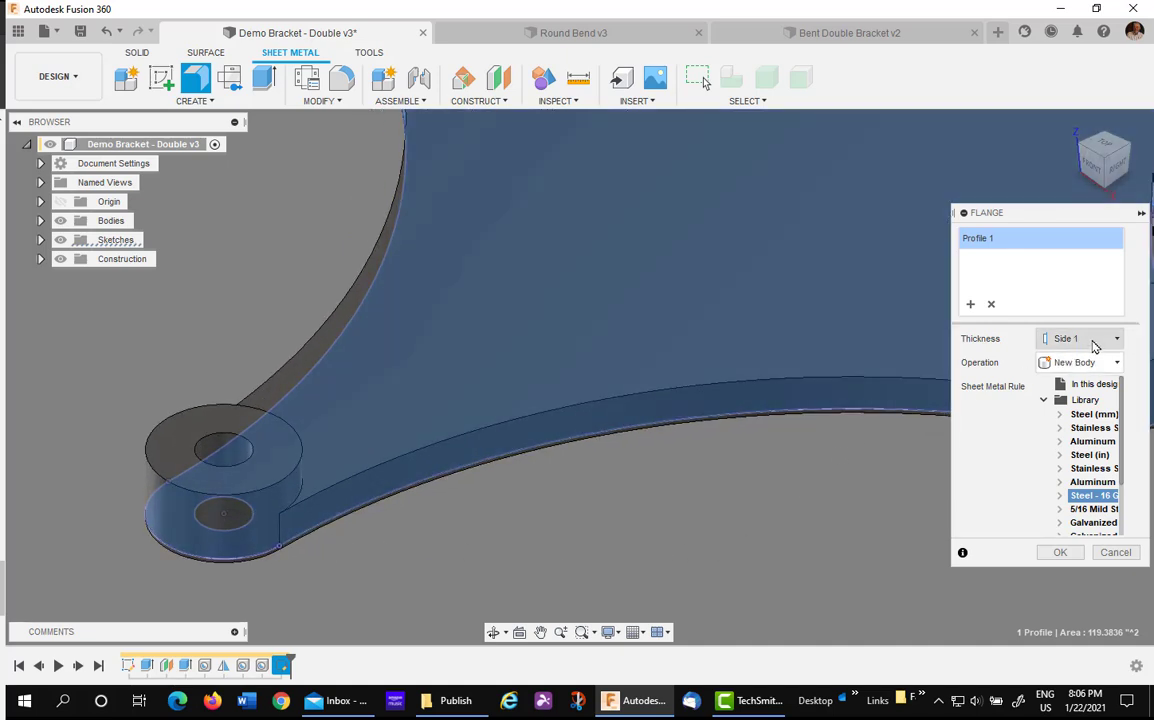
left_click(1095, 341)
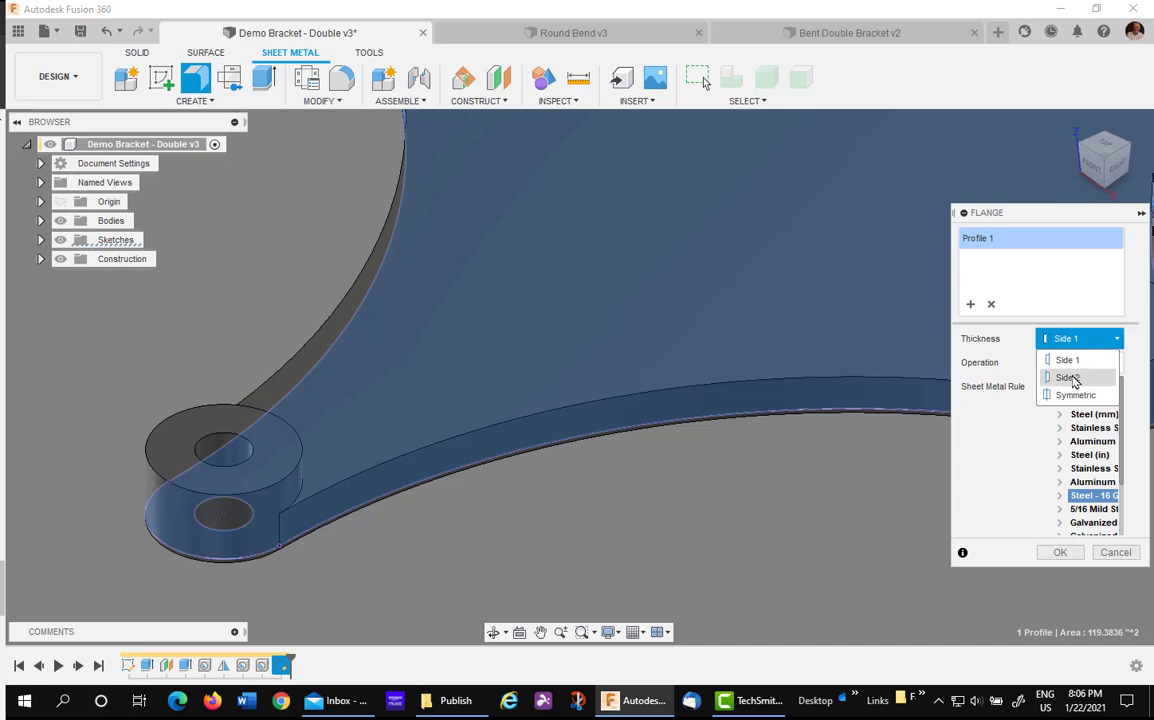
left_click(1067, 377)
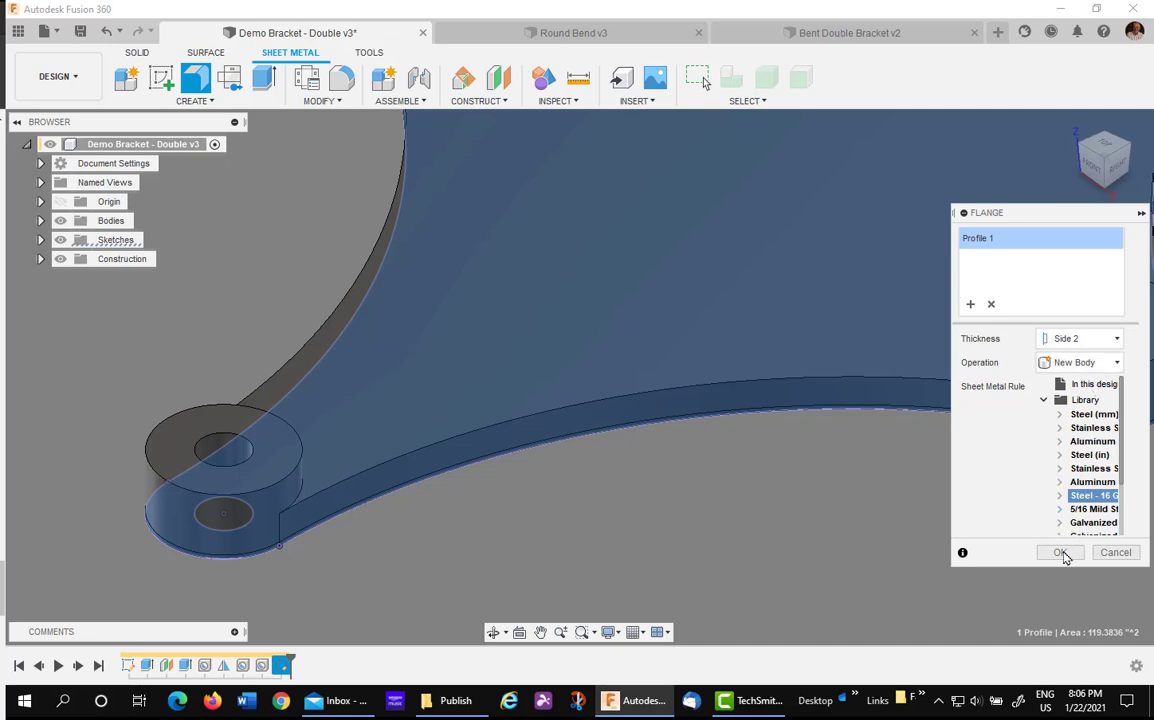
left_click(1061, 553)
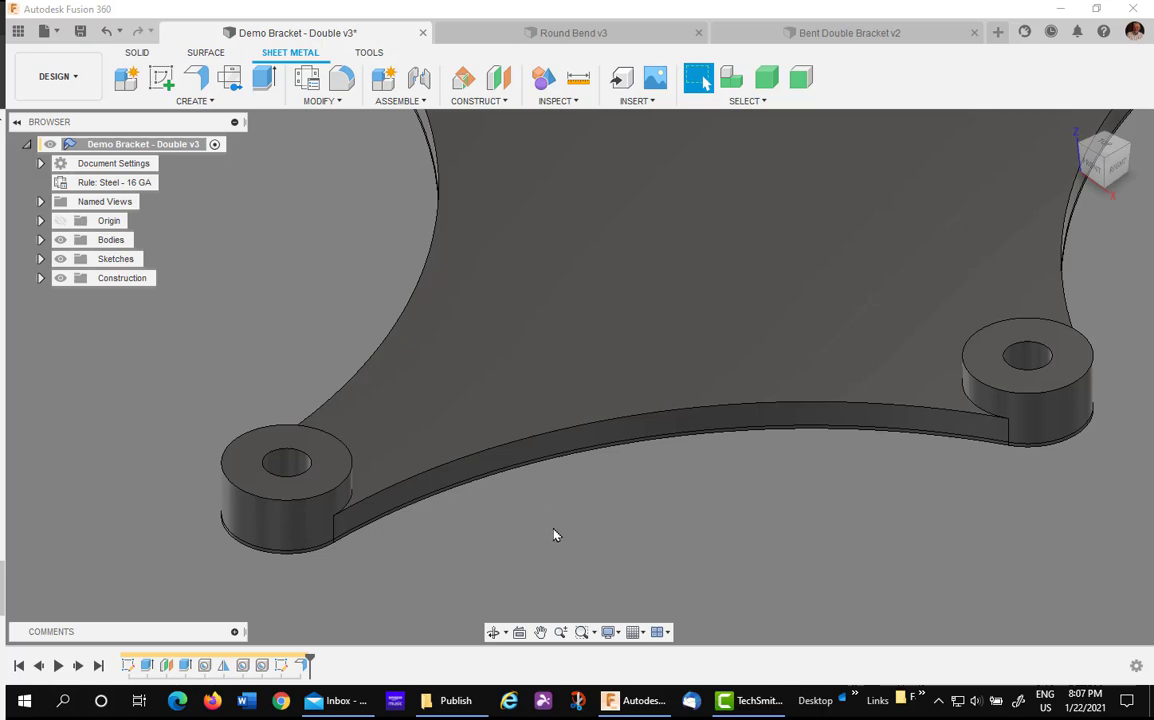
Start a new sketch on the bracket's flat face
middle_click_drag(603, 529, 690, 528, "shift")
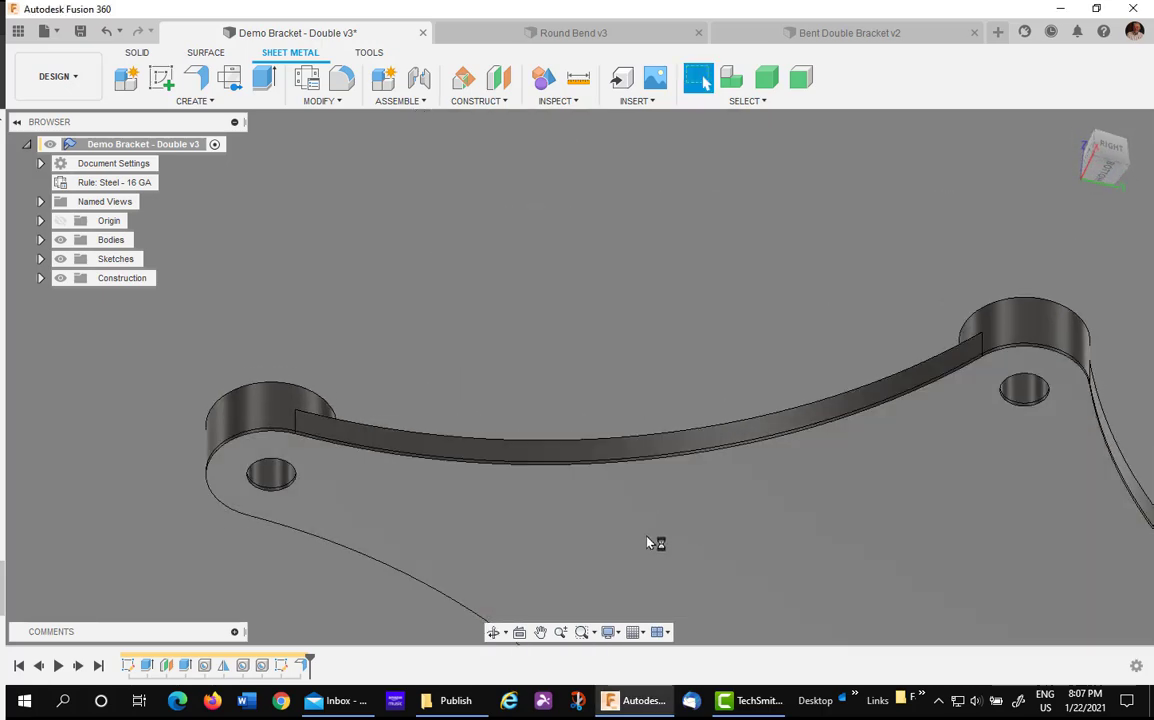
left_click(688, 538)
right_click(683, 535)
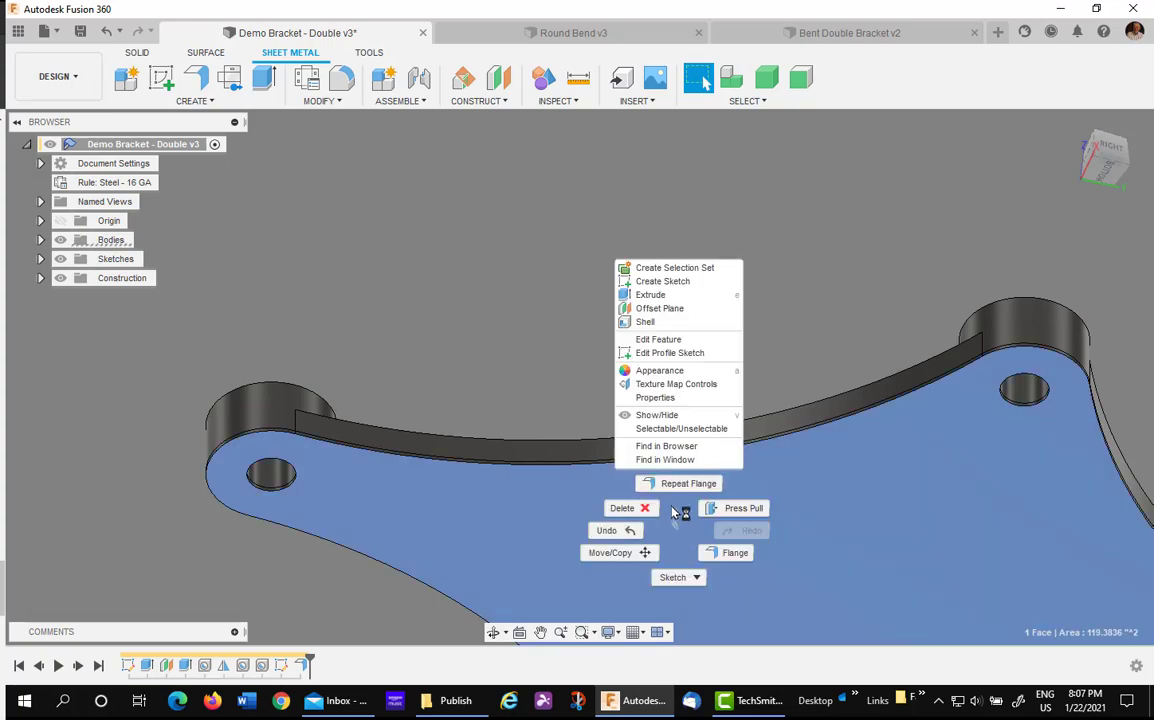
left_click(672, 287)
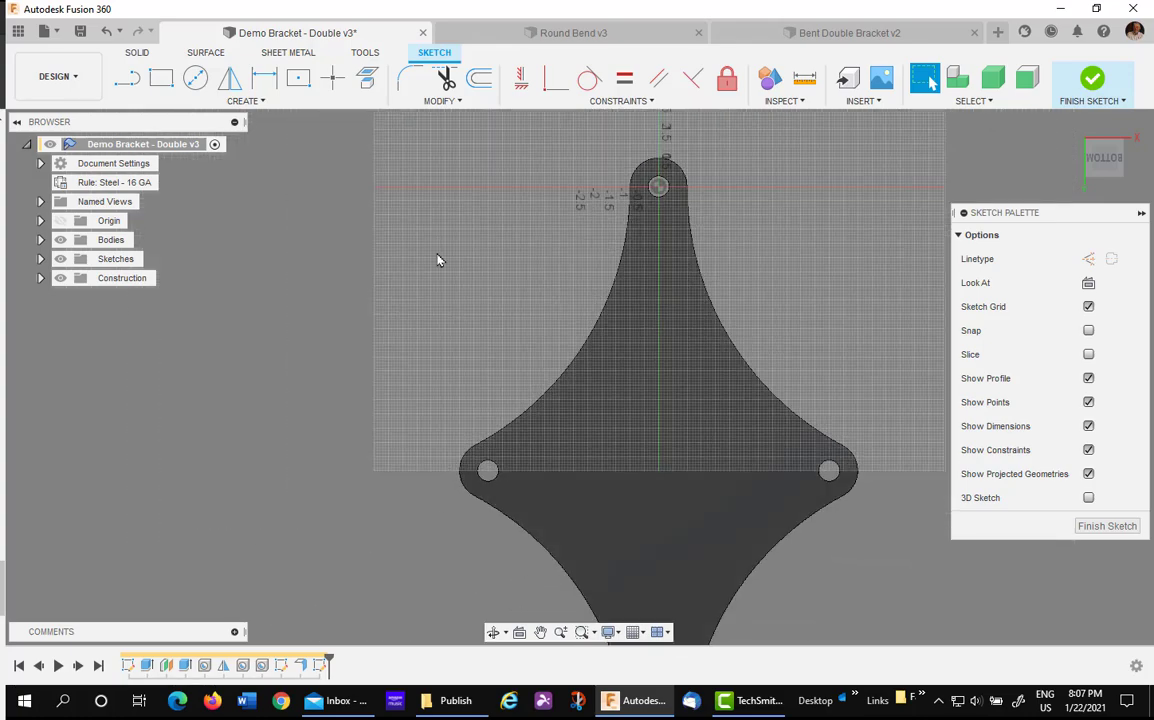
Draw two bend lines across the plate's narrow necks and constrain both horizontal
left_click(127, 78)
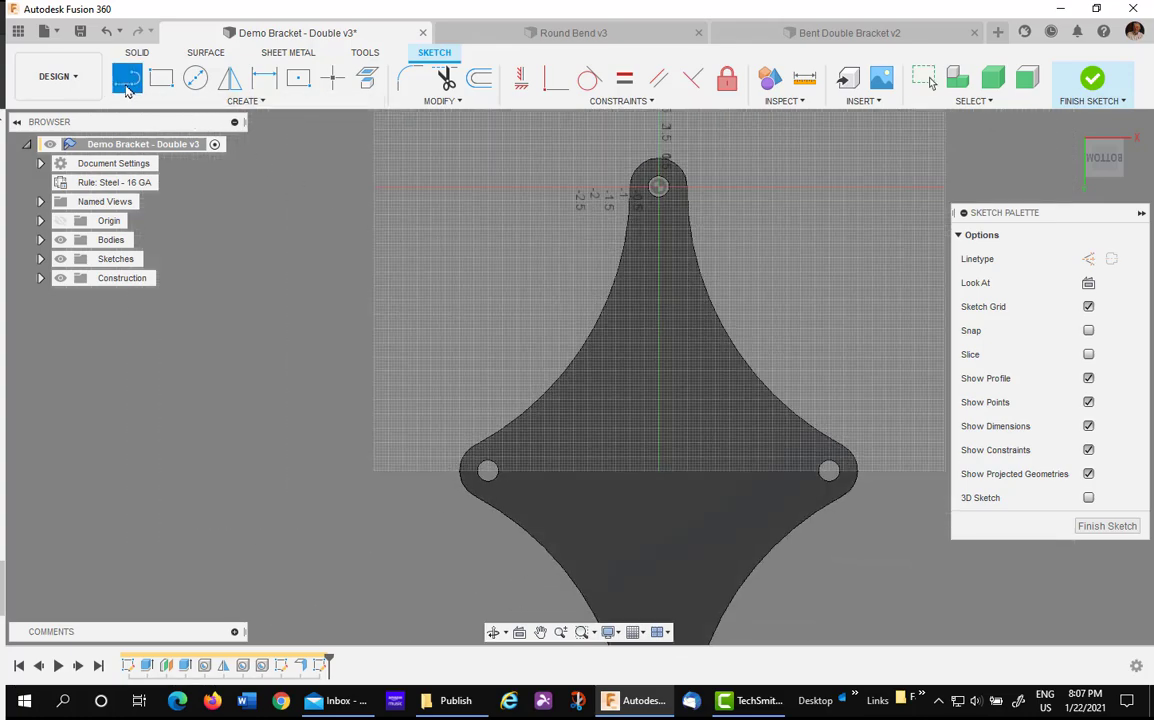
left_click(612, 291)
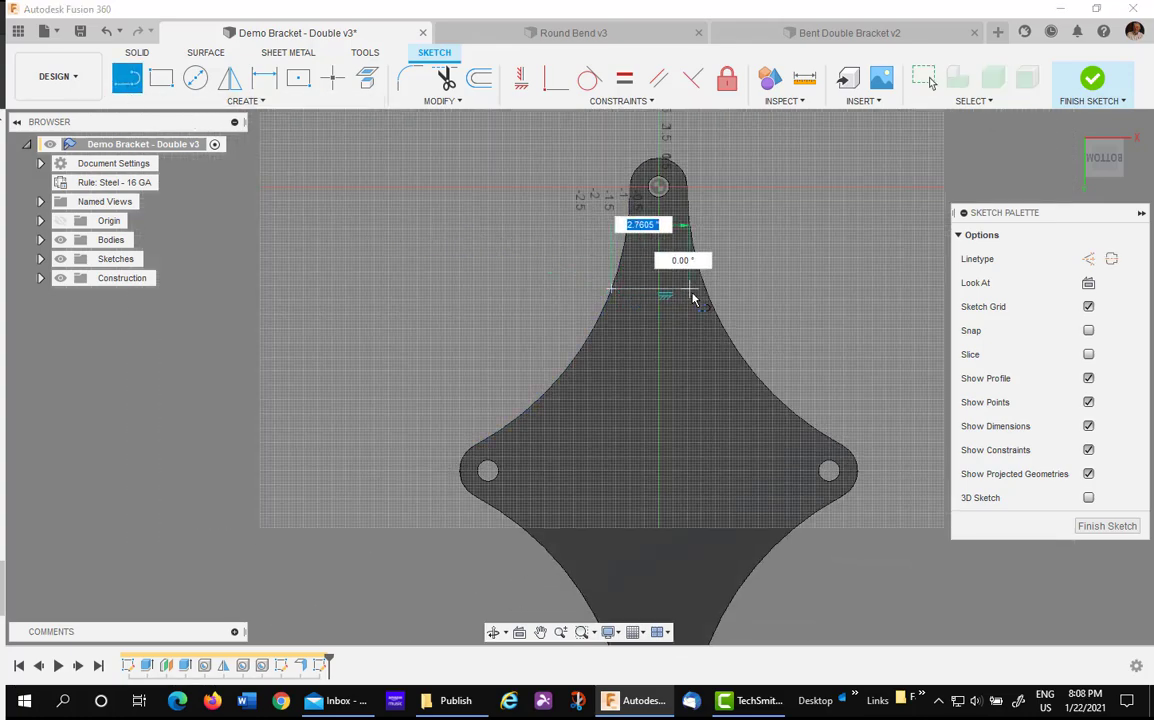
left_click(706, 294)
key("Escape")
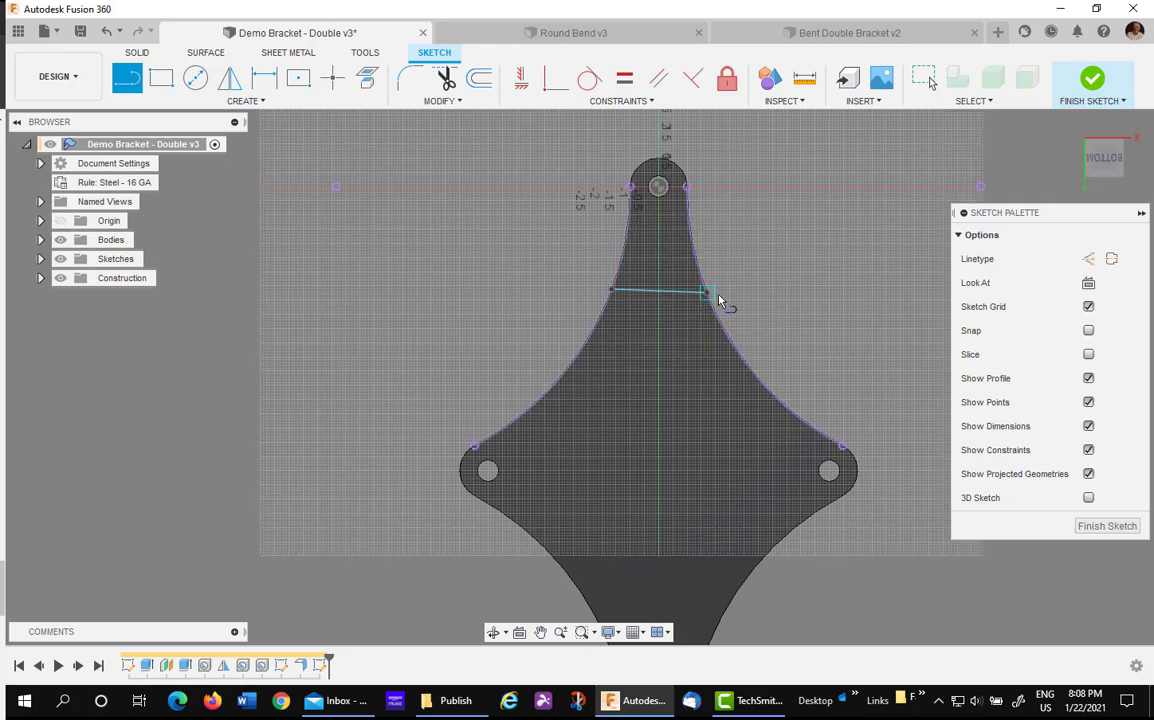
middle_click_drag(487, 471, 431, 333)
left_click(127, 77)
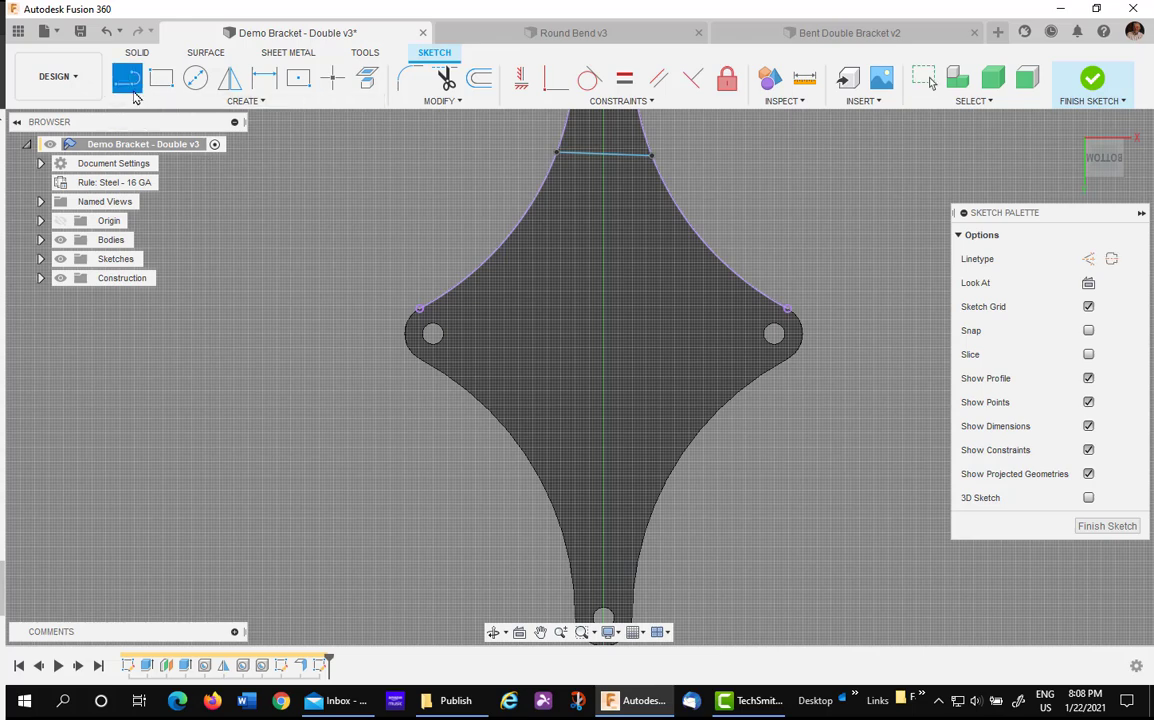
left_click(557, 516)
left_click(652, 512)
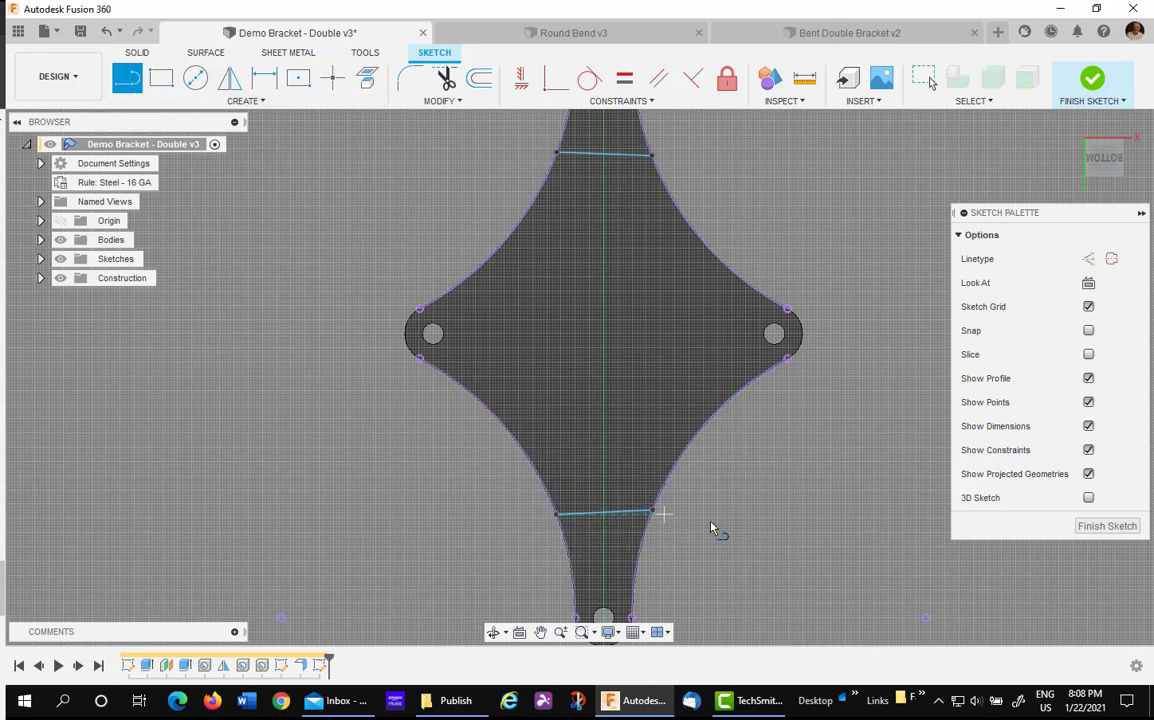
key("Escape")
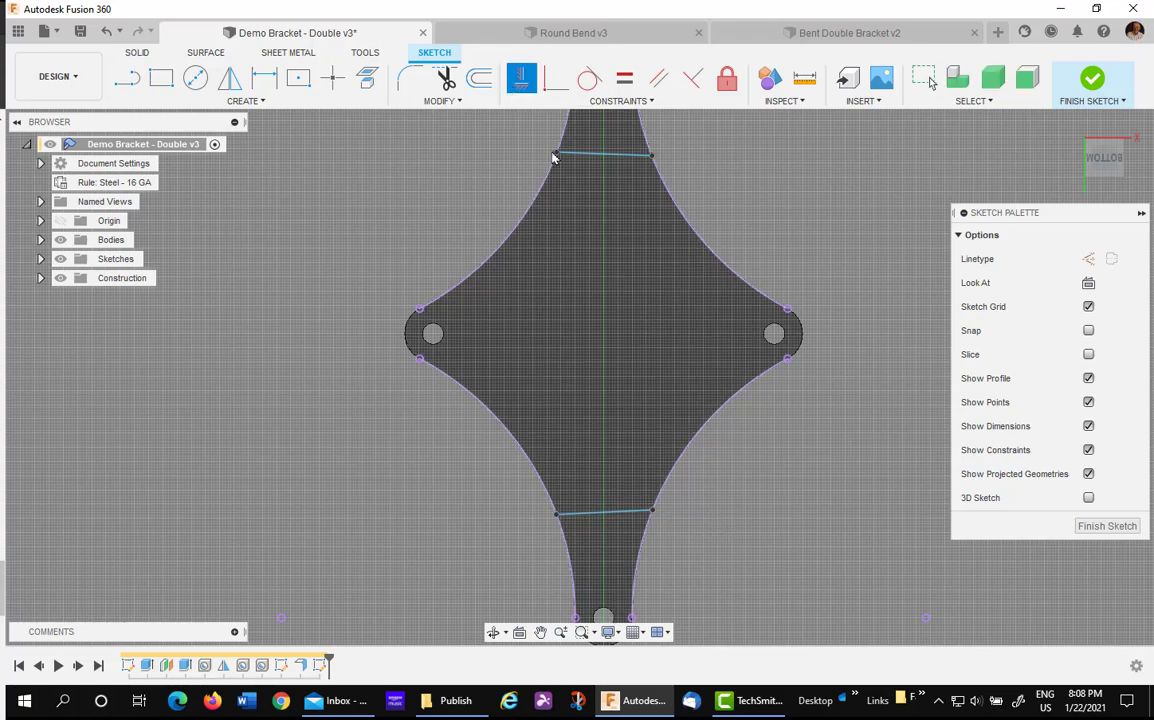
left_click(517, 78)
left_click(588, 156)
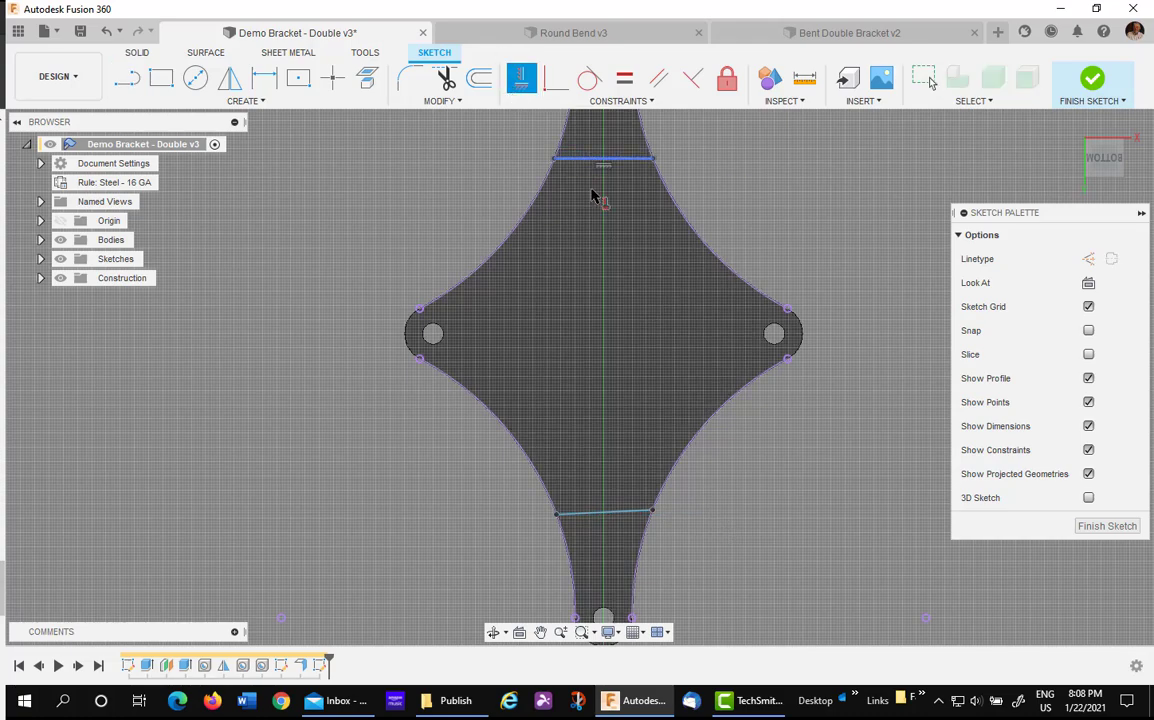
left_click(580, 514)
Dimension the spacing between the two bend lines as 12
left_click(264, 78)
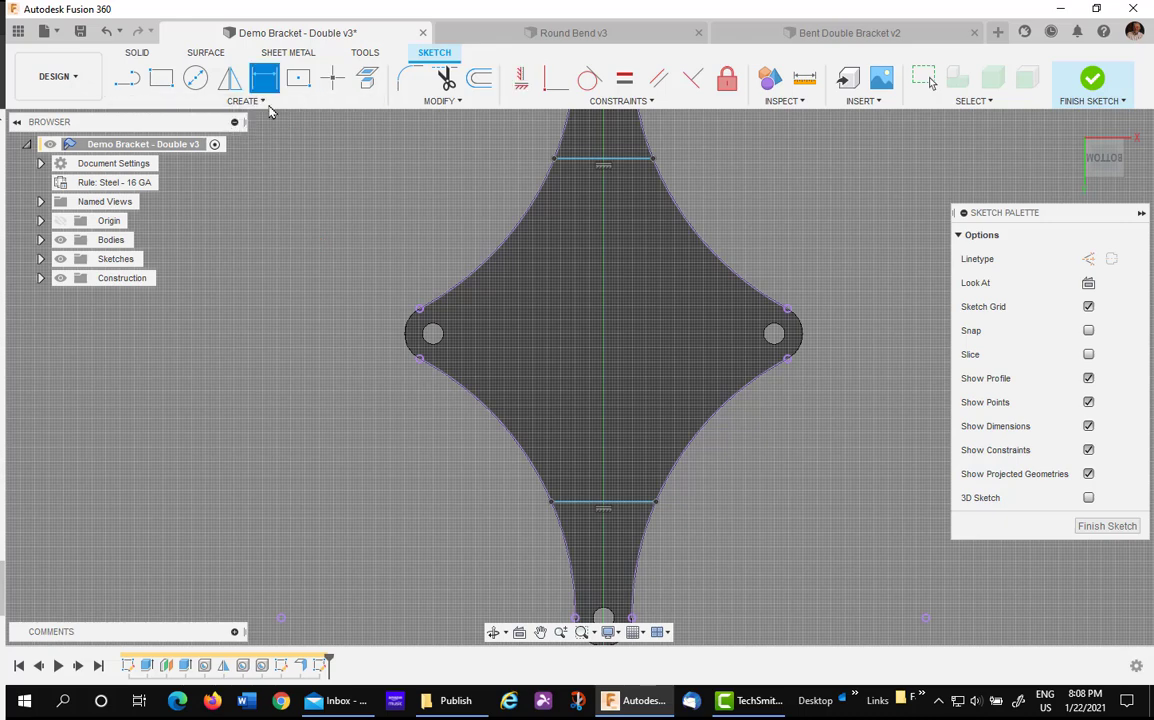
left_click(578, 158)
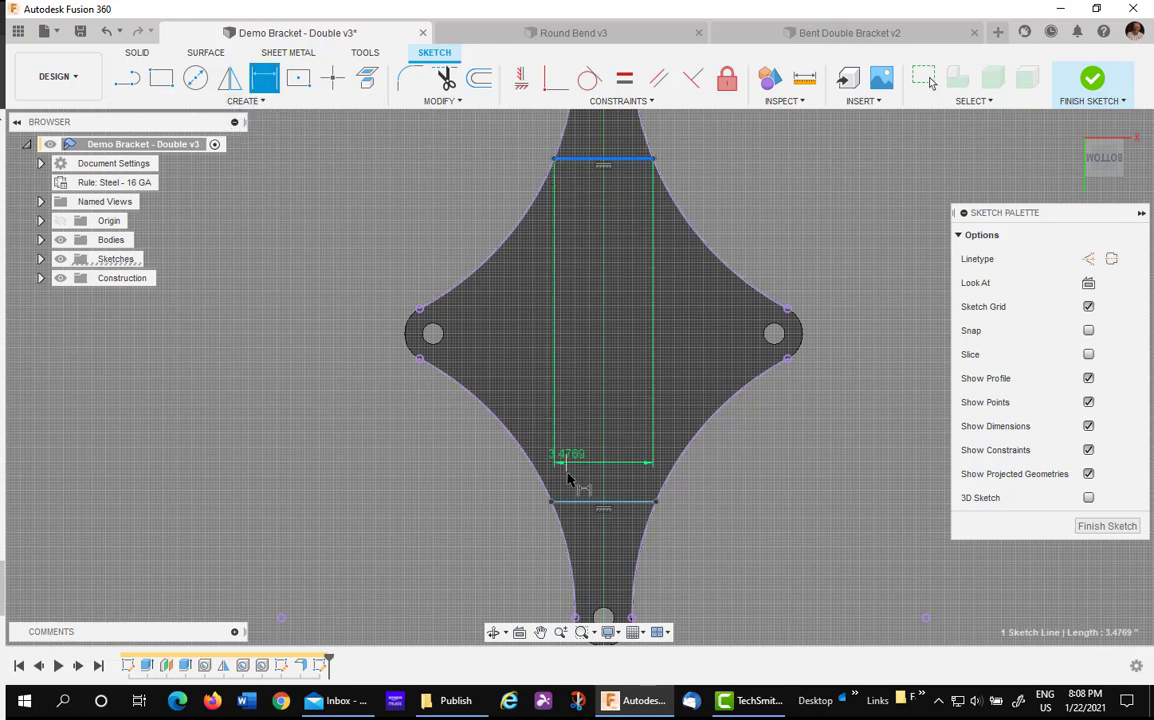
left_click(590, 501)
left_click(321, 368)
type("12")
key("Return")
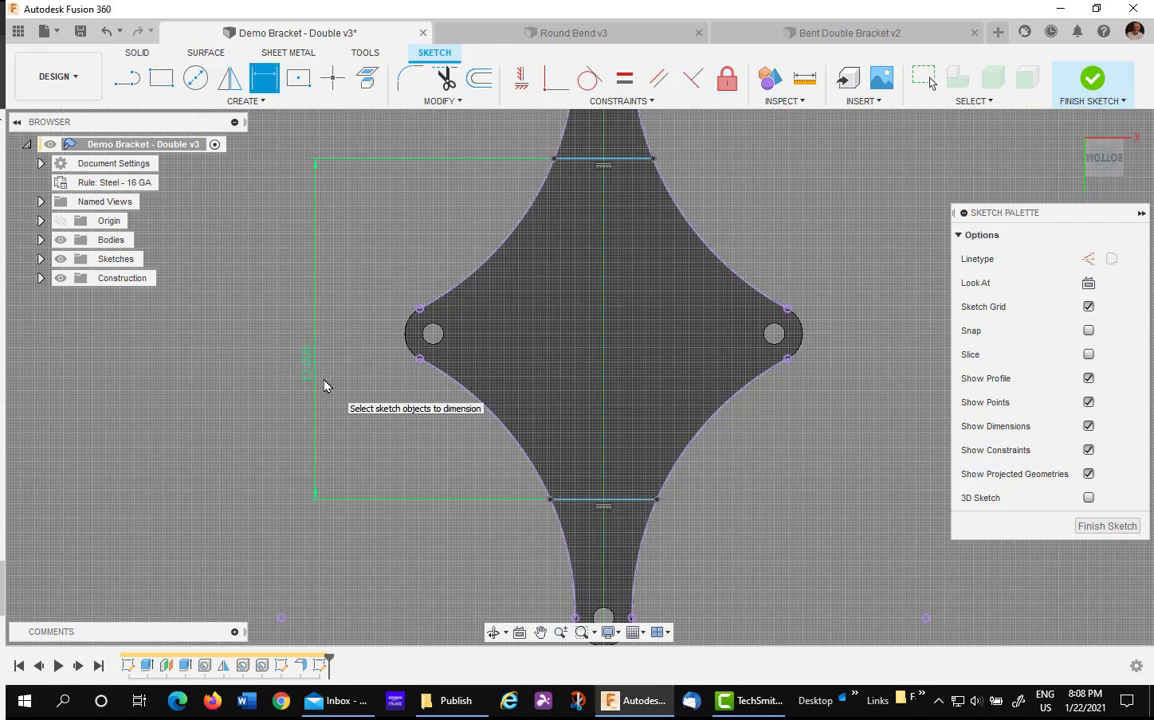
Dimension the left hole to the bottom line as d24/2, then finish the sketch
left_click(432, 336)
left_click(566, 503)
left_click(373, 423)
key("BackSpace")
type("d24/2")
key("Return")
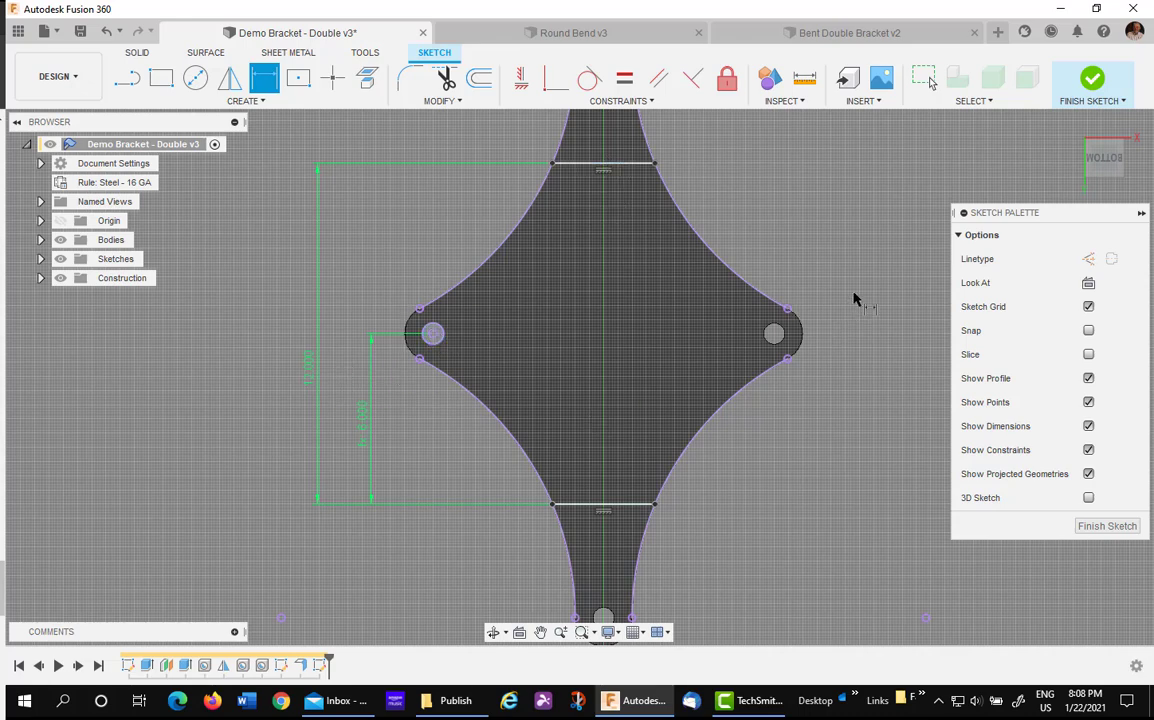
left_click(1091, 86)
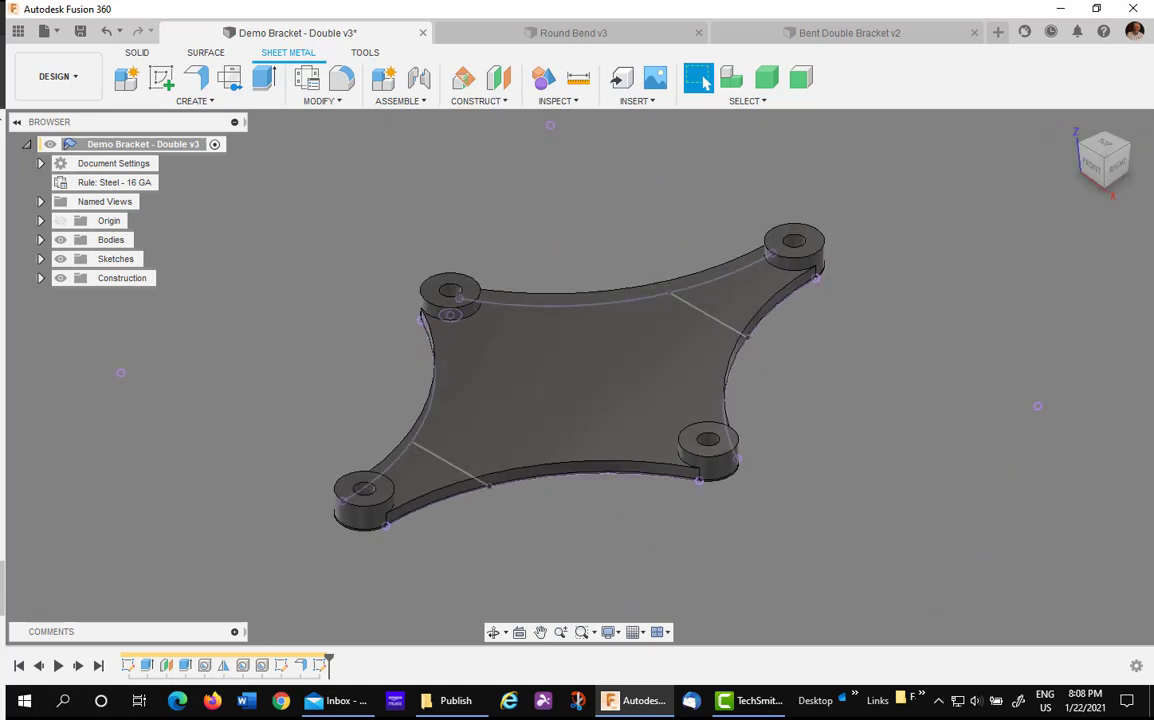
Hide Body1, the body with the raised bosses, in the Bodies browser
left_click(41, 240)
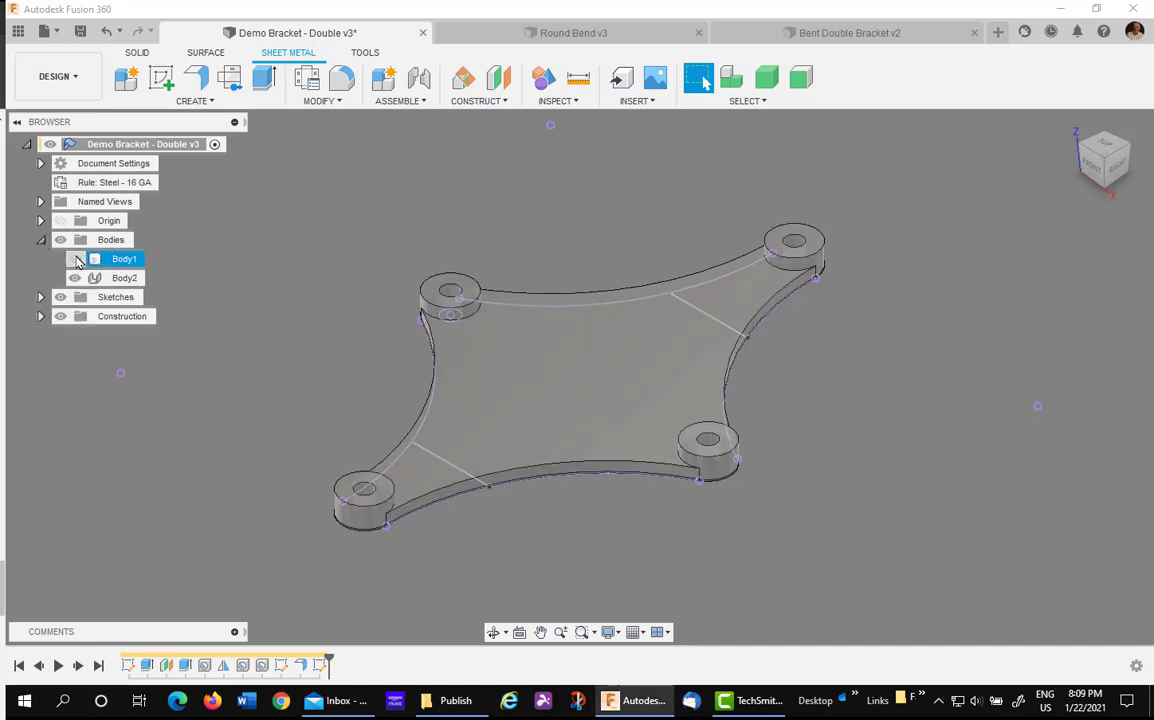
left_click(76, 259)
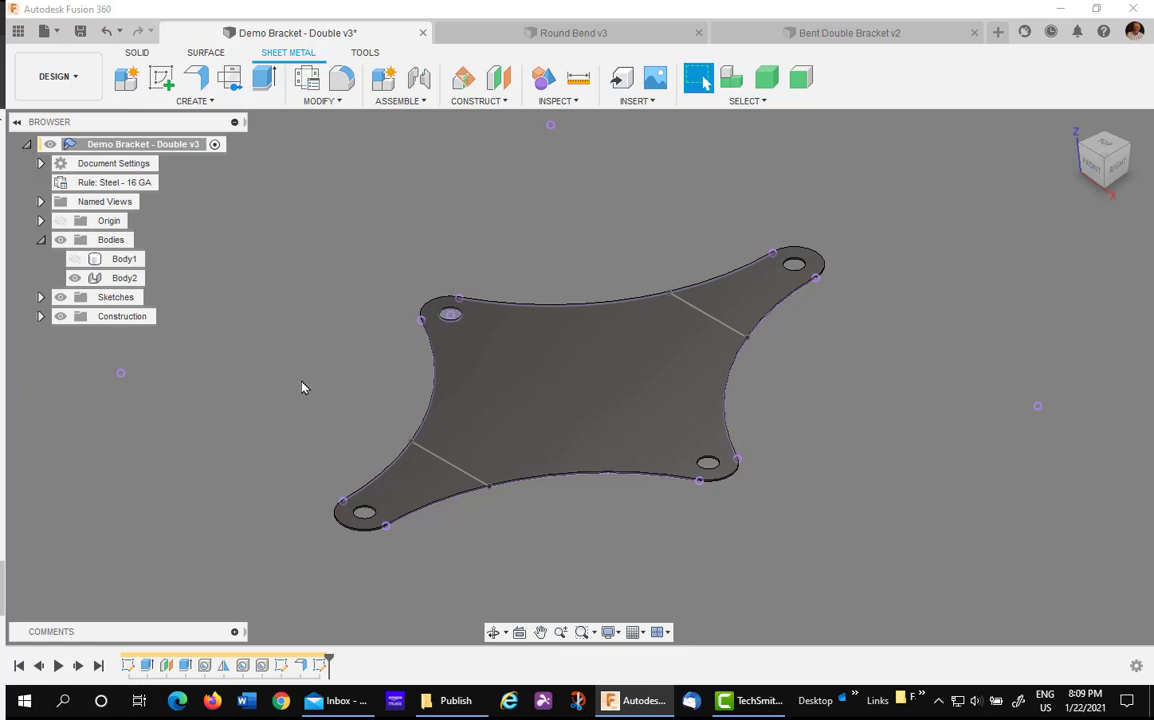
Bend both plate ends 90° along the two sketch lines with a 1.5 override radius; hide Sketch4
left_click(210, 102)
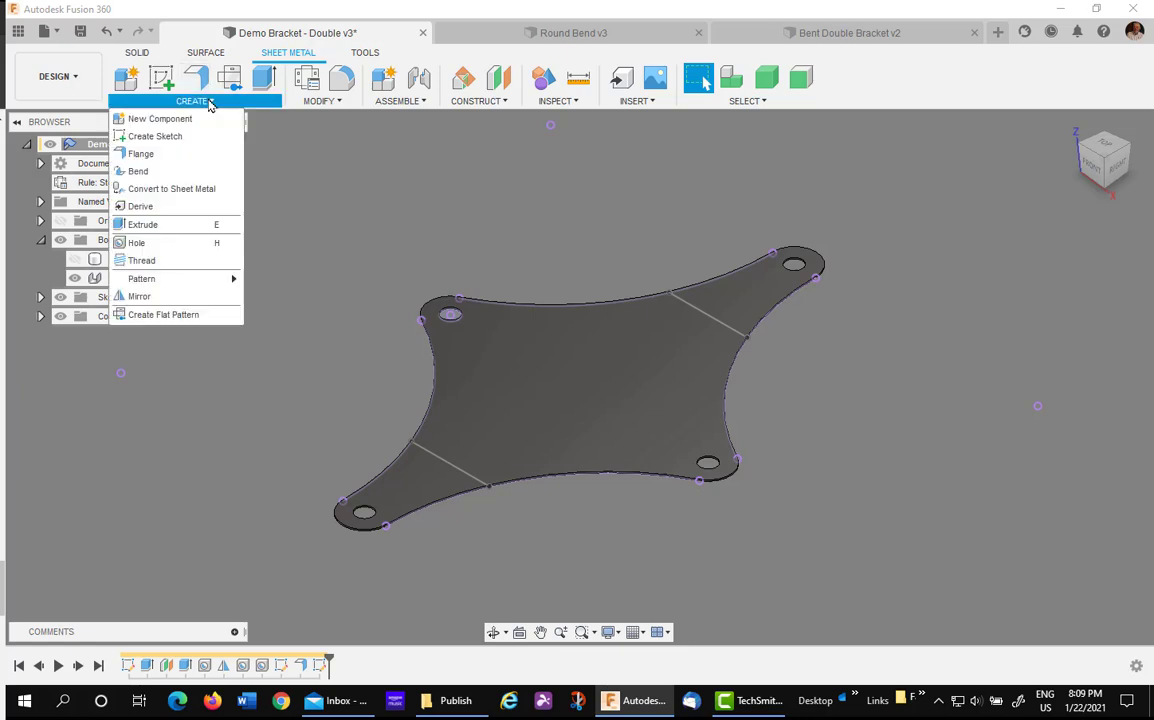
left_click(152, 171)
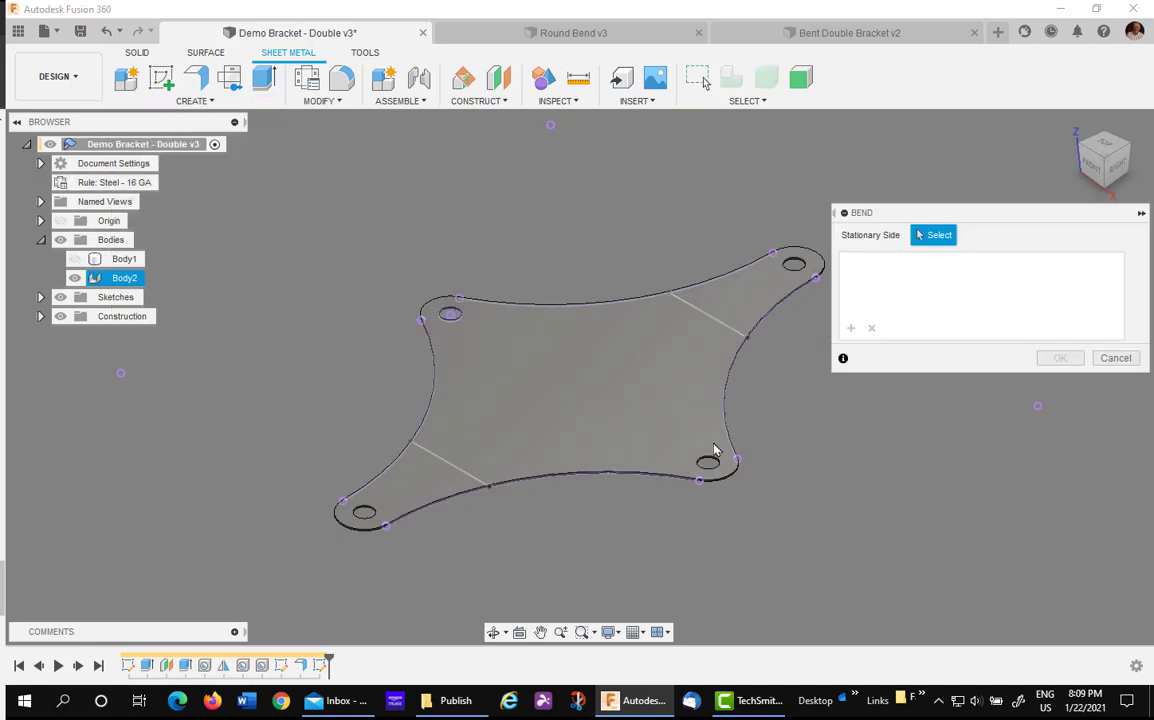
middle_click_drag(747, 535, 642, 381, "shift")
left_click(616, 388)
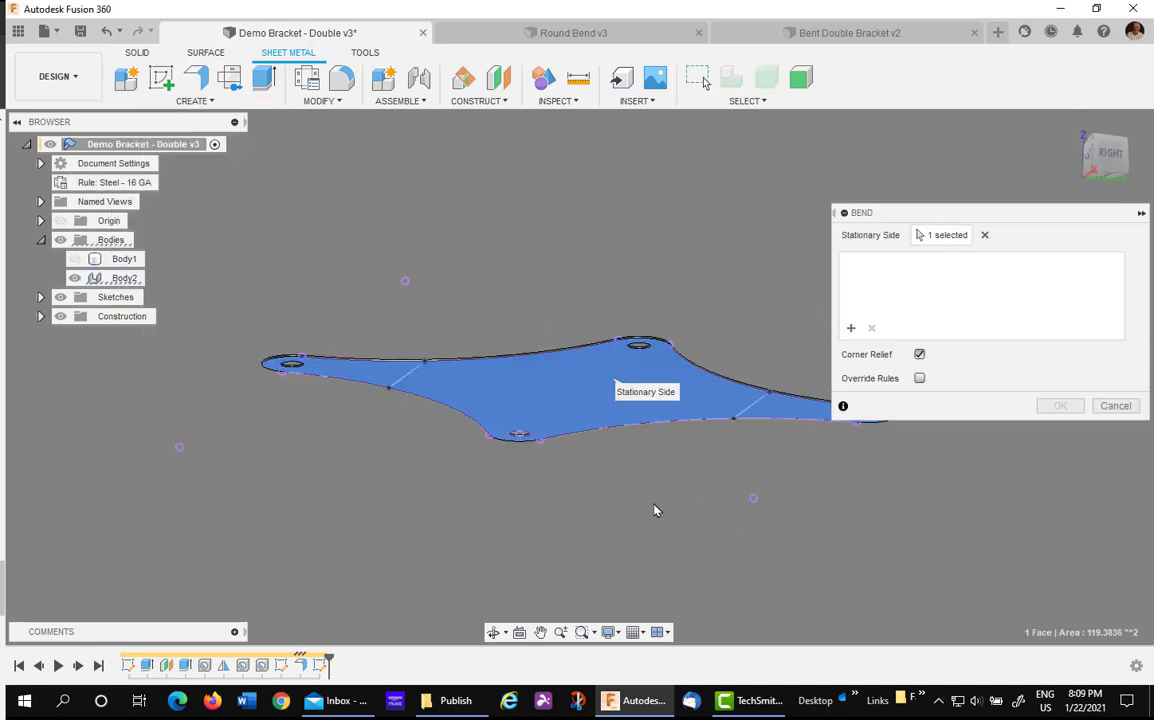
left_click(412, 378)
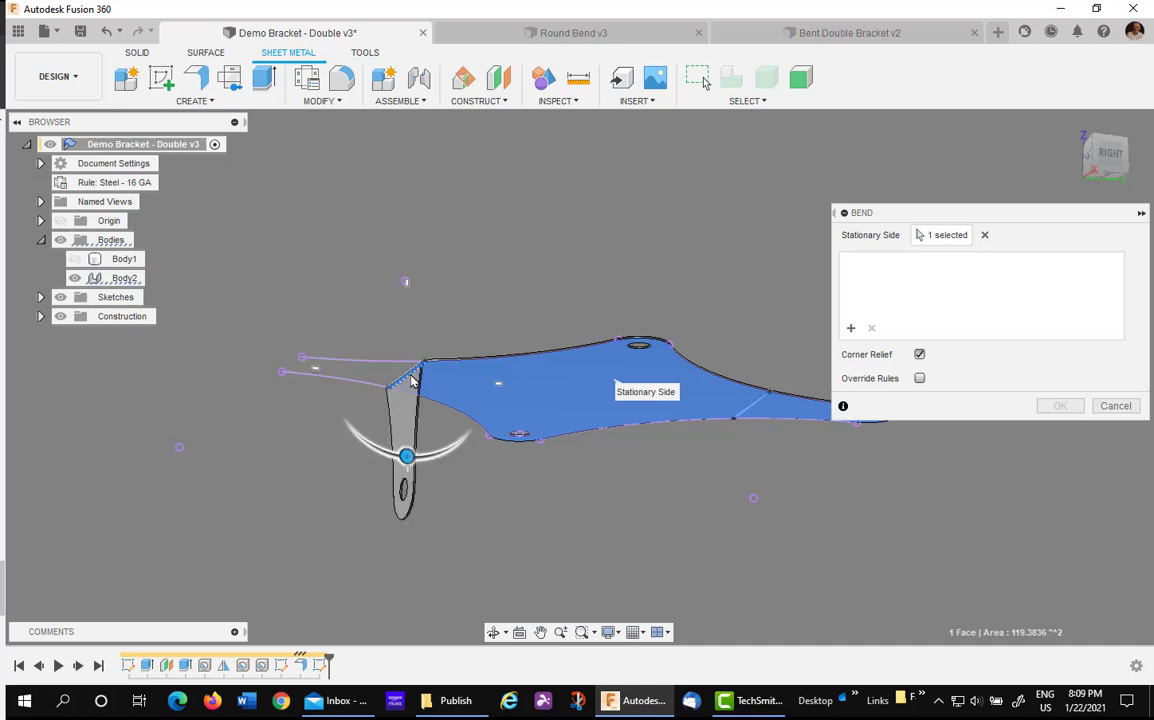
left_click(752, 408)
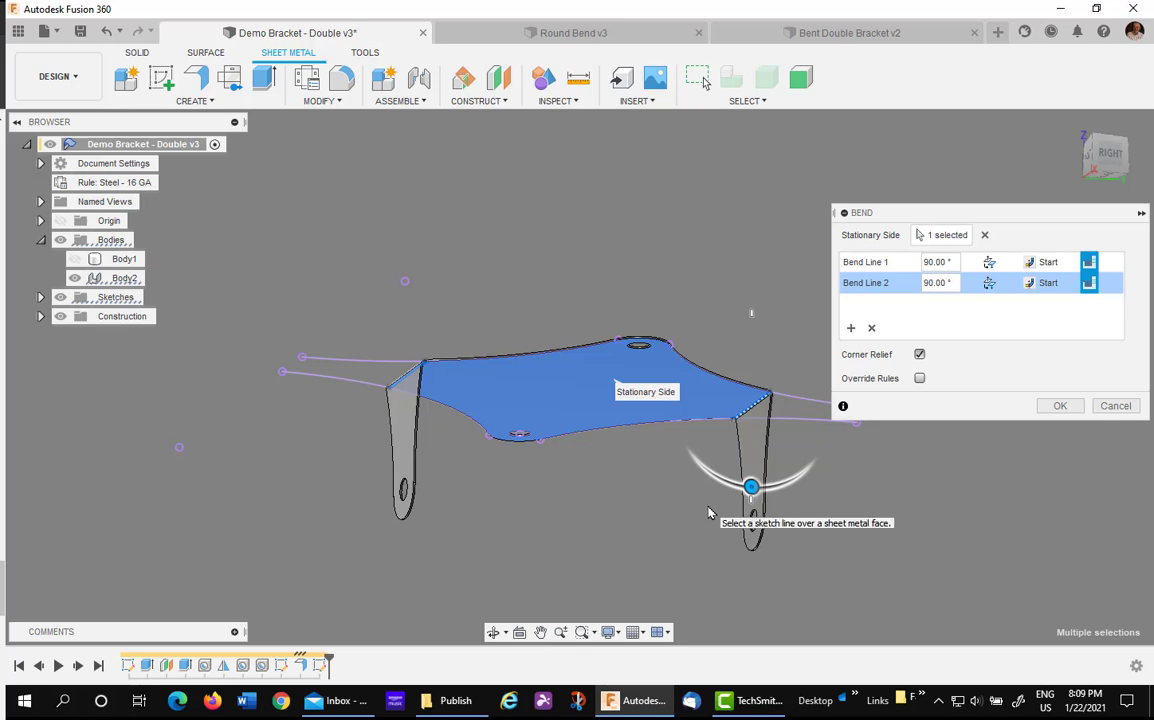
left_click(920, 379)
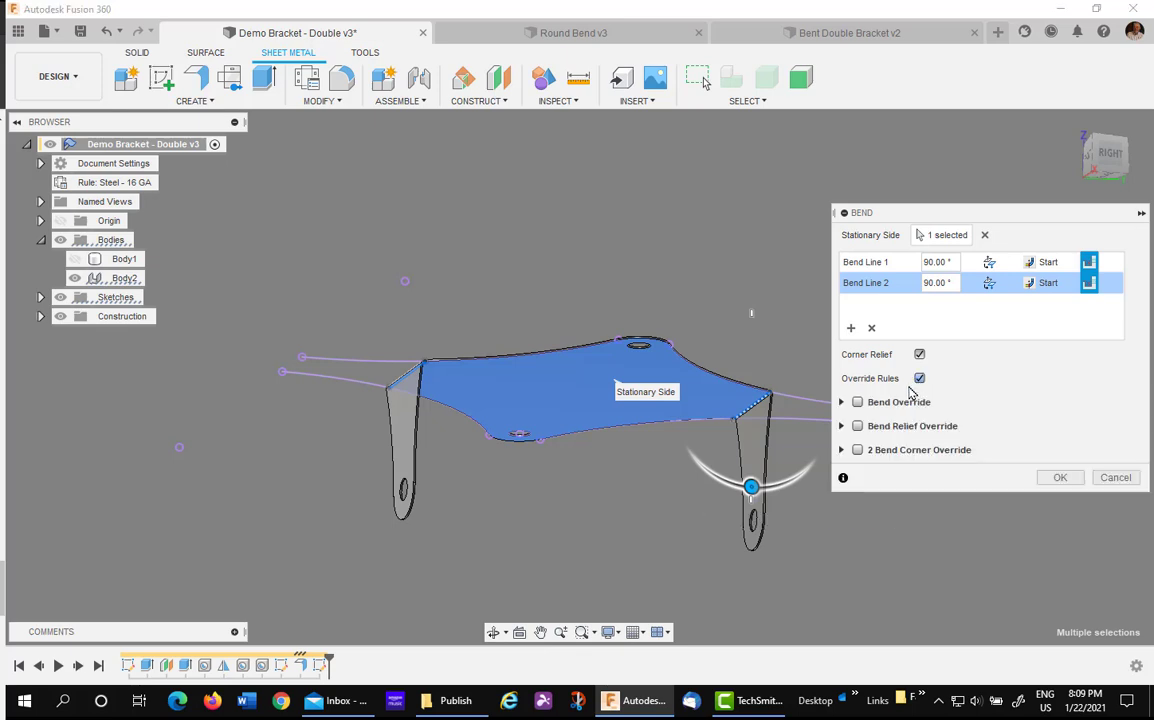
left_click(858, 402)
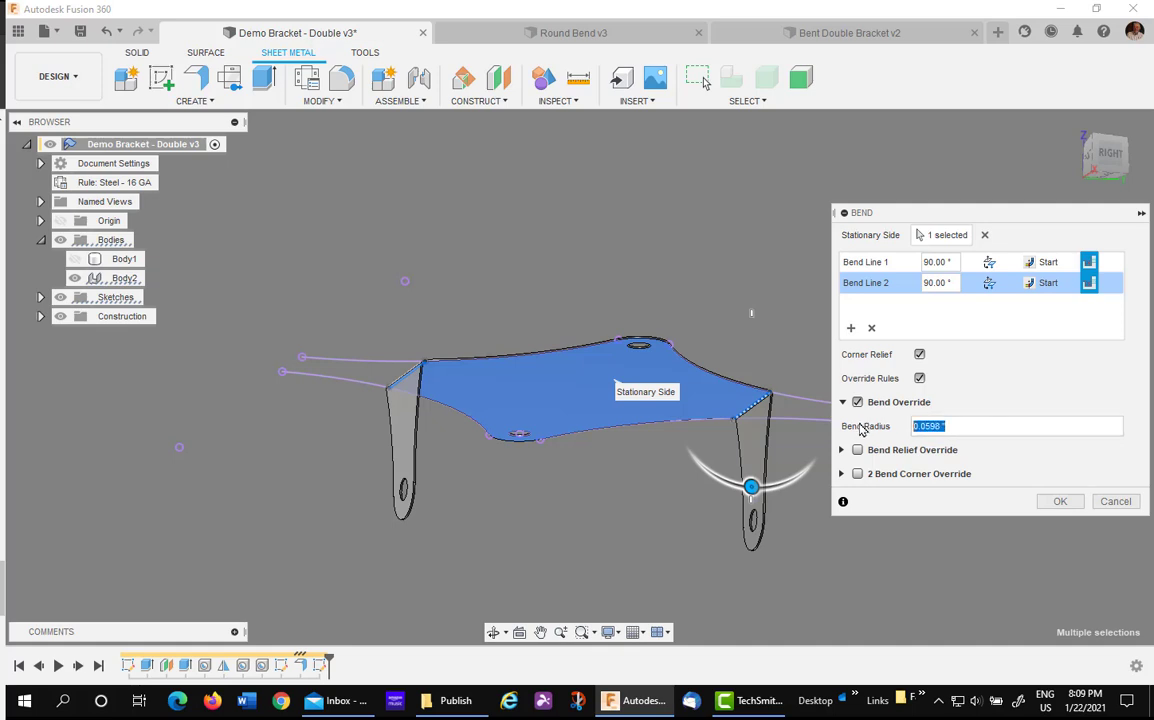
type("1.5")
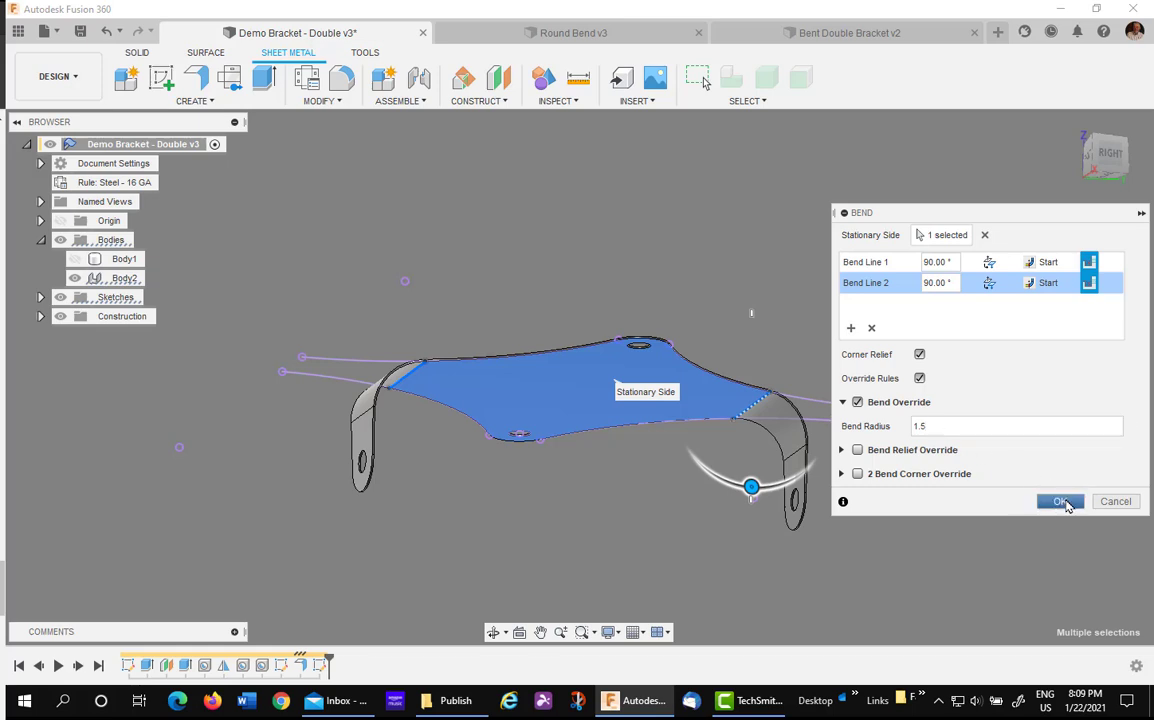
left_click(1060, 501)
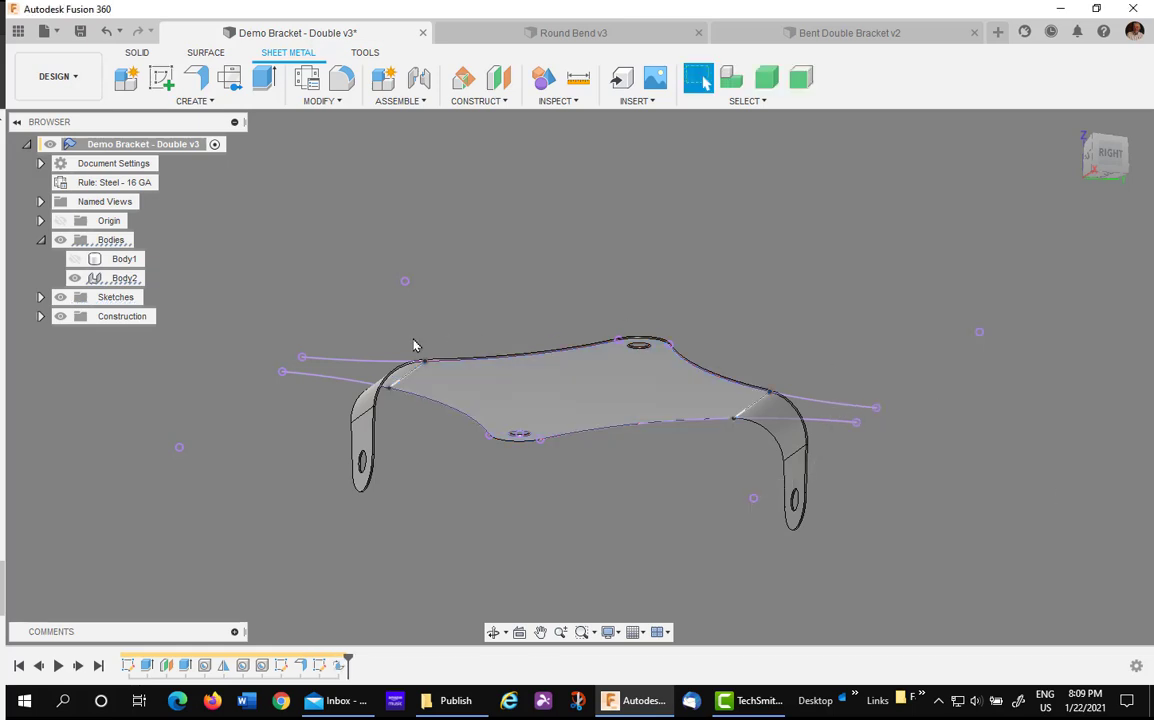
left_click(40, 297)
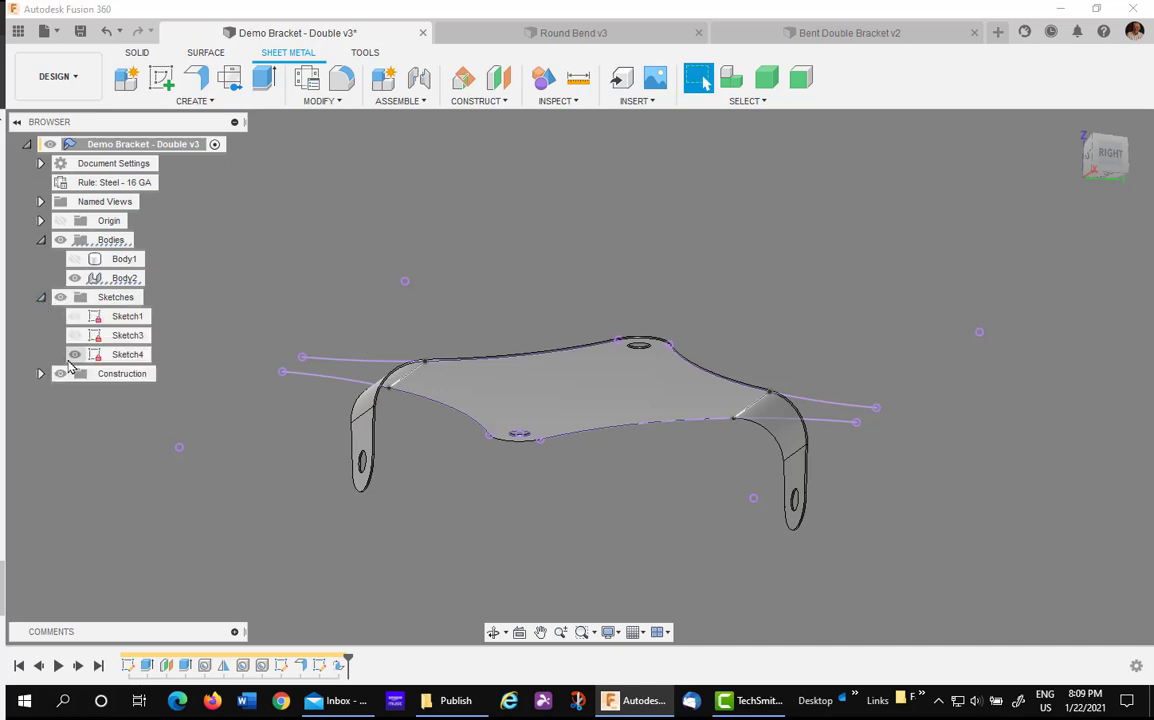
left_click(75, 355)
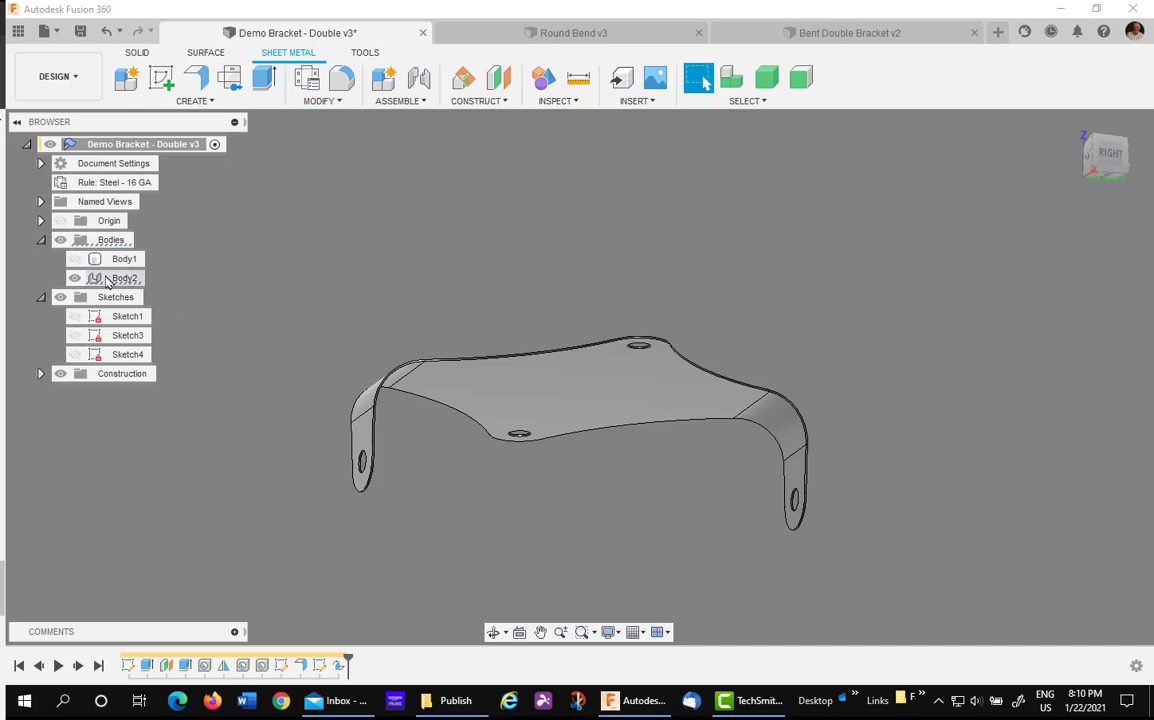
Show Body1 again and unfold both bends with the flat face kept stationary
left_click(75, 259)
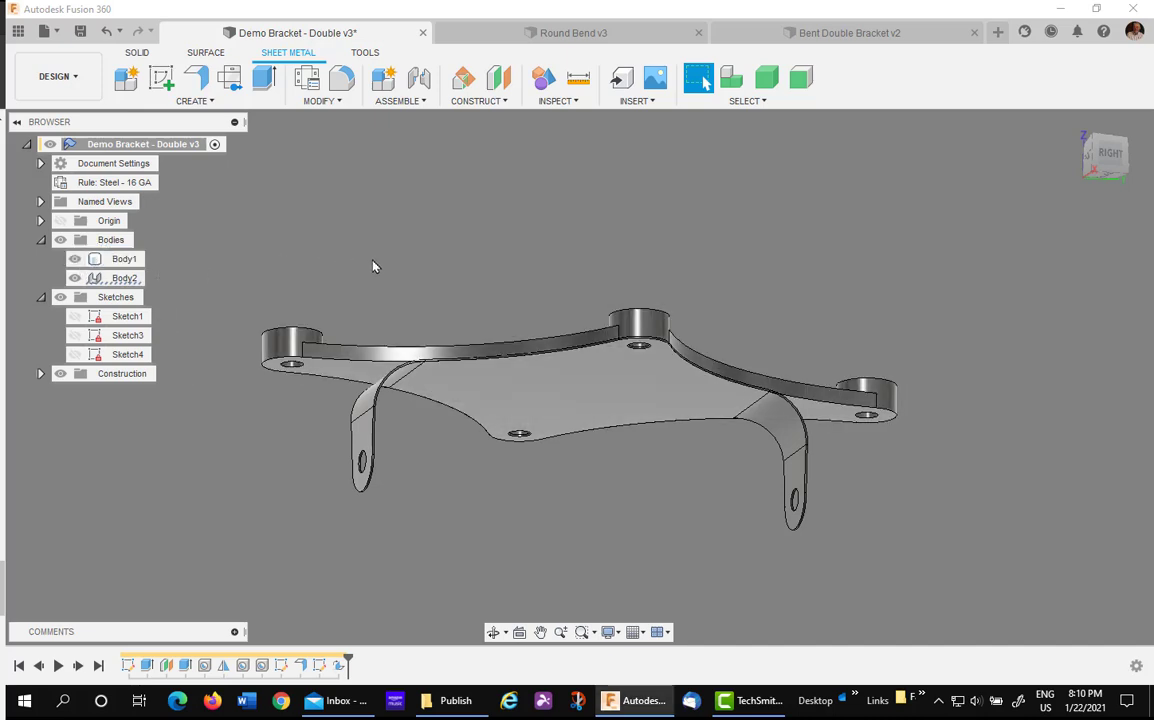
left_click(314, 104)
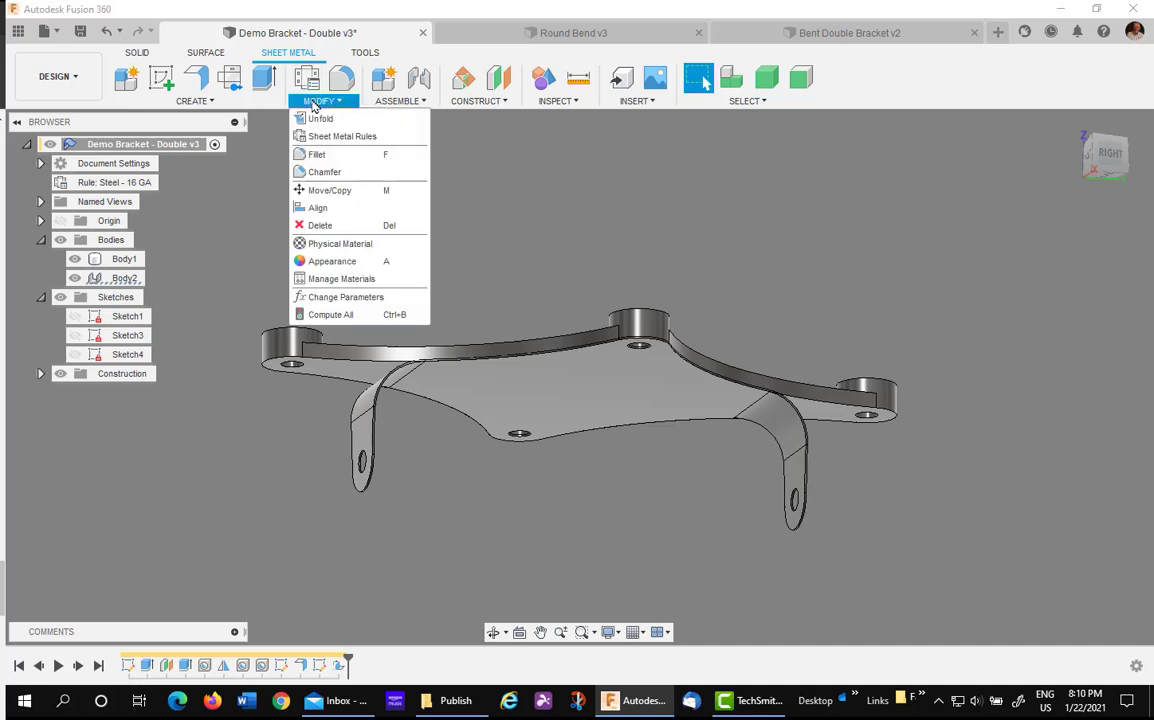
left_click(321, 119)
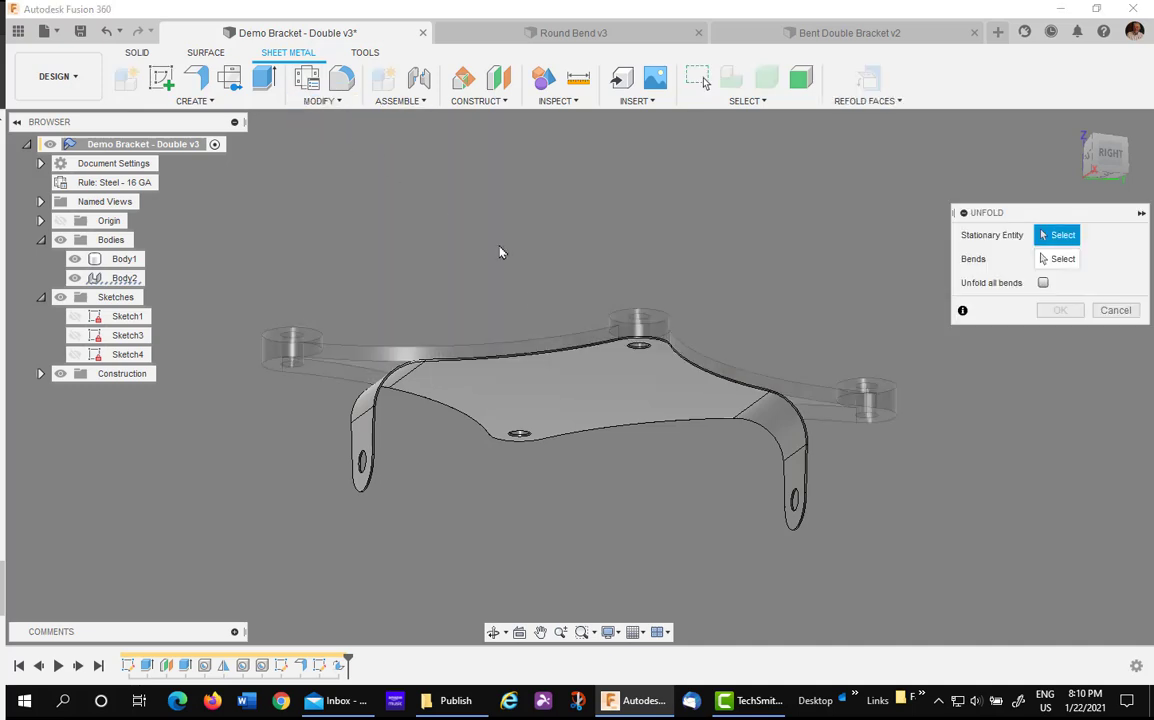
left_click(565, 405)
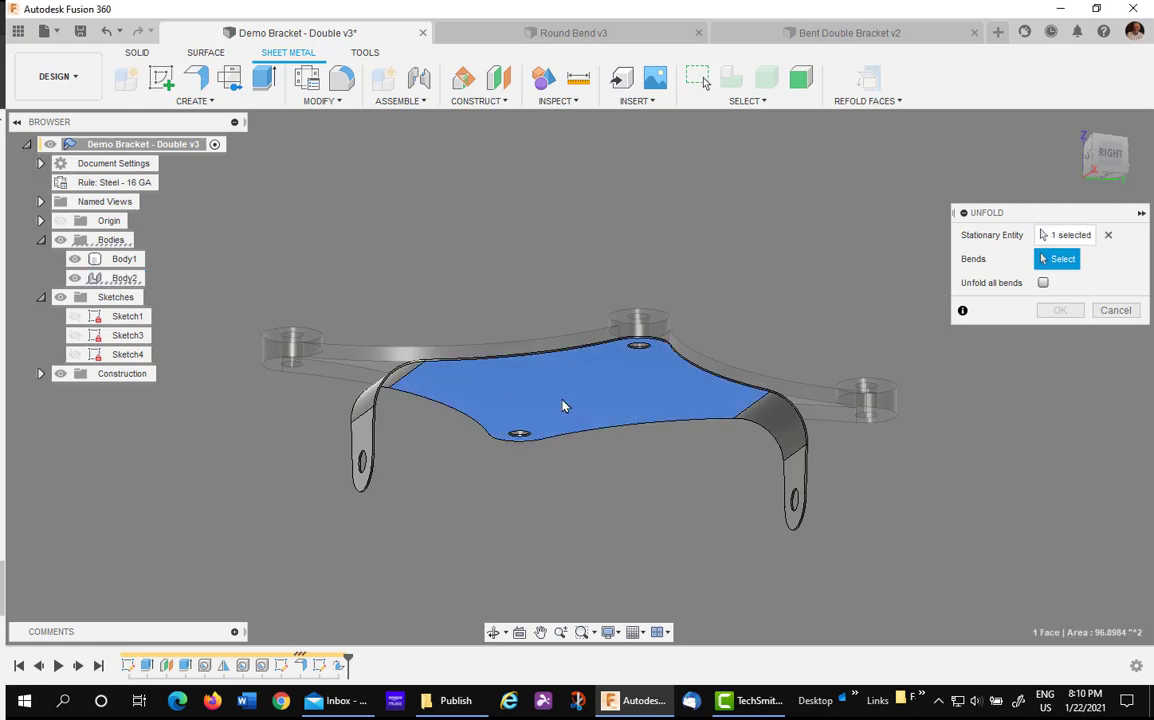
left_click(398, 372)
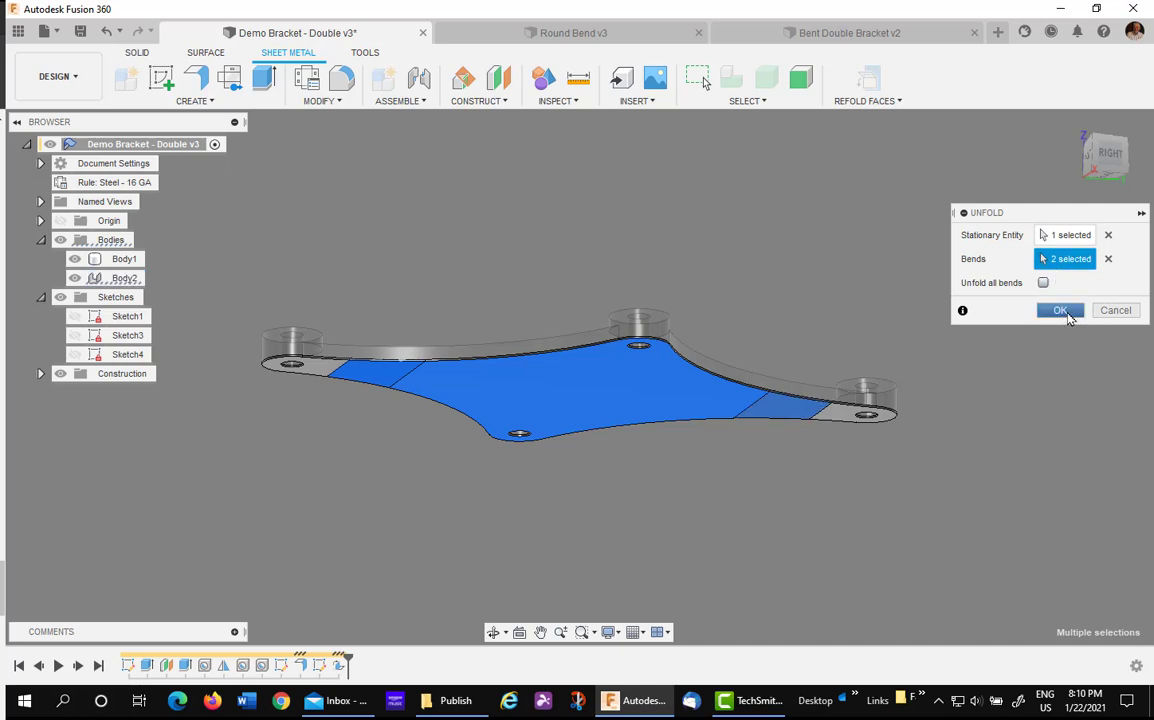
left_click(1066, 311)
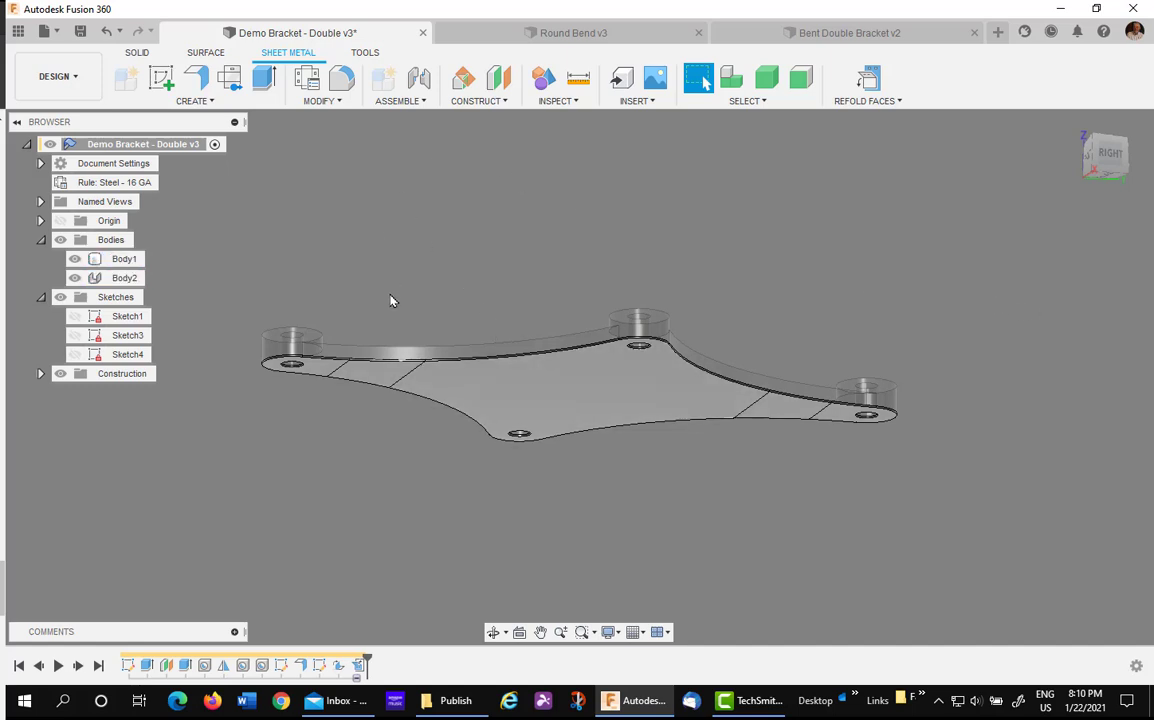
Combine Body1 into target Body2 using a Join operation
left_click(138, 53)
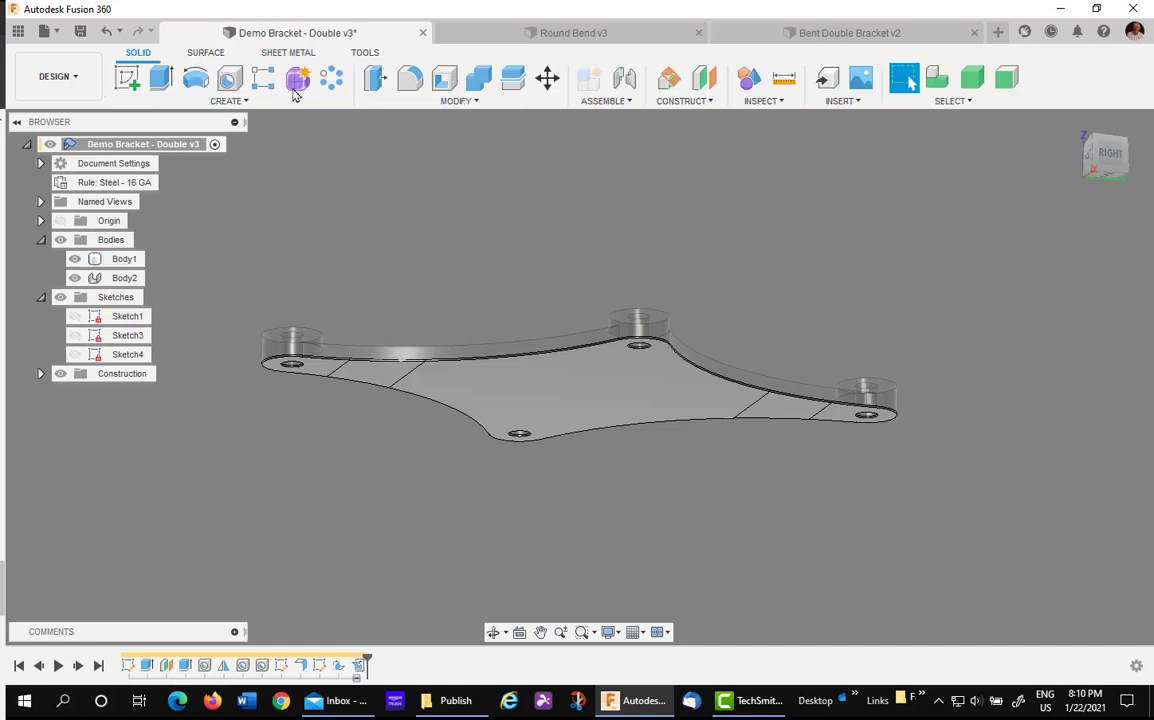
left_click(478, 79)
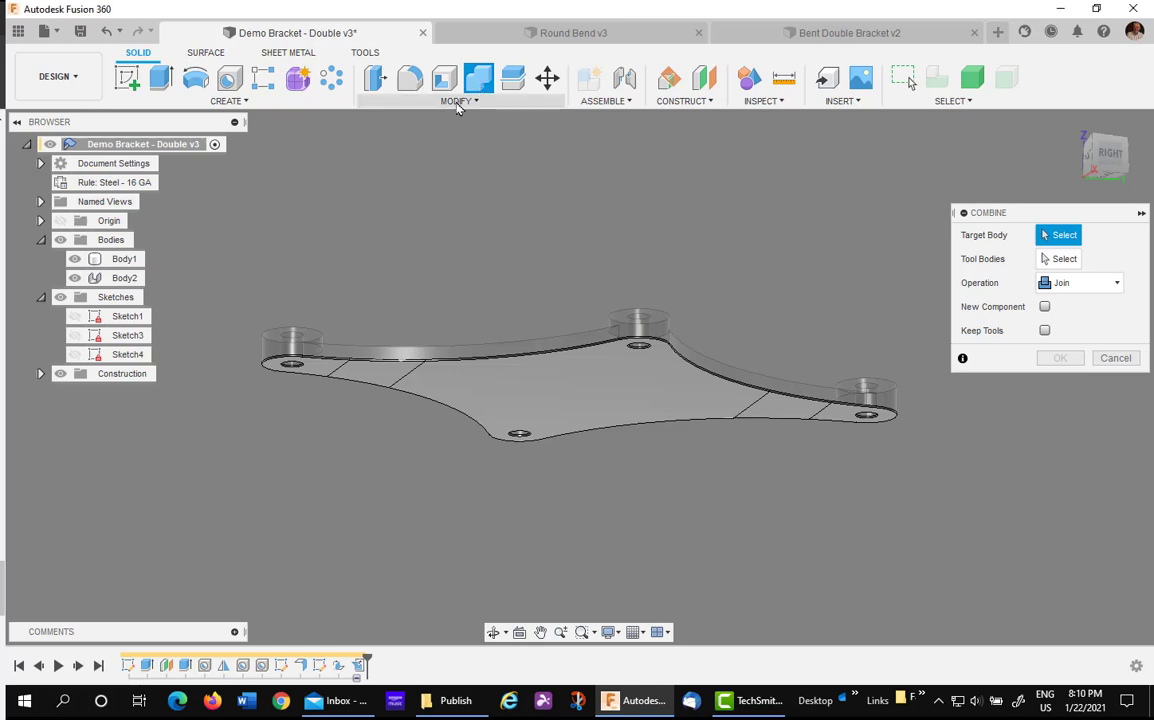
left_click(458, 101)
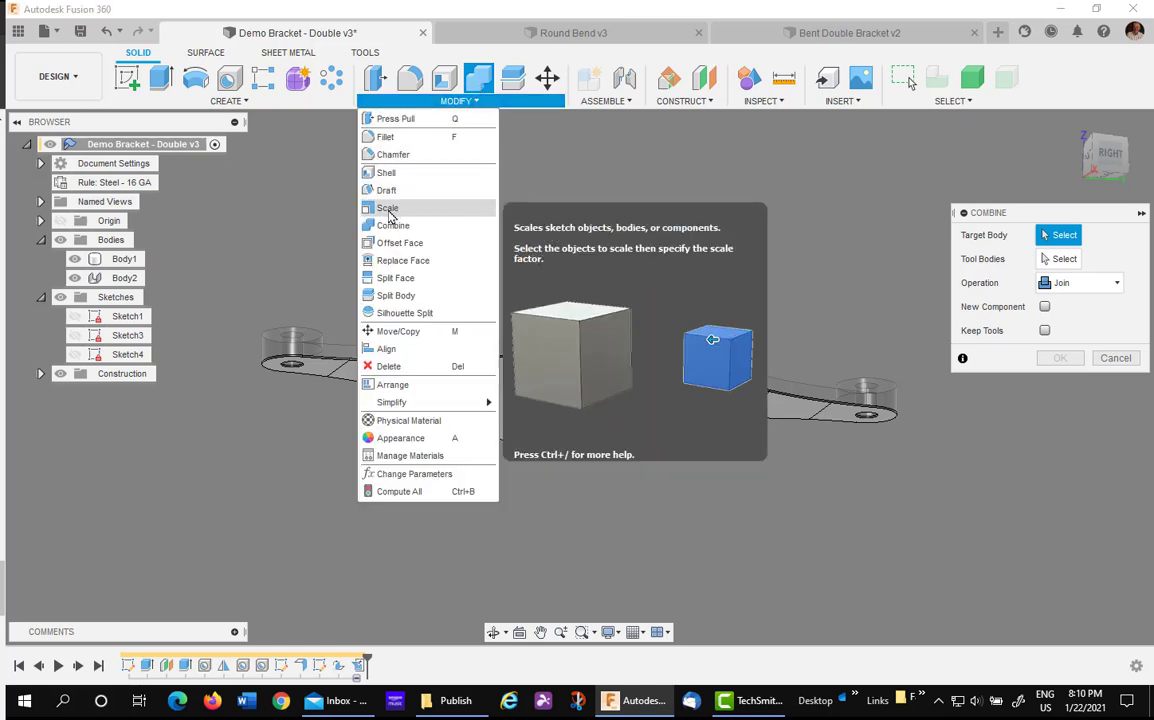
left_click(392, 226)
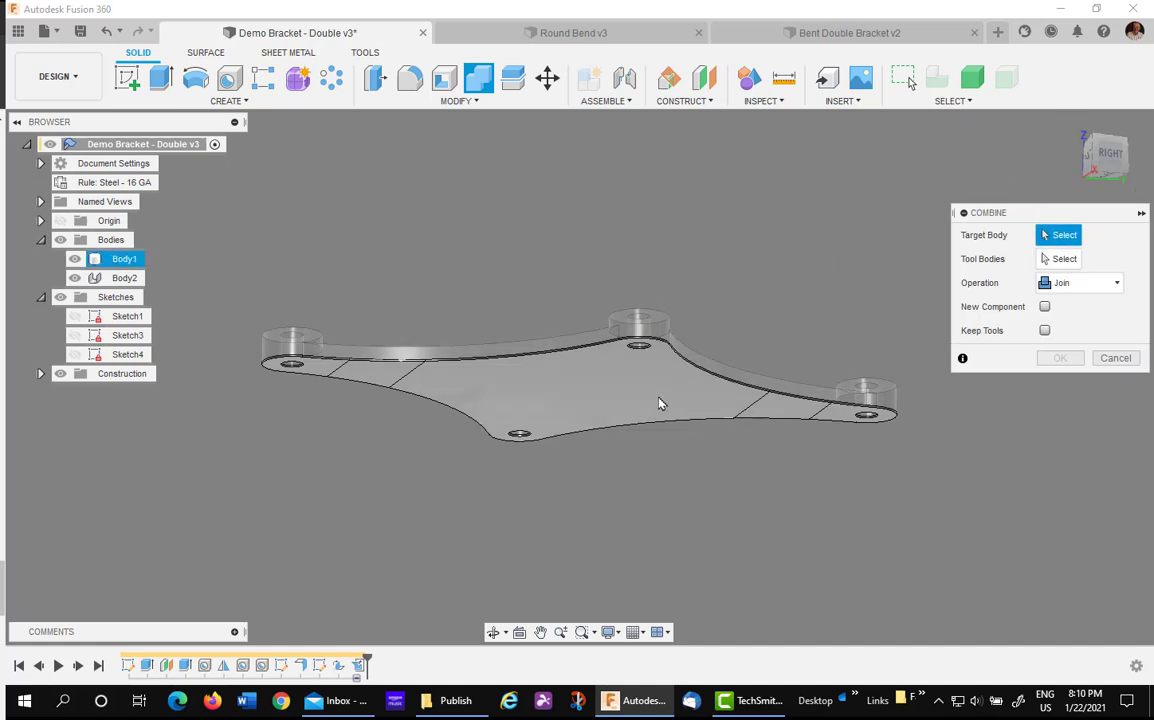
left_click(128, 279)
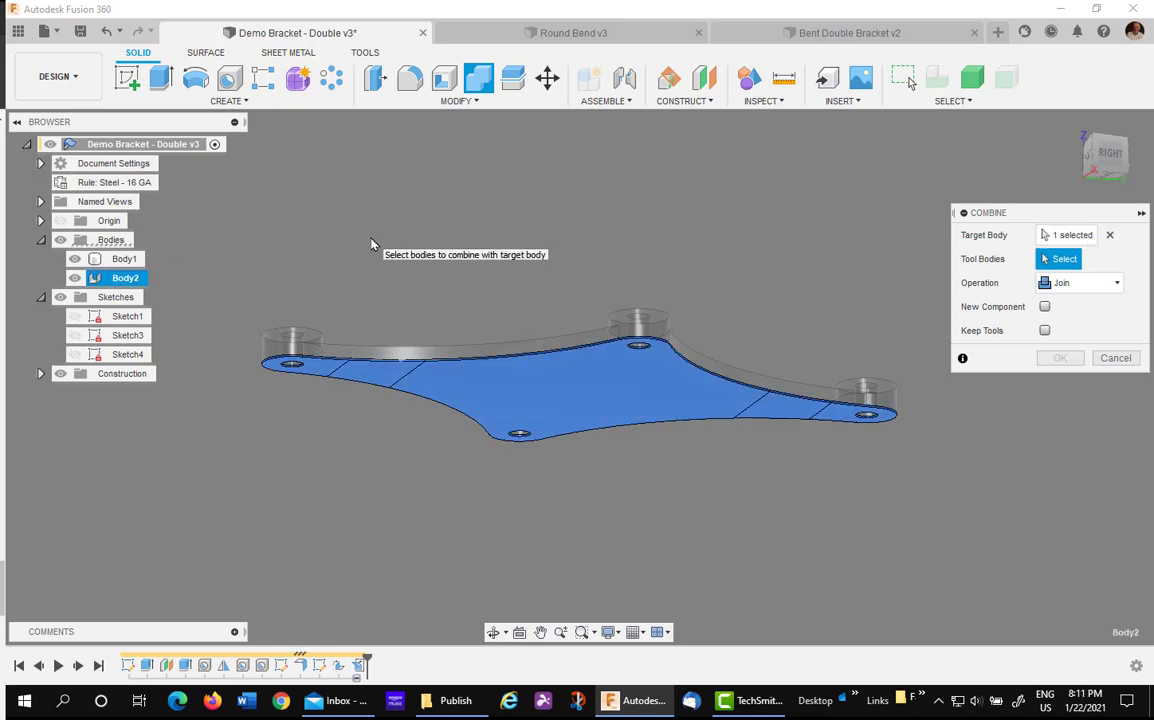
left_click(388, 354)
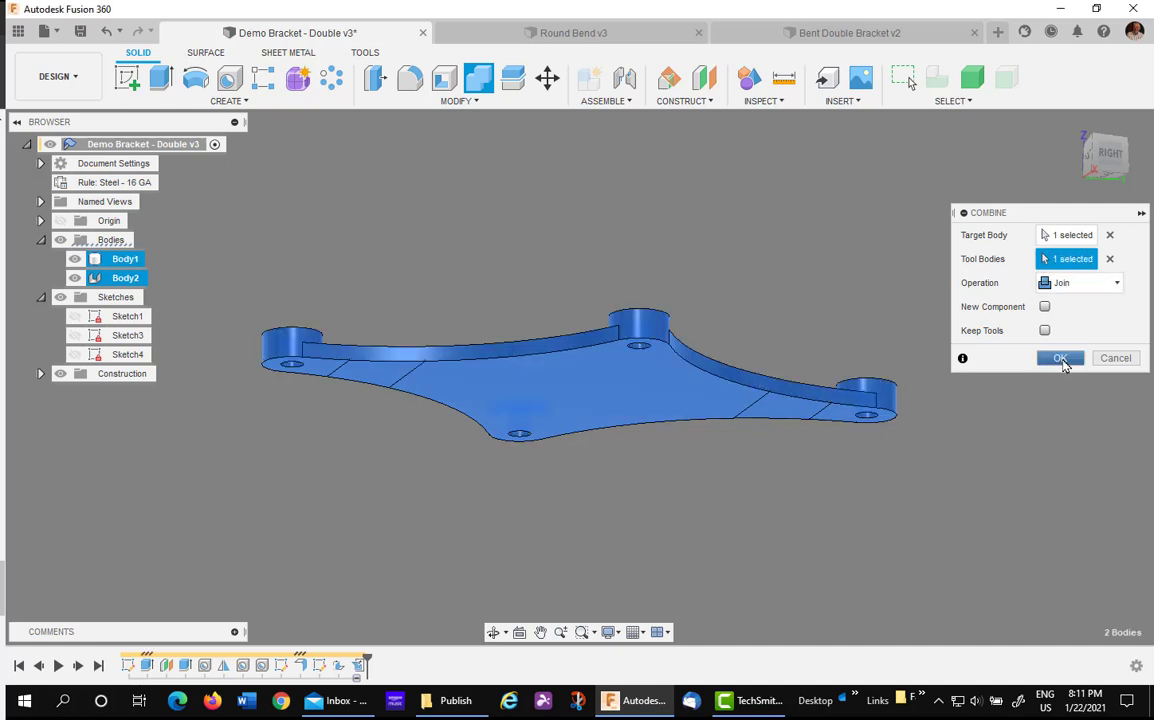
left_click(1062, 362)
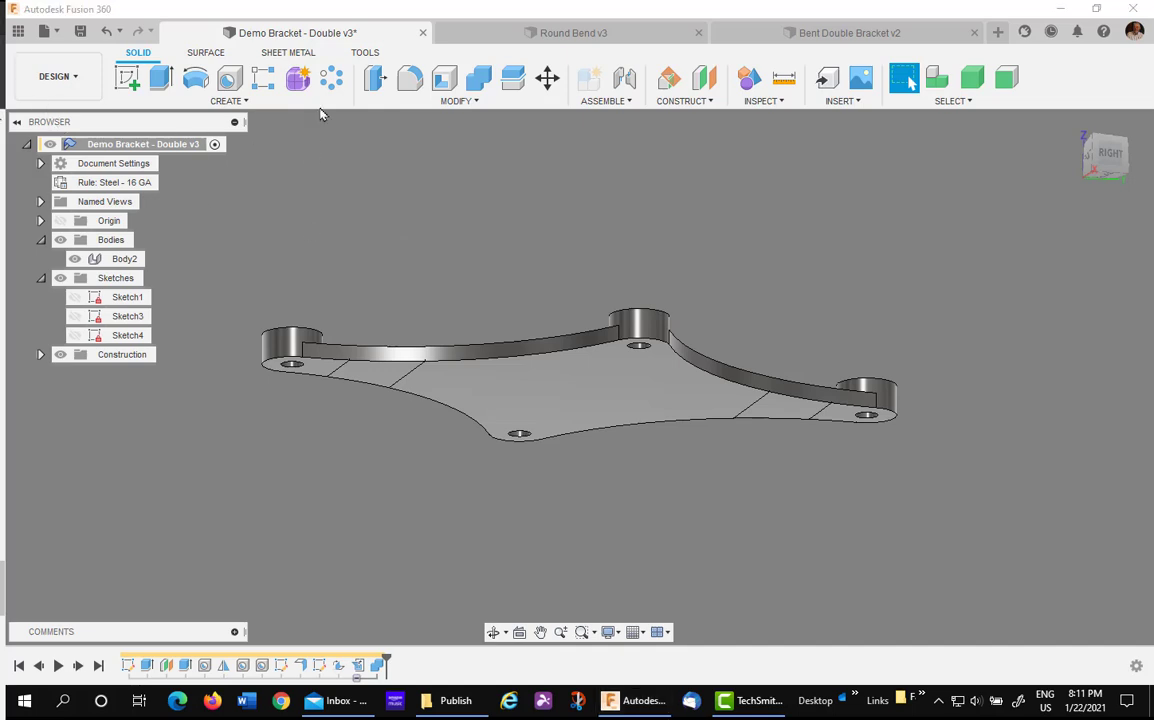
Refold the joined flat Body2 into its bent bracket shape and orbit to inspect it
left_click(286, 53)
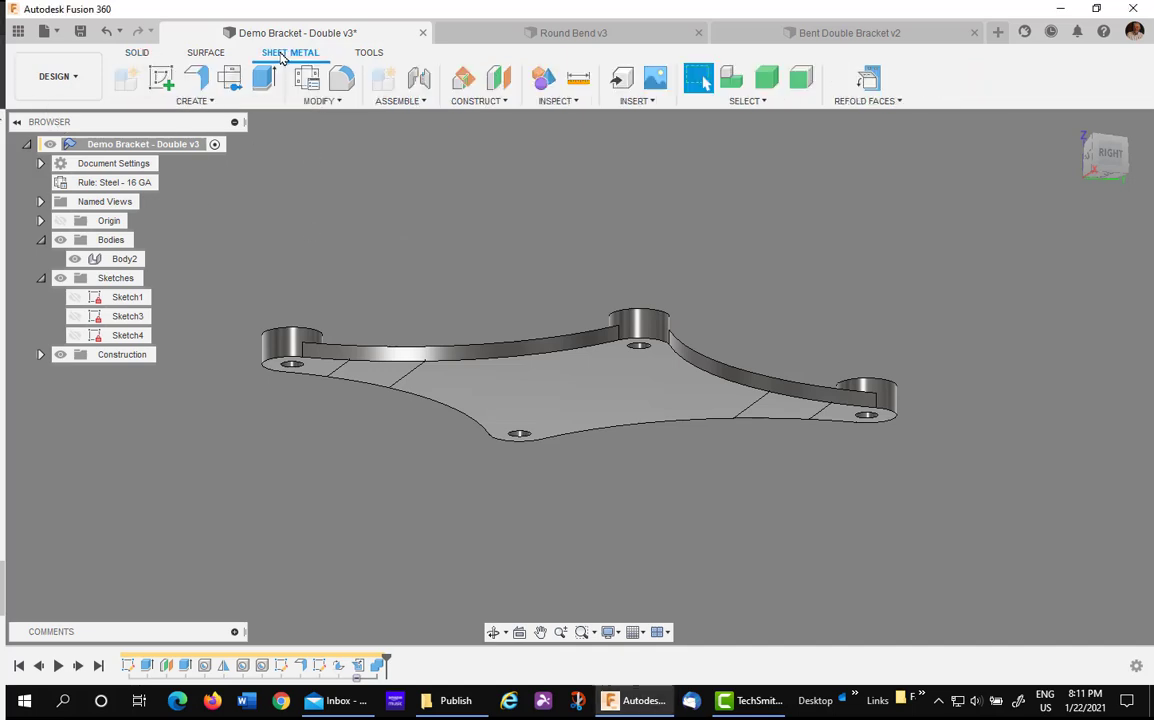
left_click(866, 78)
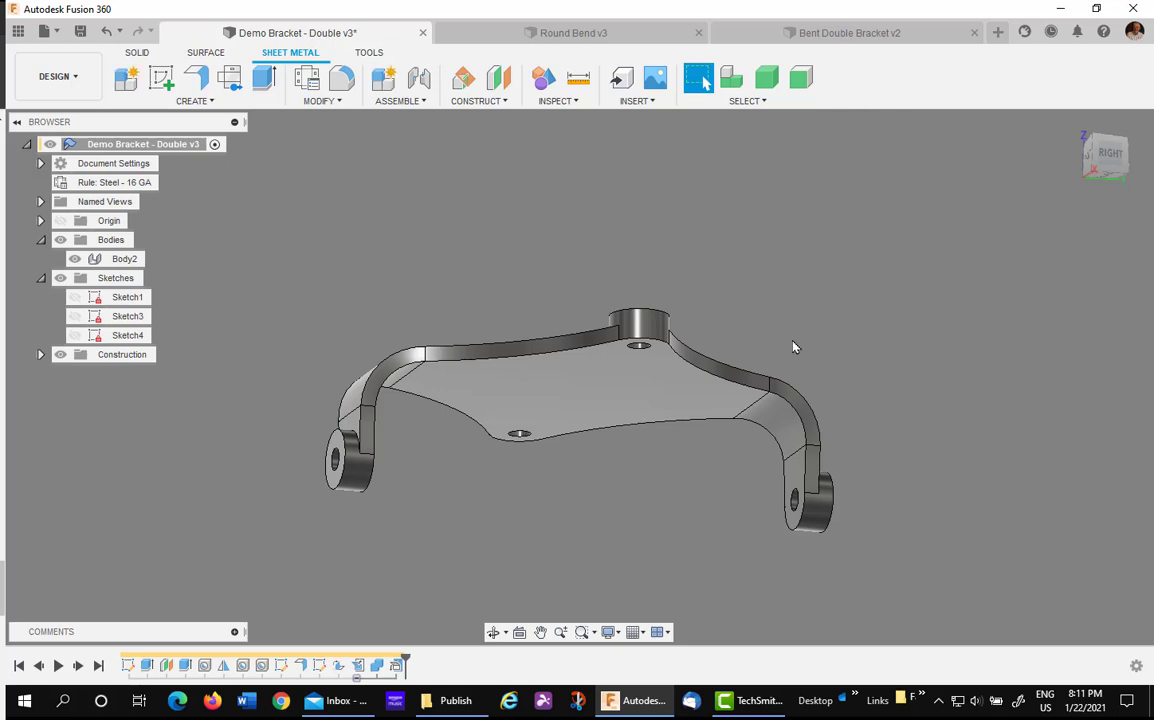
middle_click_drag(794, 346, 812, 390, "shift")
left_click(698, 78)
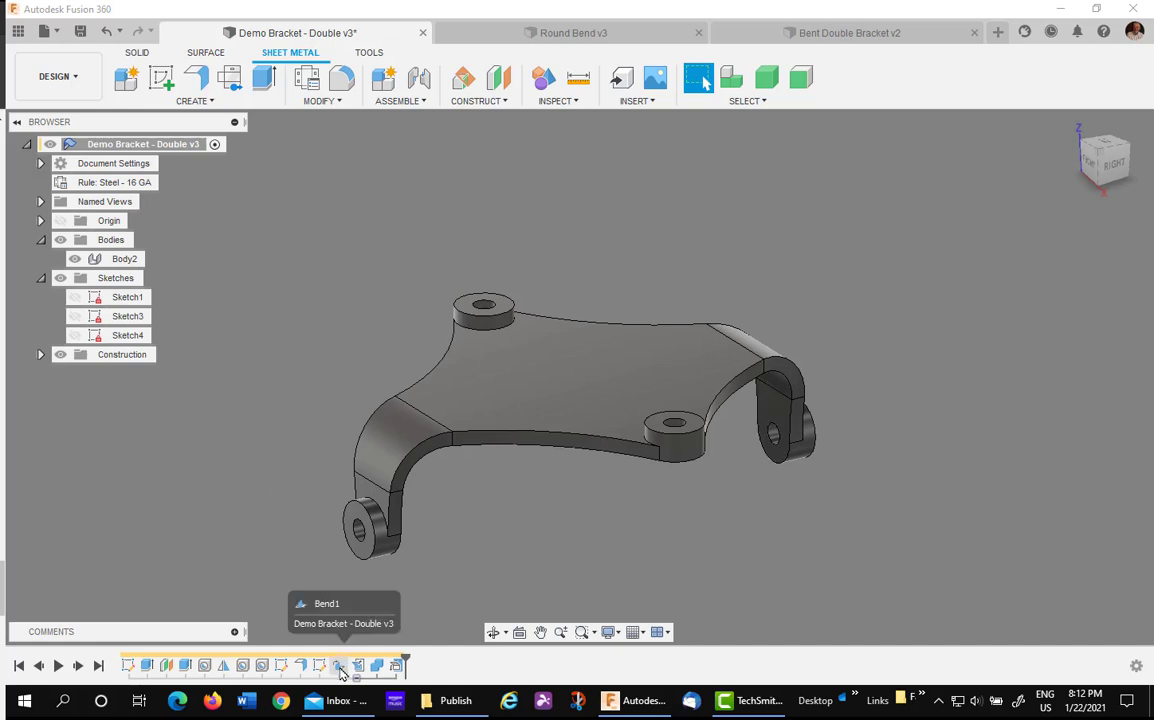
Edit the Bend1 feature and change its bend radius from 1.5 to 1
right_click(340, 673)
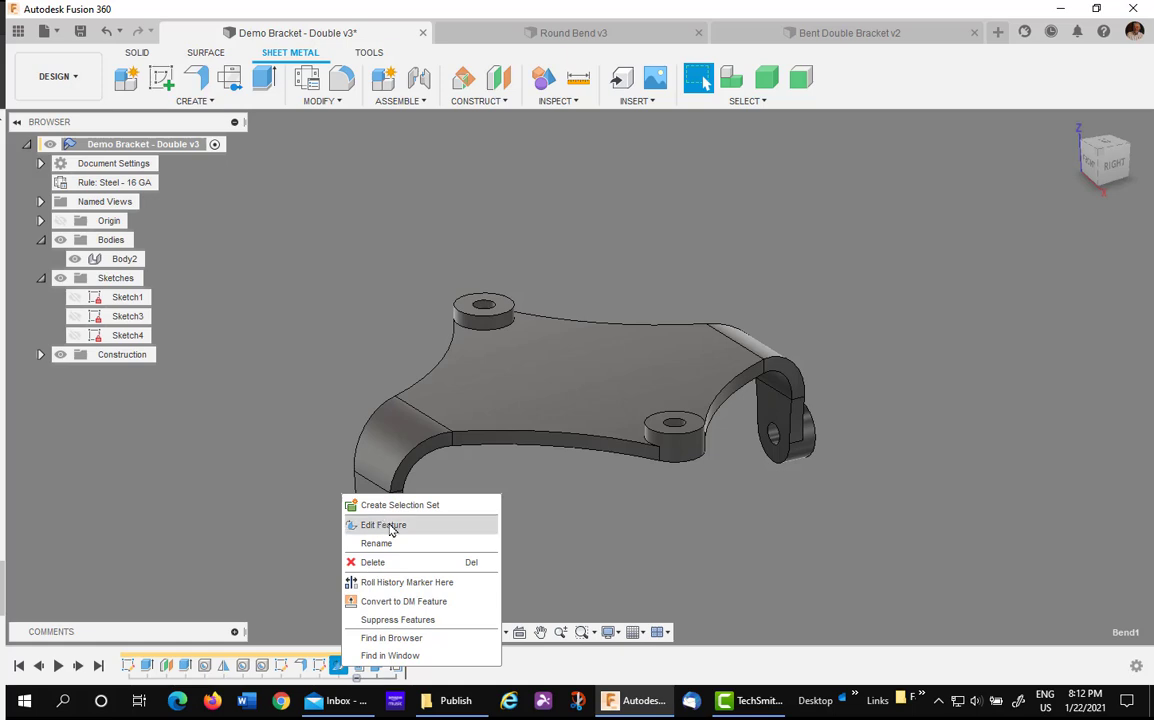
left_click(383, 525)
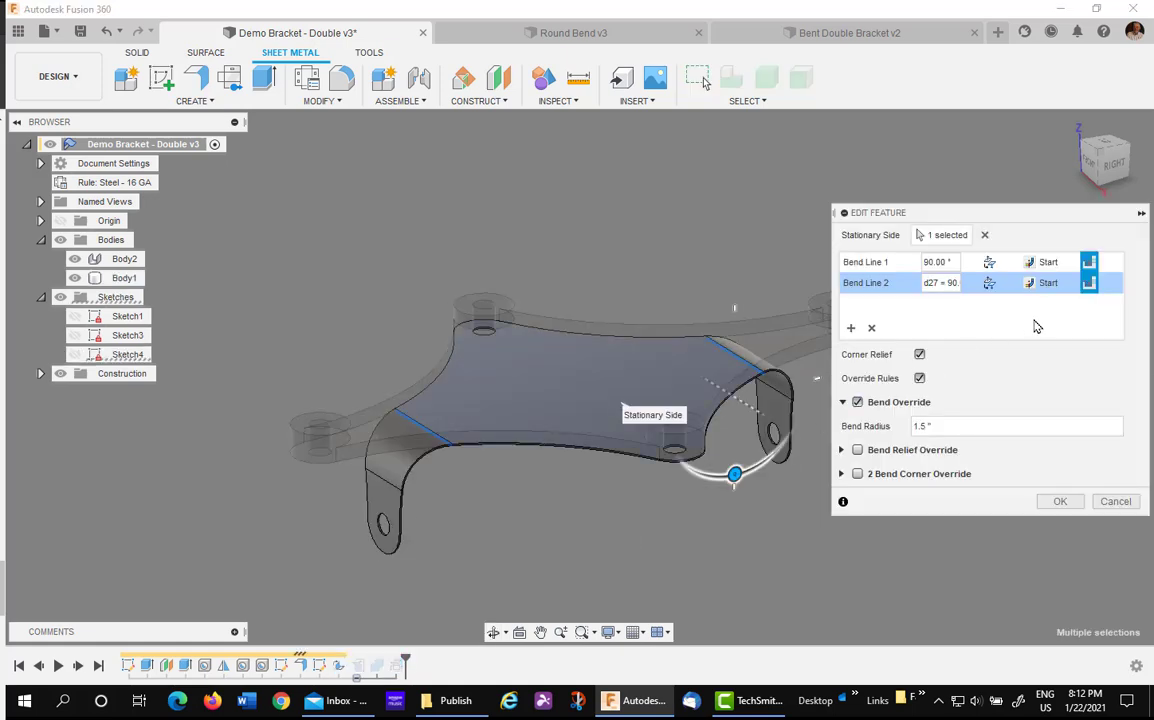
double_click(925, 426)
type("1")
key("Return")
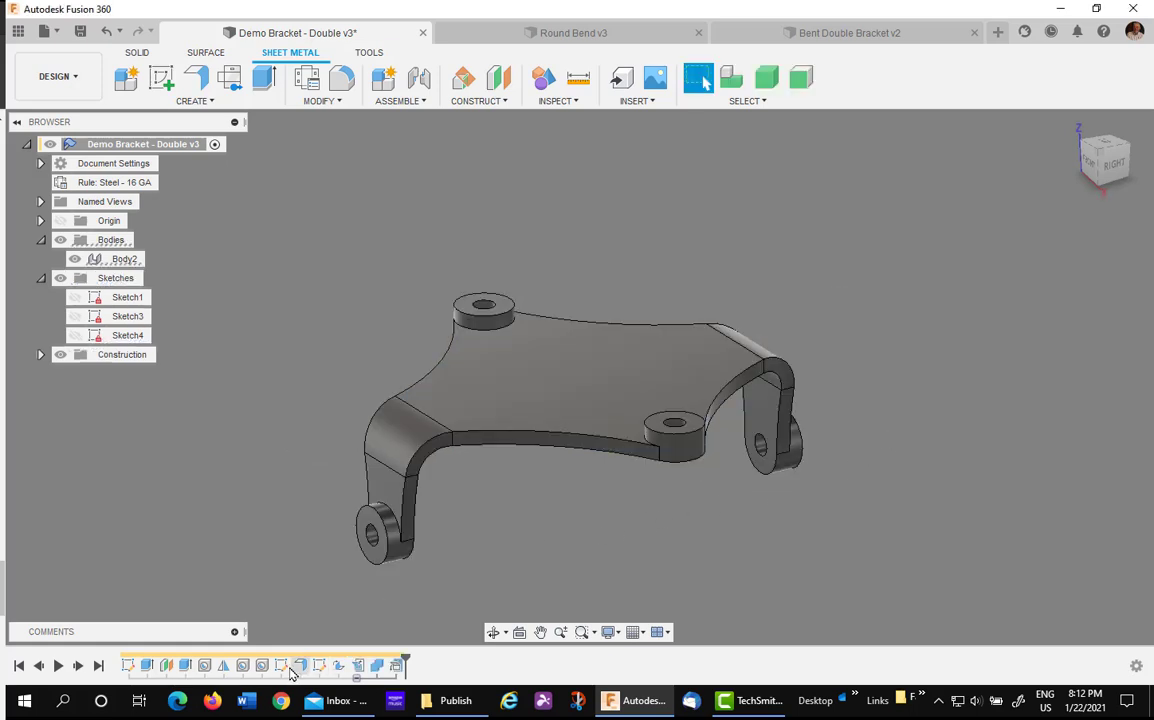
Edit Sketch4 and change the 12-inch overall vertical dimension to 13 inches
left_click(320, 667)
right_click(321, 668)
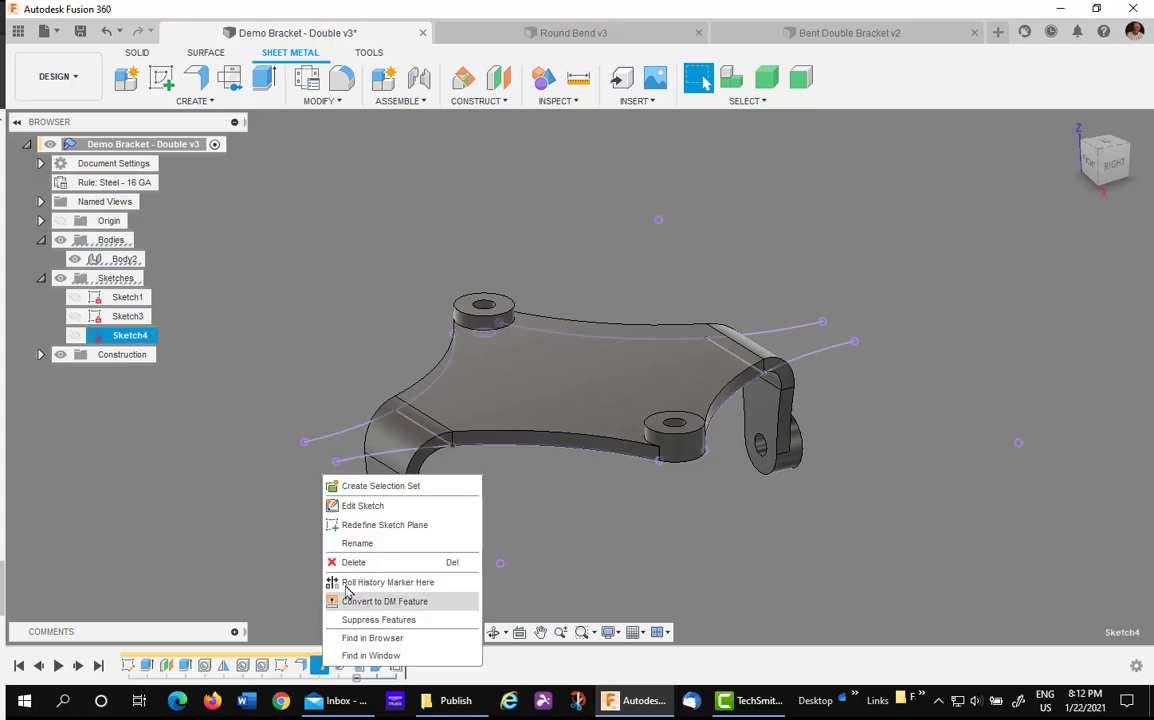
left_click(362, 506)
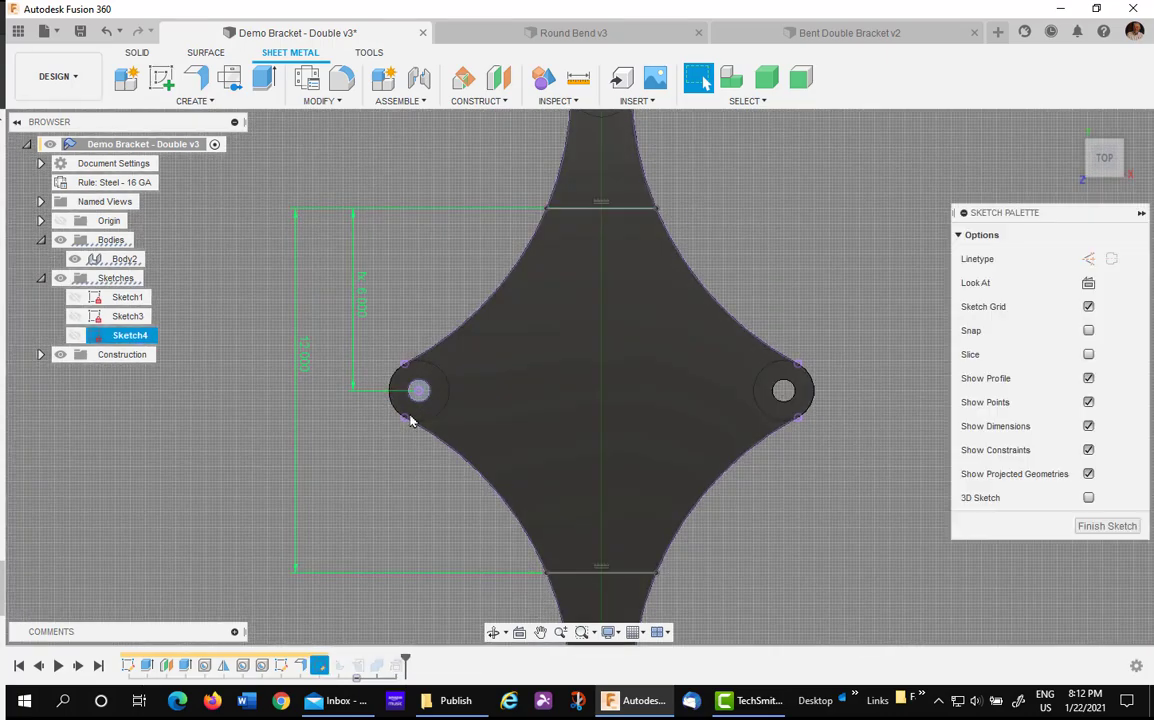
double_click(309, 358)
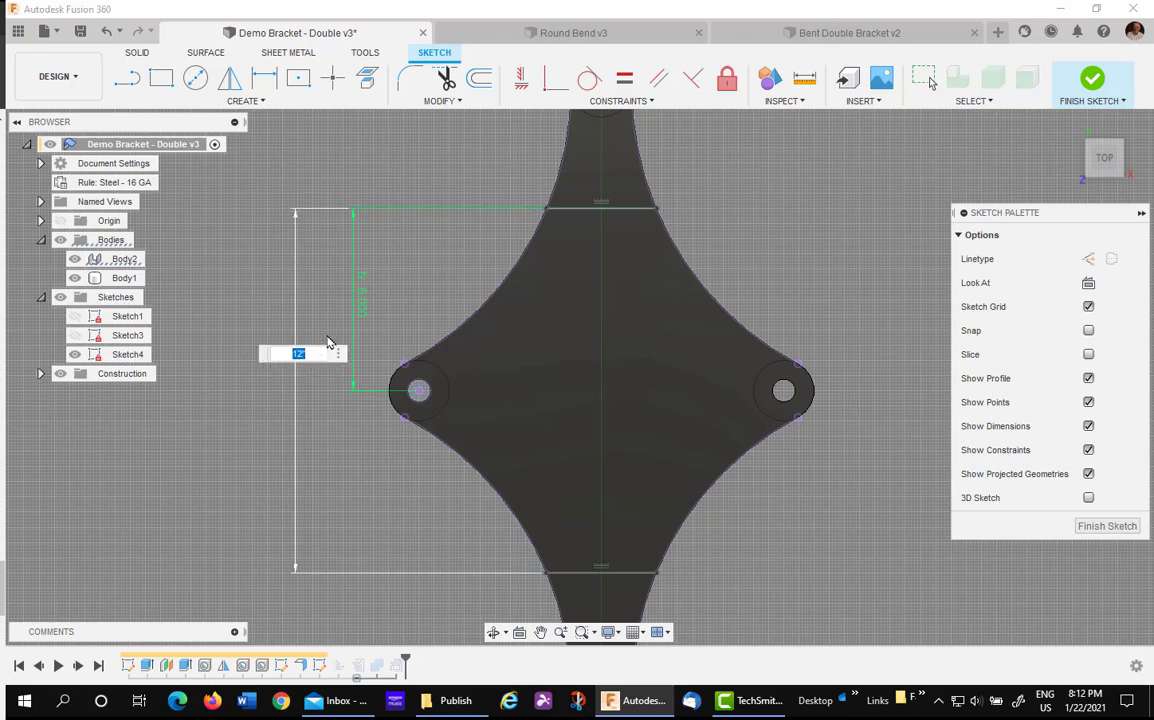
type("13")
key("Return")
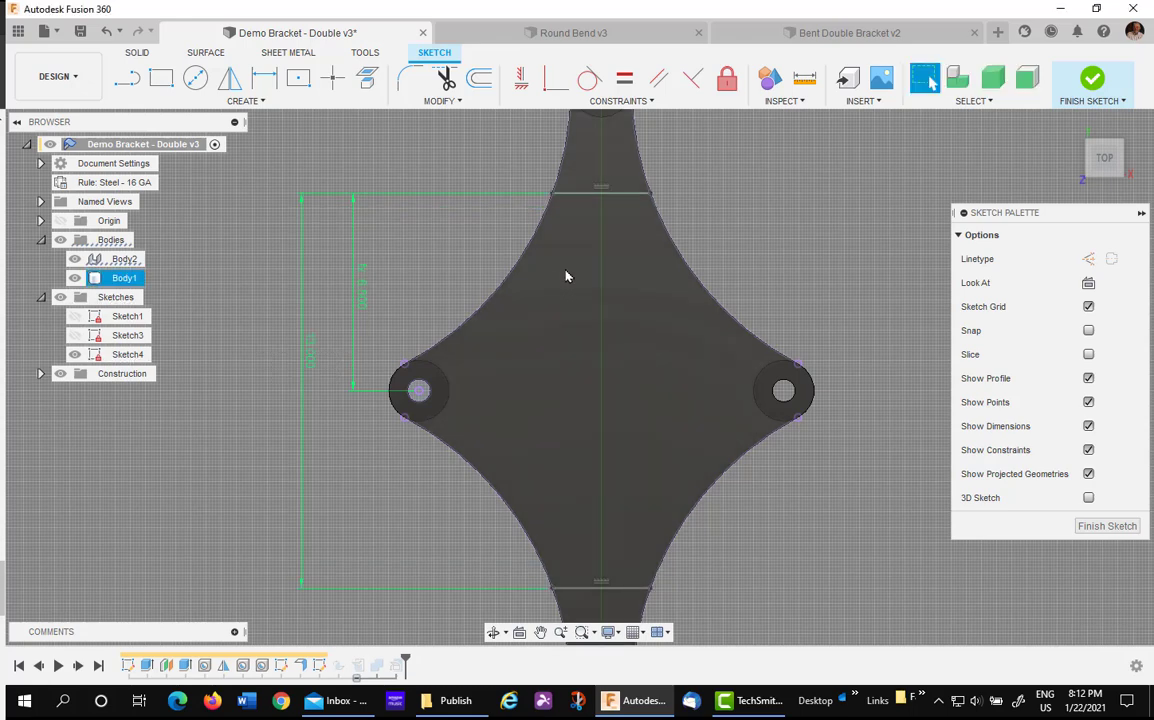
left_click(1093, 95)
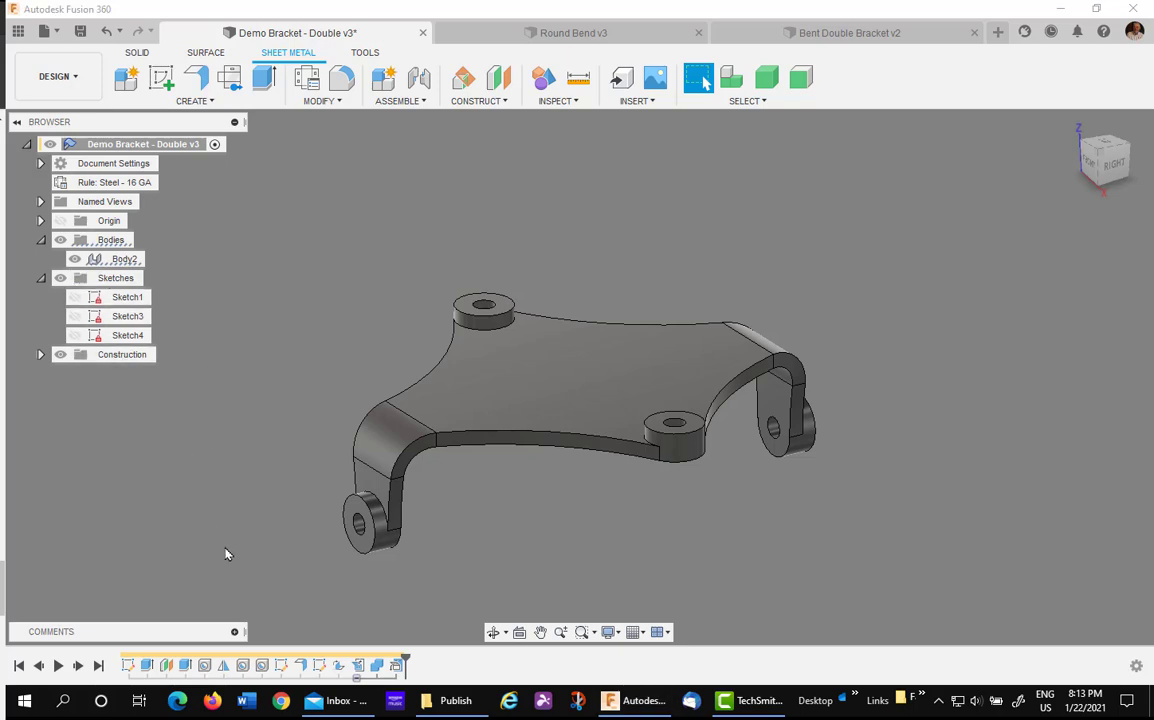
Edit Bend1 and flip both bend lines upward, then switch to the Round Bend v3 design
left_click(340, 675)
right_click(340, 675)
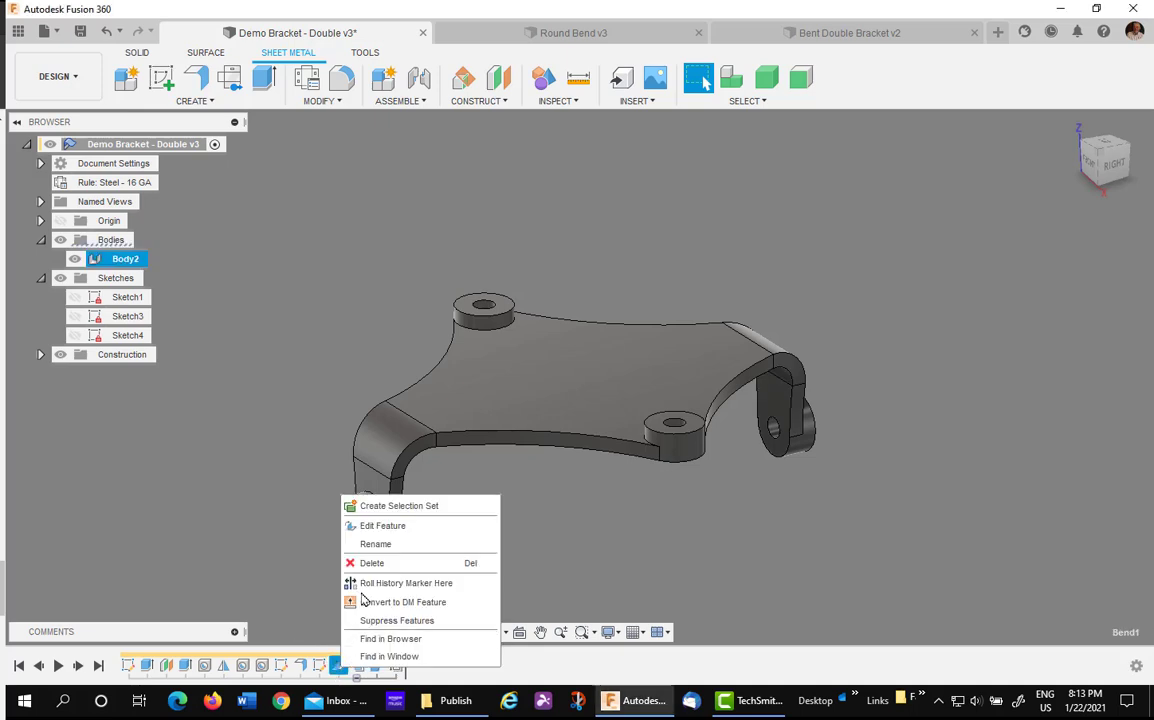
left_click(378, 528)
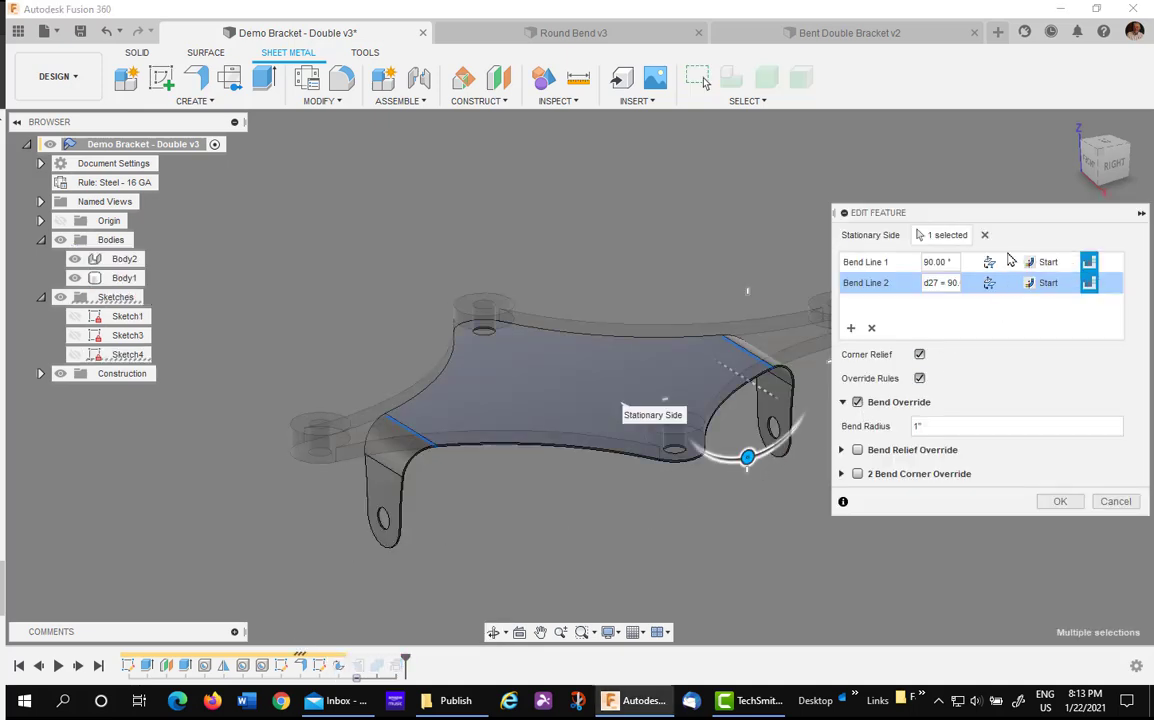
left_click(990, 282)
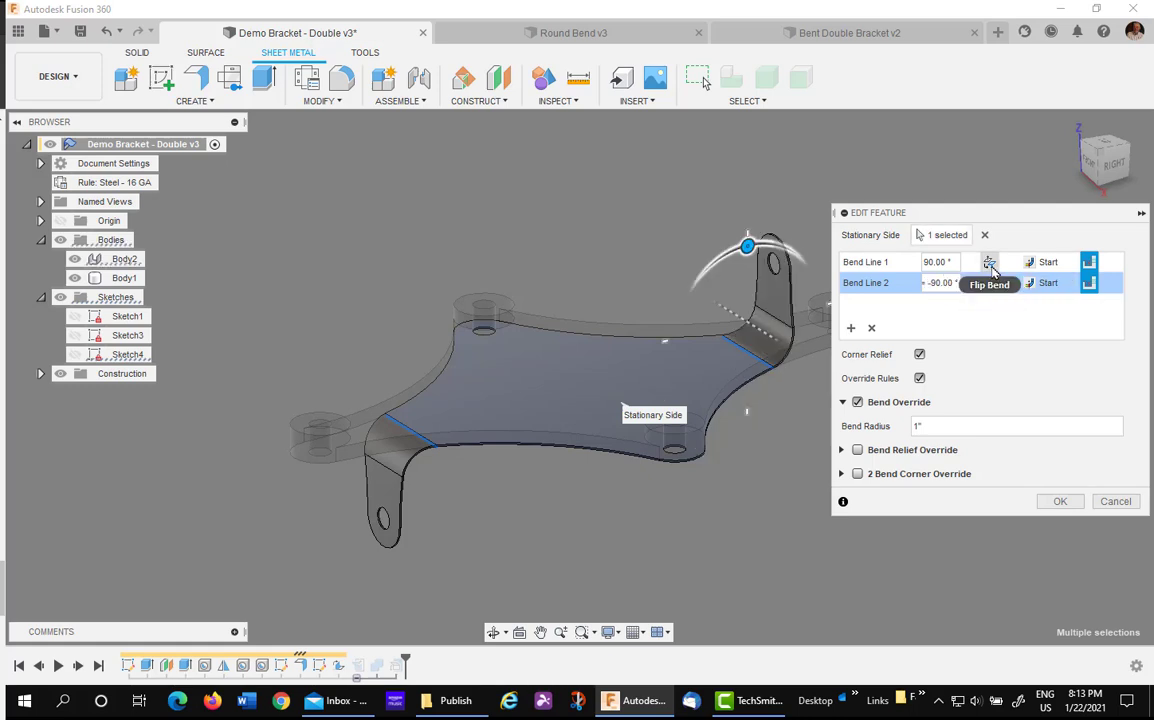
left_click(990, 264)
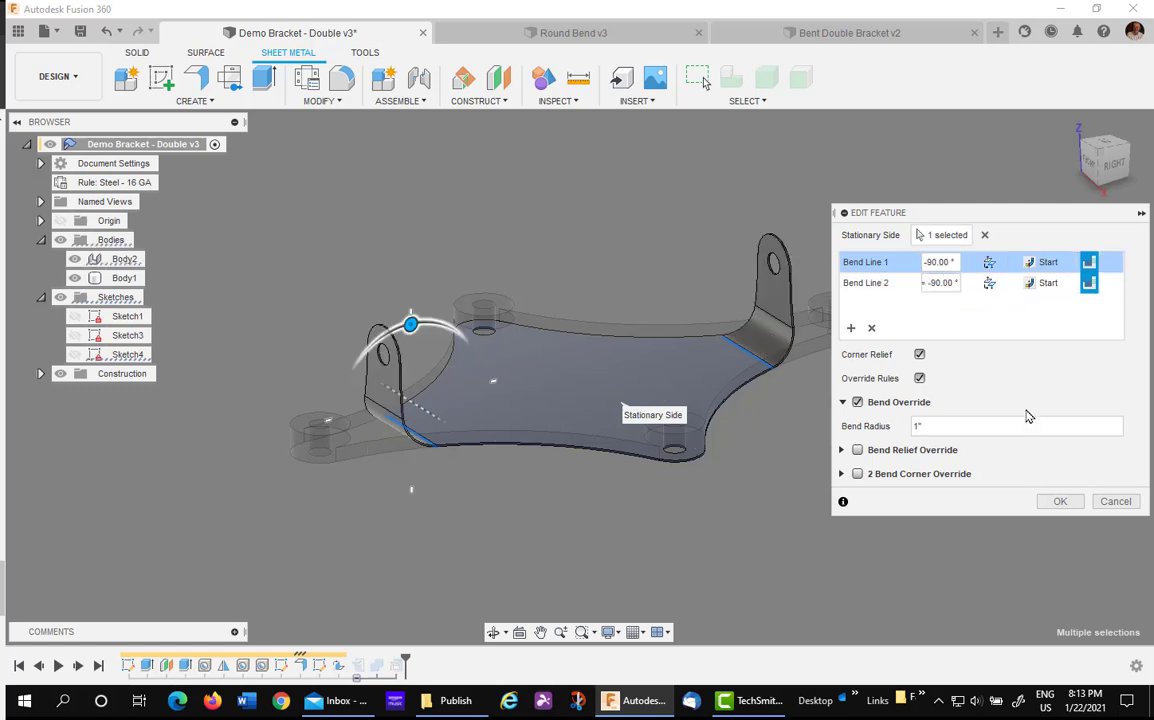
left_click(1061, 503)
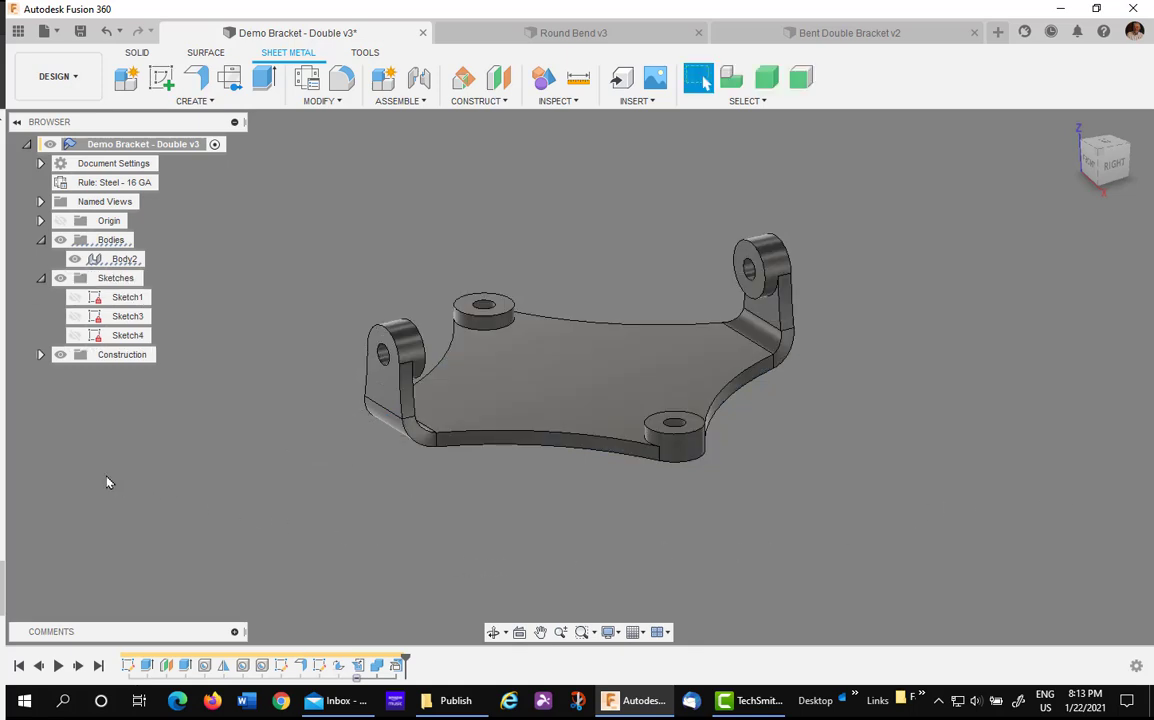
key("ctrl+Tab")
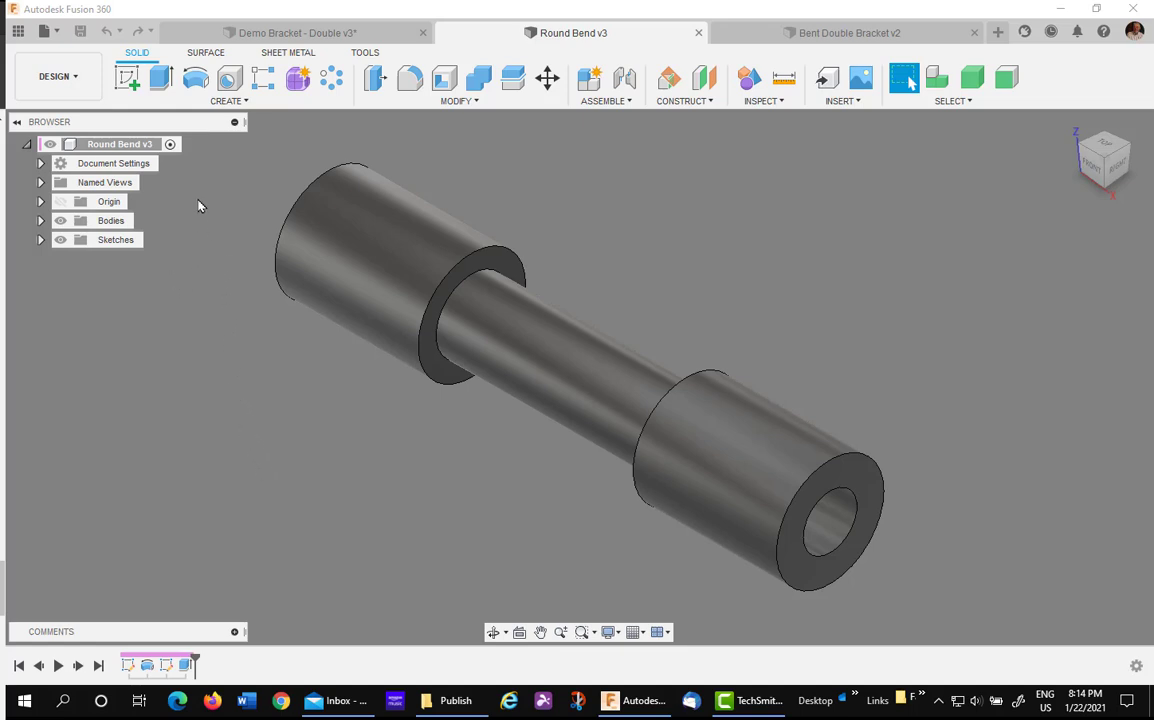
On the front plane with Slice on, draw a line along the tube's axis from left end to right end
left_click(127, 77)
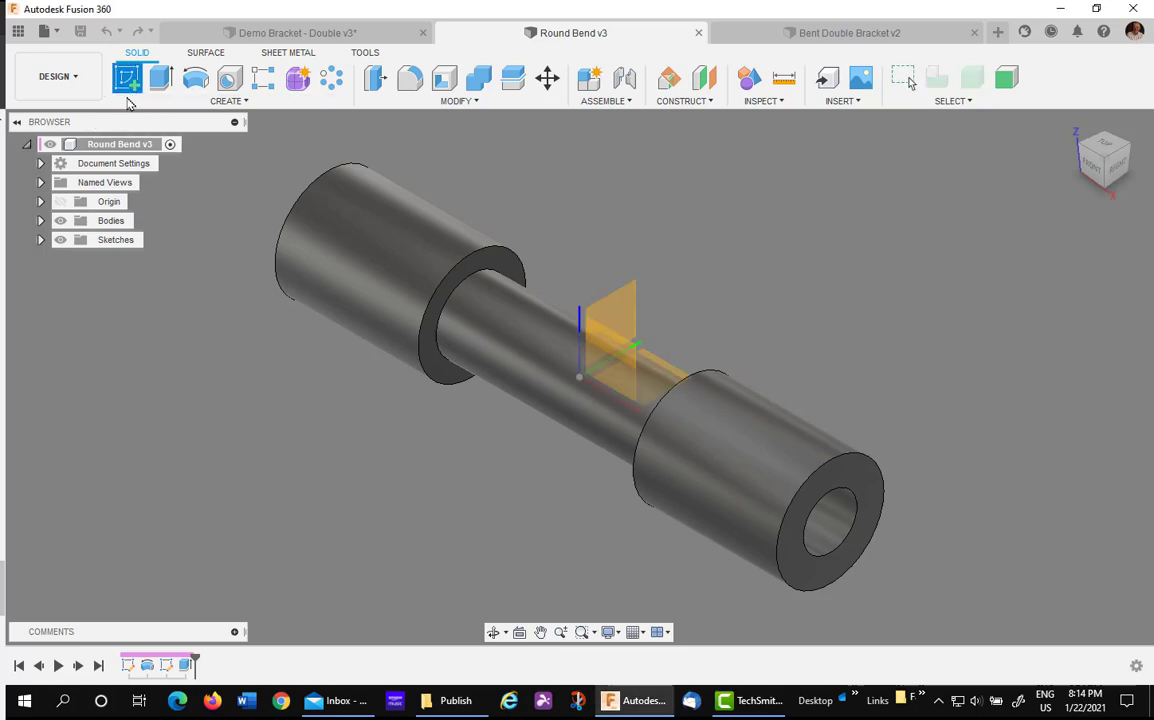
left_click(623, 360)
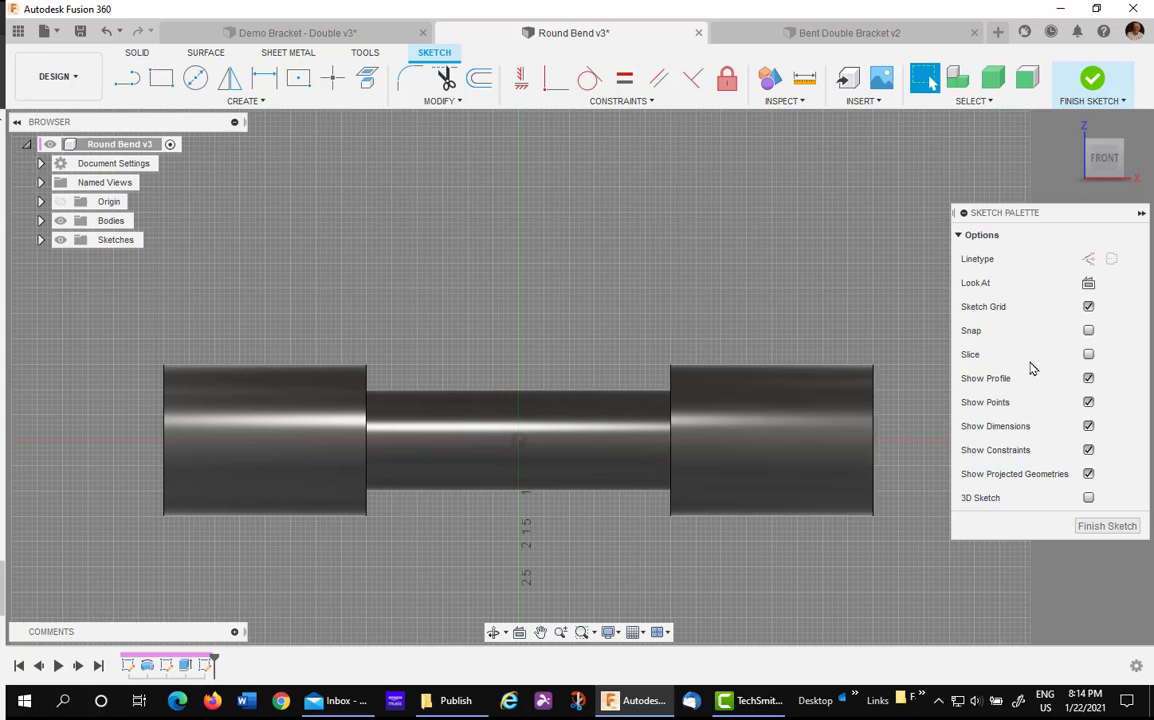
left_click(1088, 354)
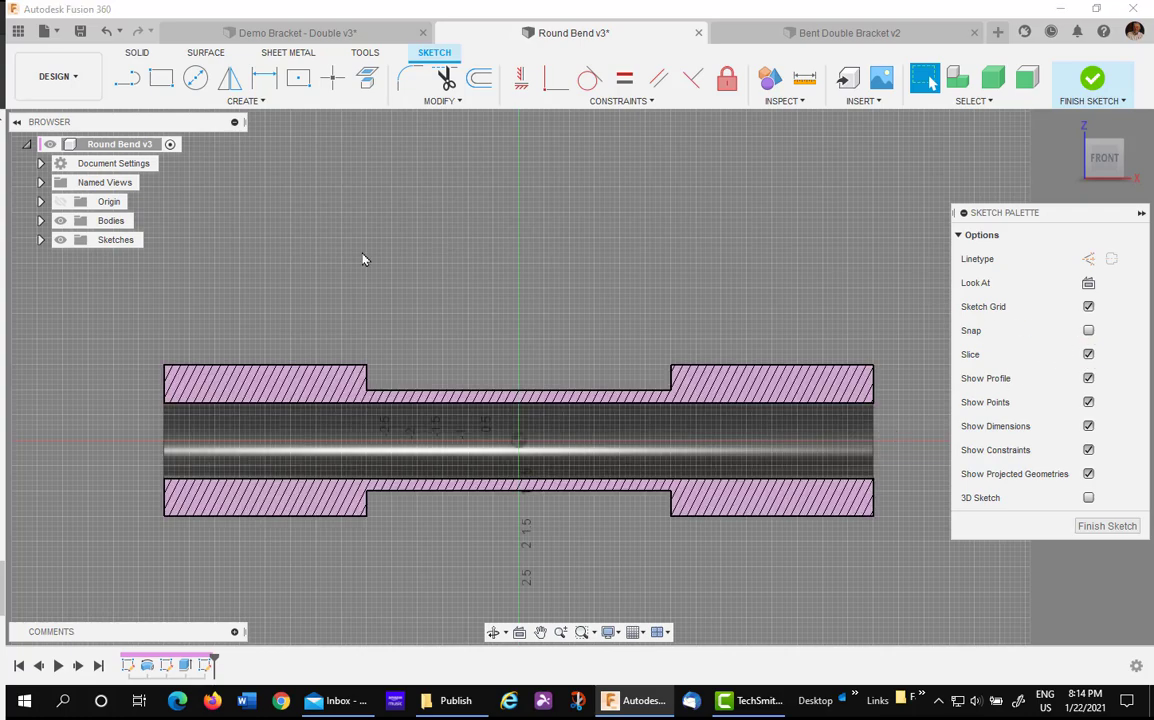
middle_click_drag(363, 259, 404, 198)
left_click(127, 78)
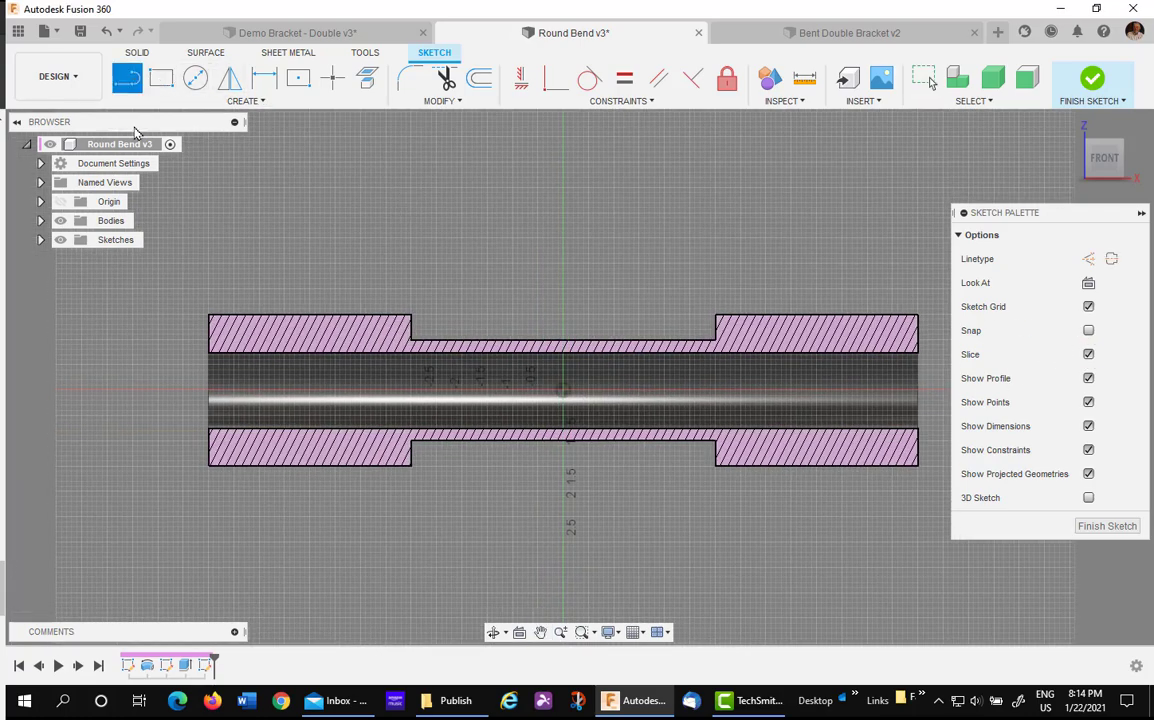
left_click(209, 394)
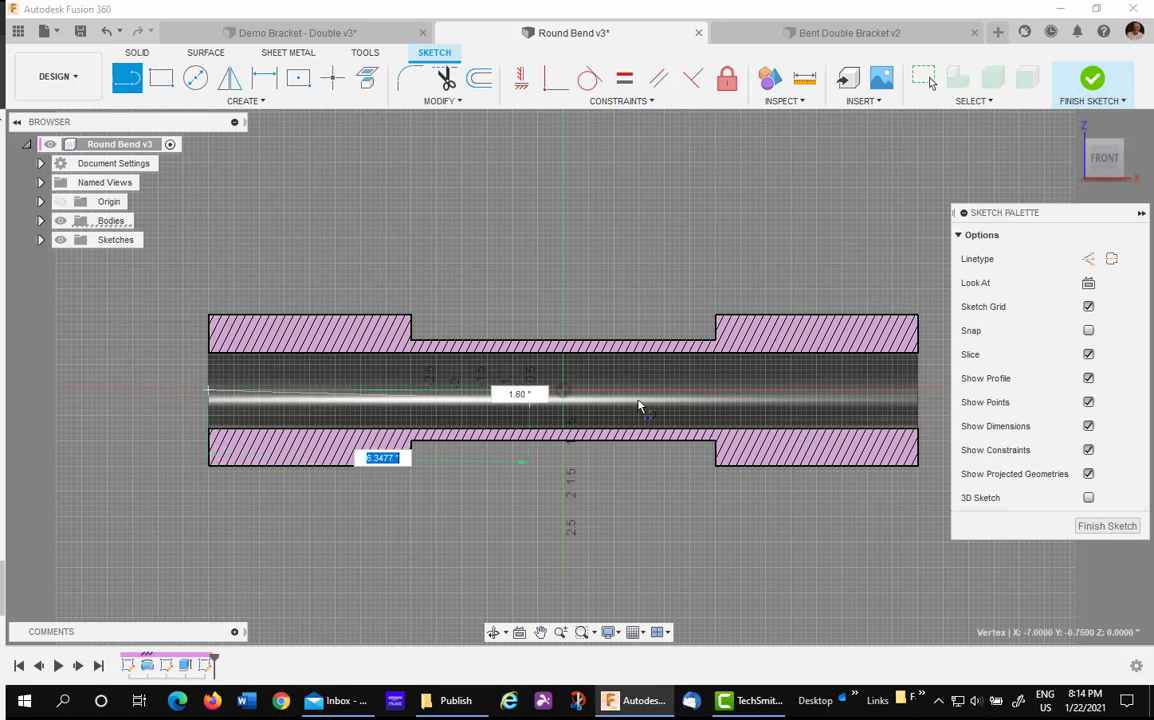
left_click(918, 392)
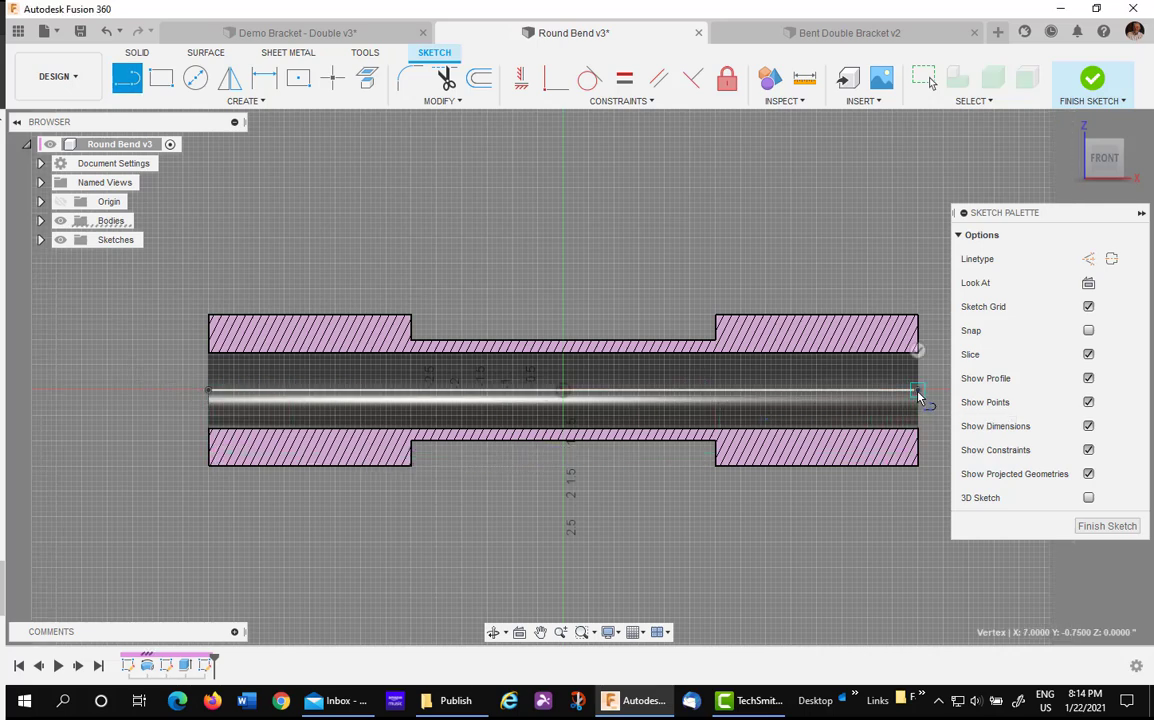
left_click(1093, 80)
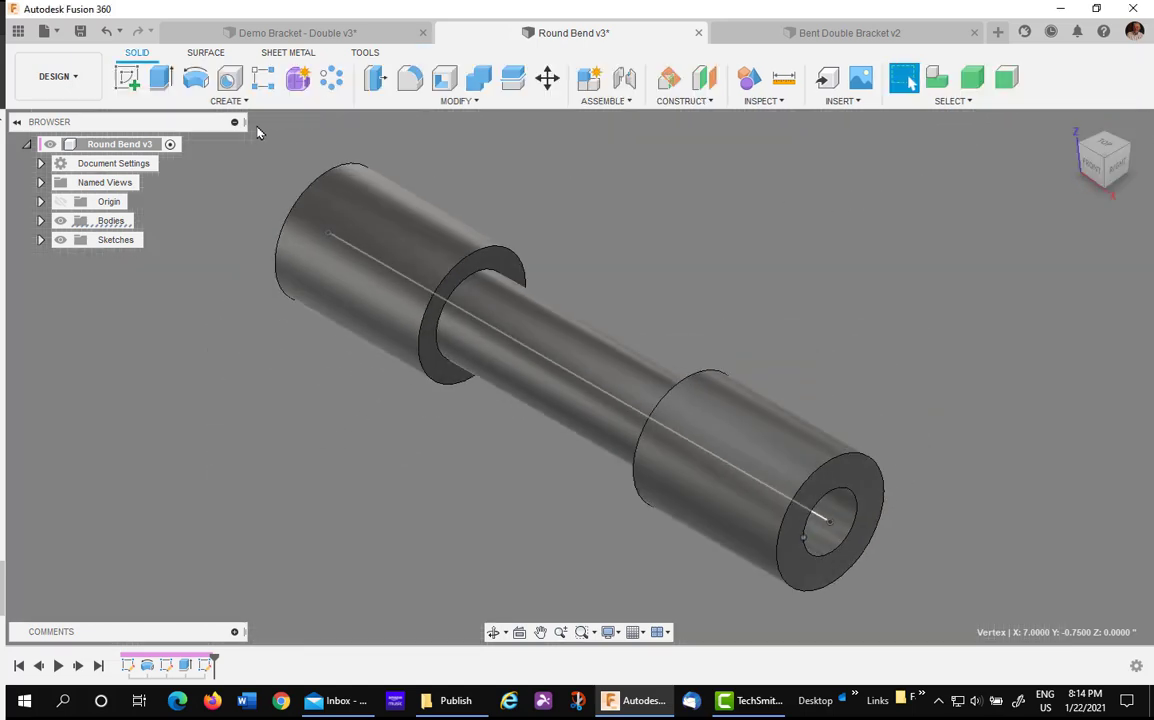
Add a Steel - 16 GA flange on the axis line, symmetric thickness and direction, 0.9 inch wide
left_click(268, 58)
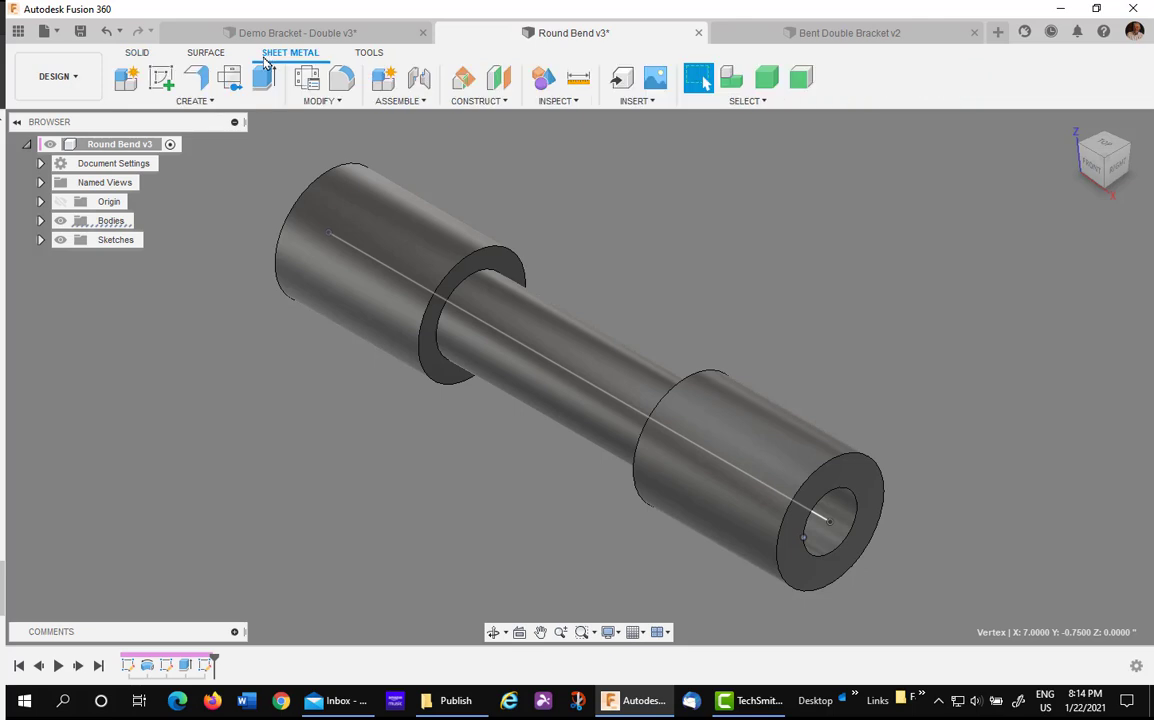
left_click(205, 85)
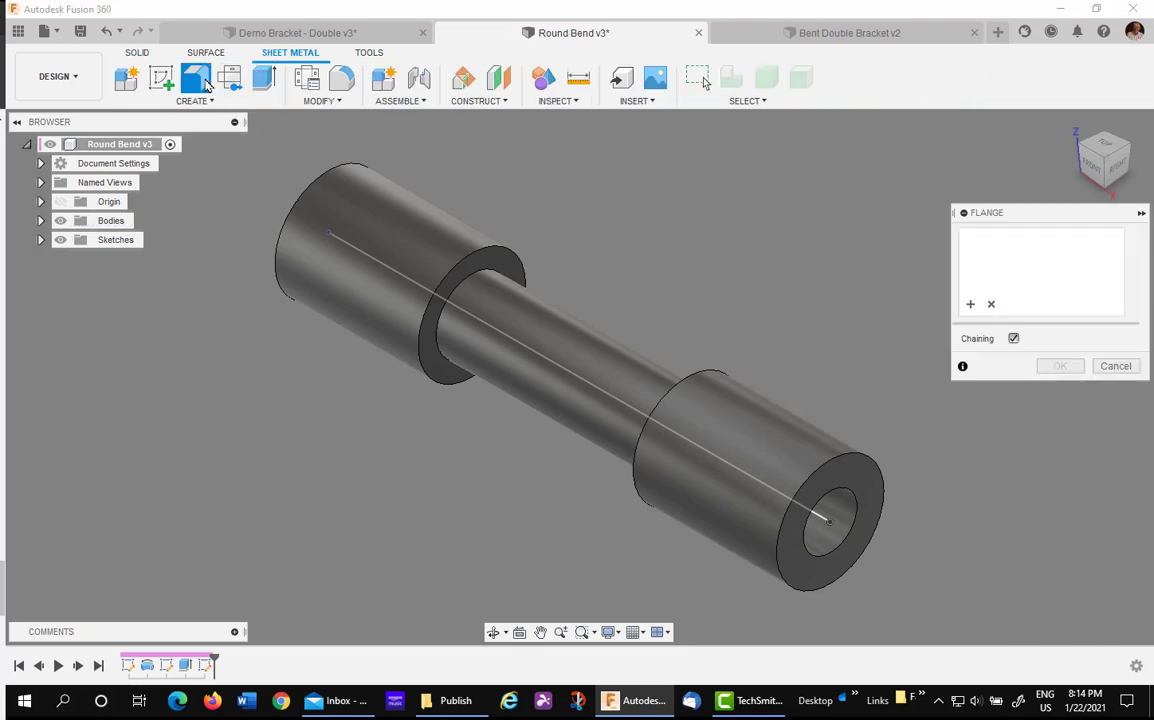
left_click(589, 390)
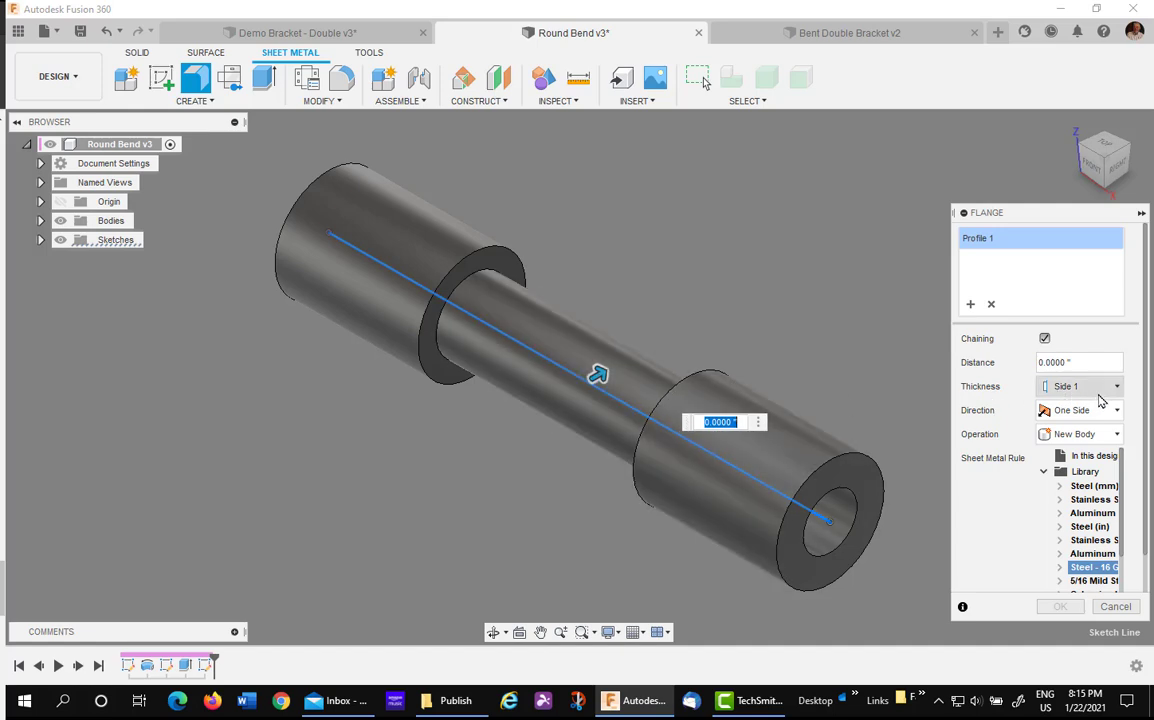
left_click(1104, 387)
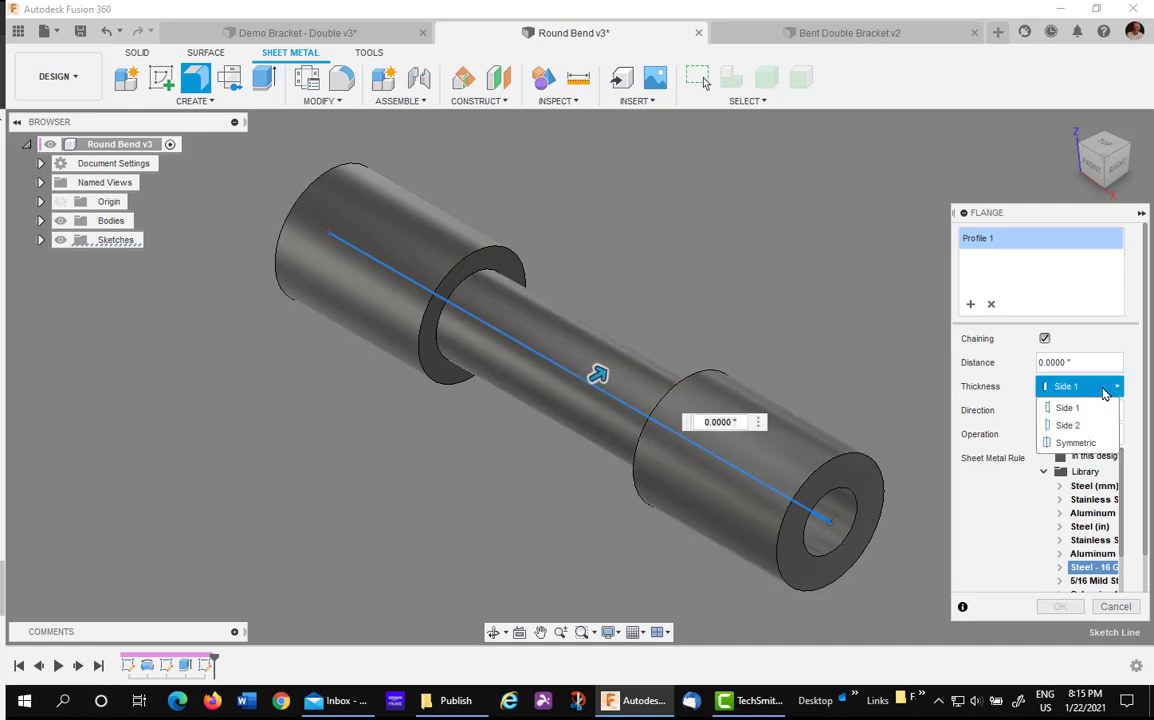
left_click(1080, 443)
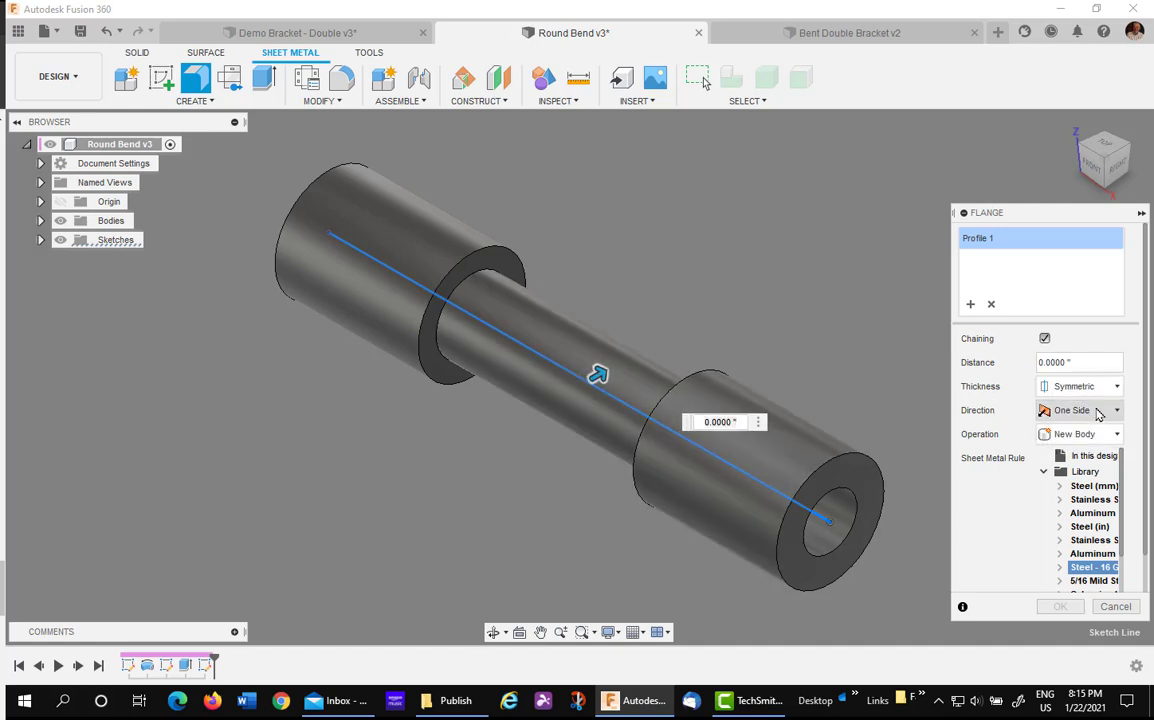
left_click(1098, 410)
left_click(1080, 467)
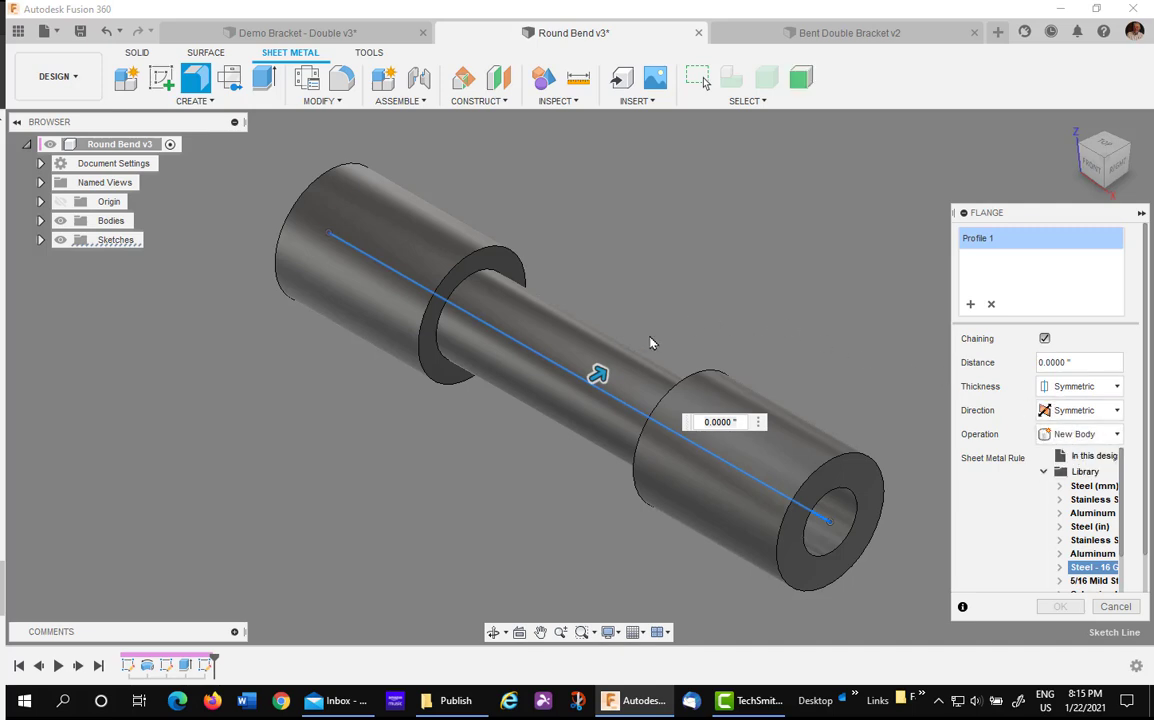
left_click_drag(600, 373, 631, 355)
scroll(862, 511, "up", 3)
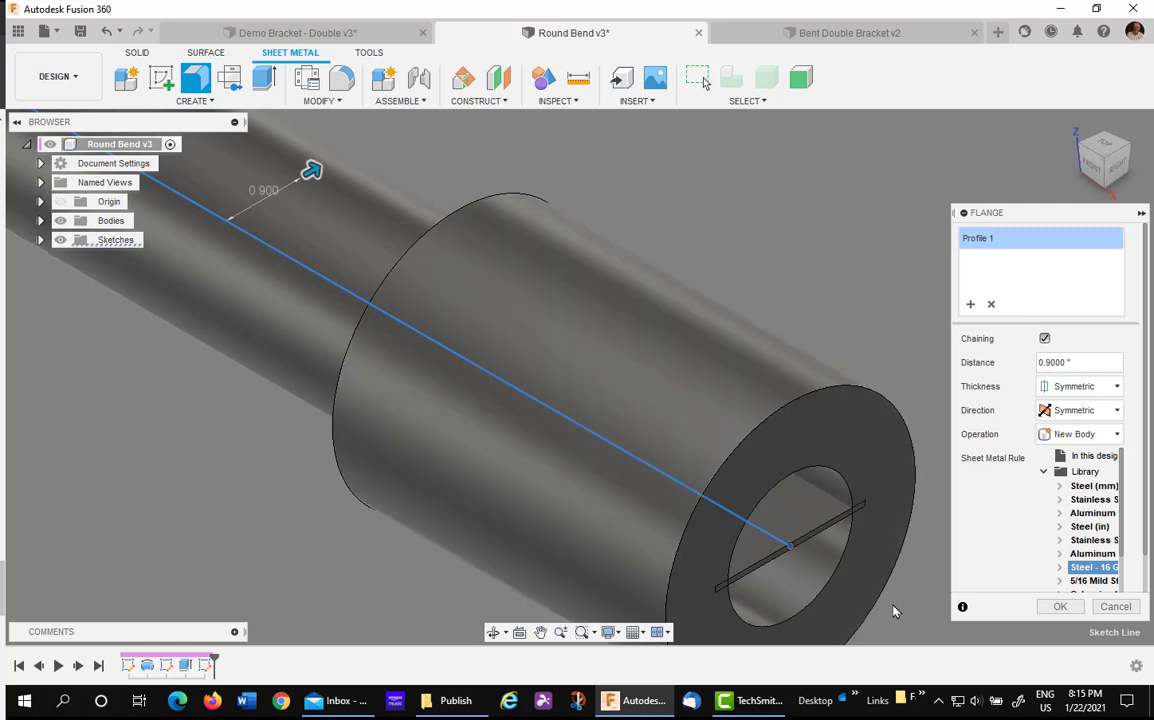
left_click(1059, 606)
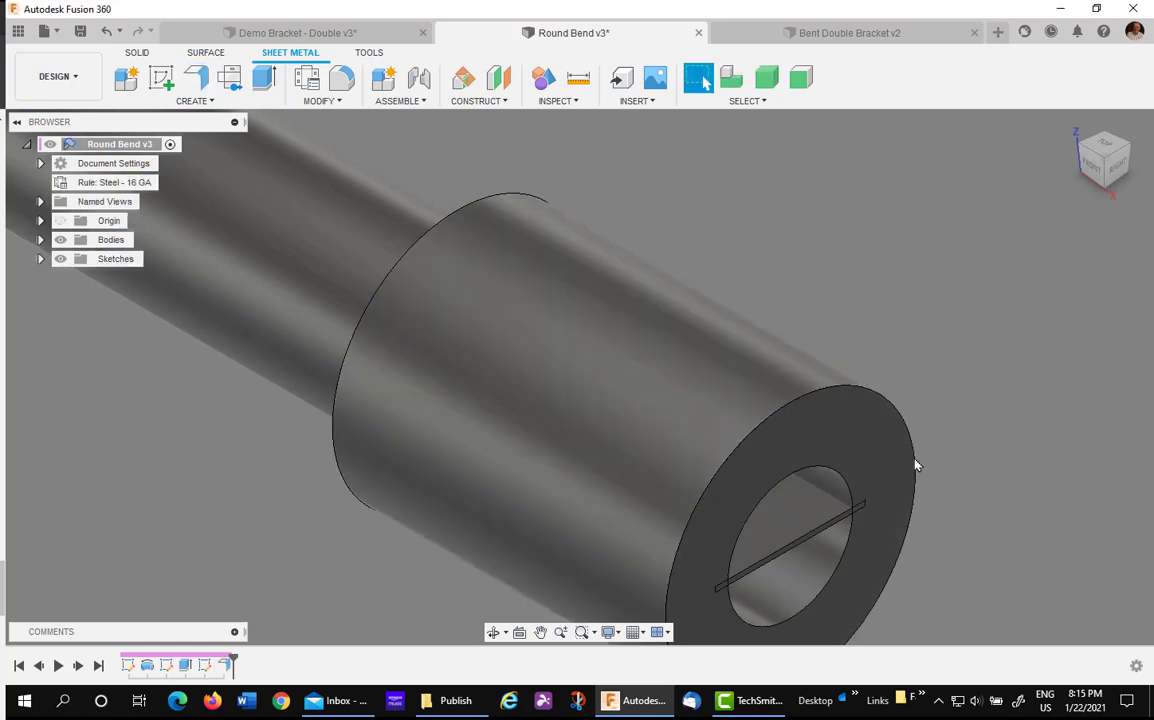
Hide the tube body Body1 so only the flat plate is visible
scroll(233, 446, "down", 2)
scroll(233, 446, "down", 3)
middle_click_drag(270, 463, 376, 471)
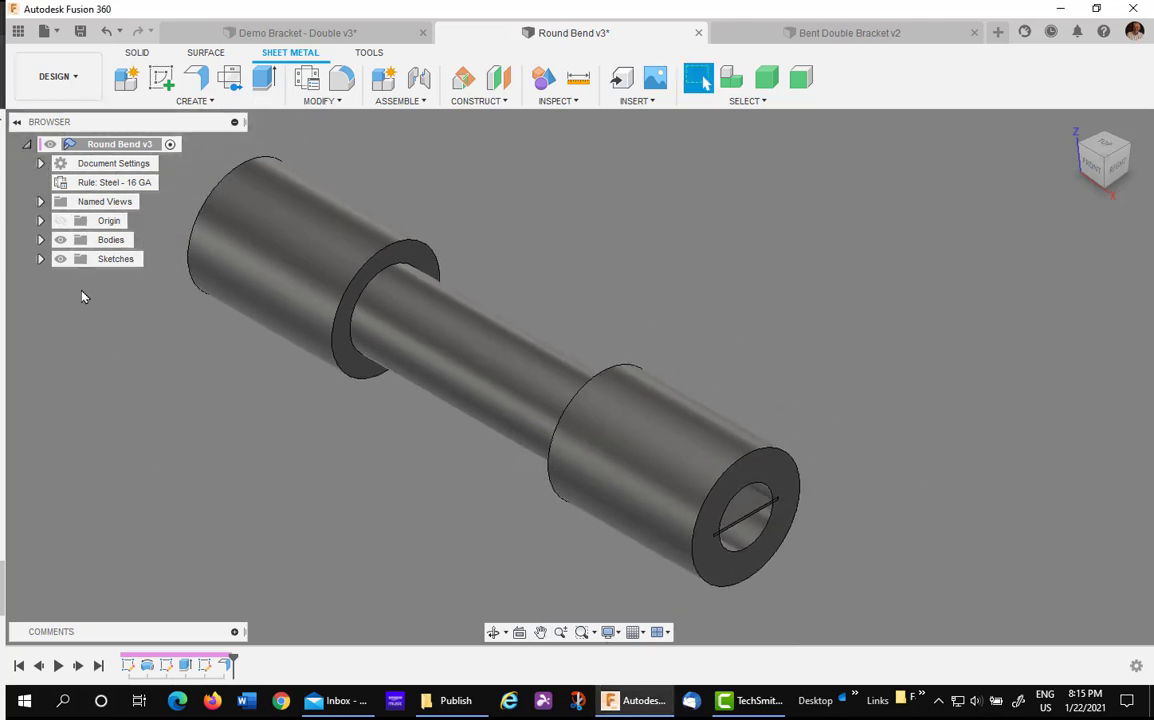
left_click(40, 240)
left_click(74, 259)
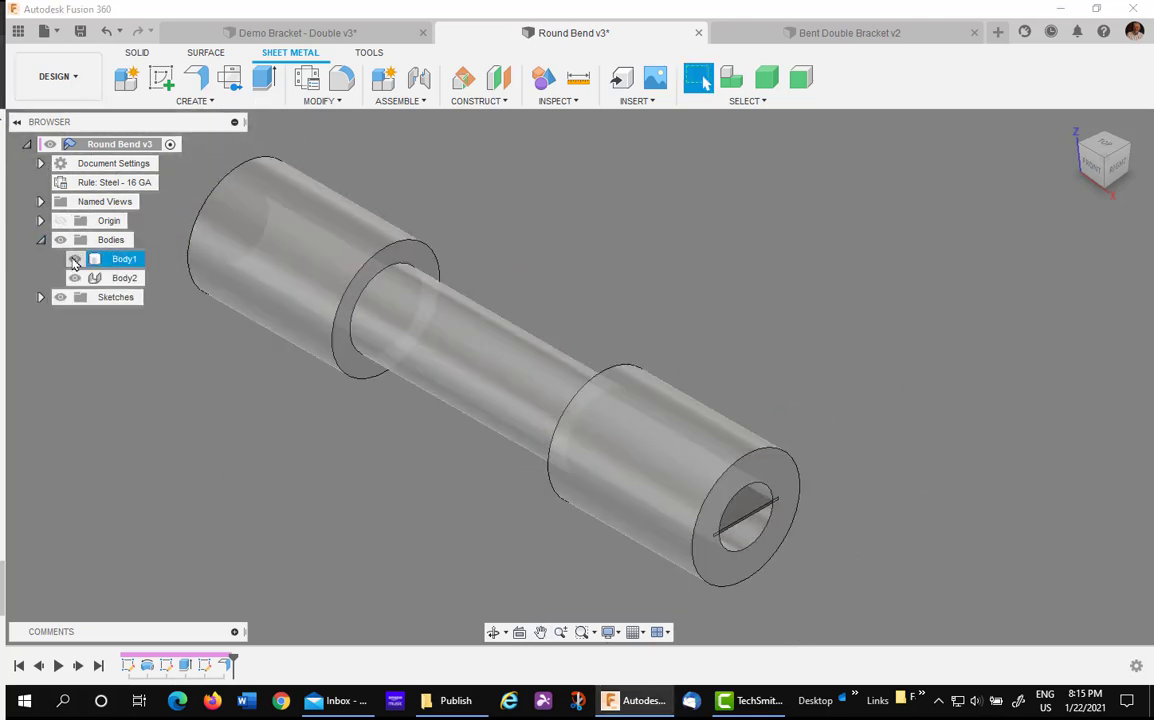
left_click(74, 260)
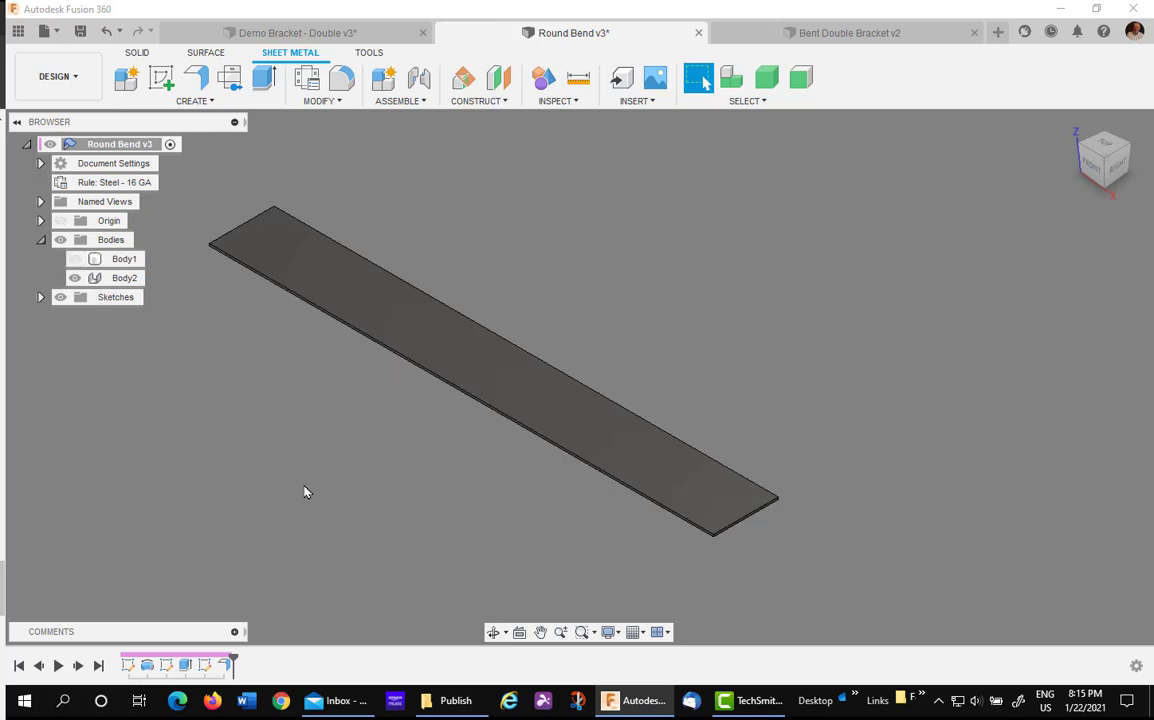
Start a sketch on the plate face and draw a line across its width
left_click(455, 375)
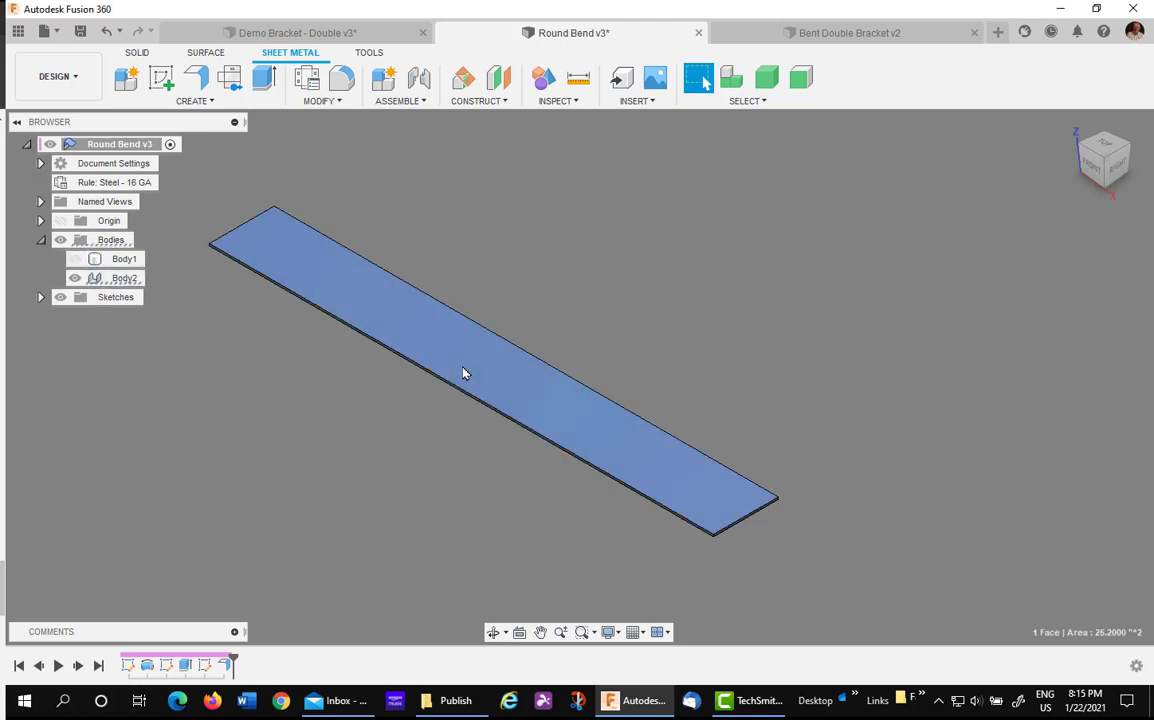
right_click(463, 373)
left_click(446, 449)
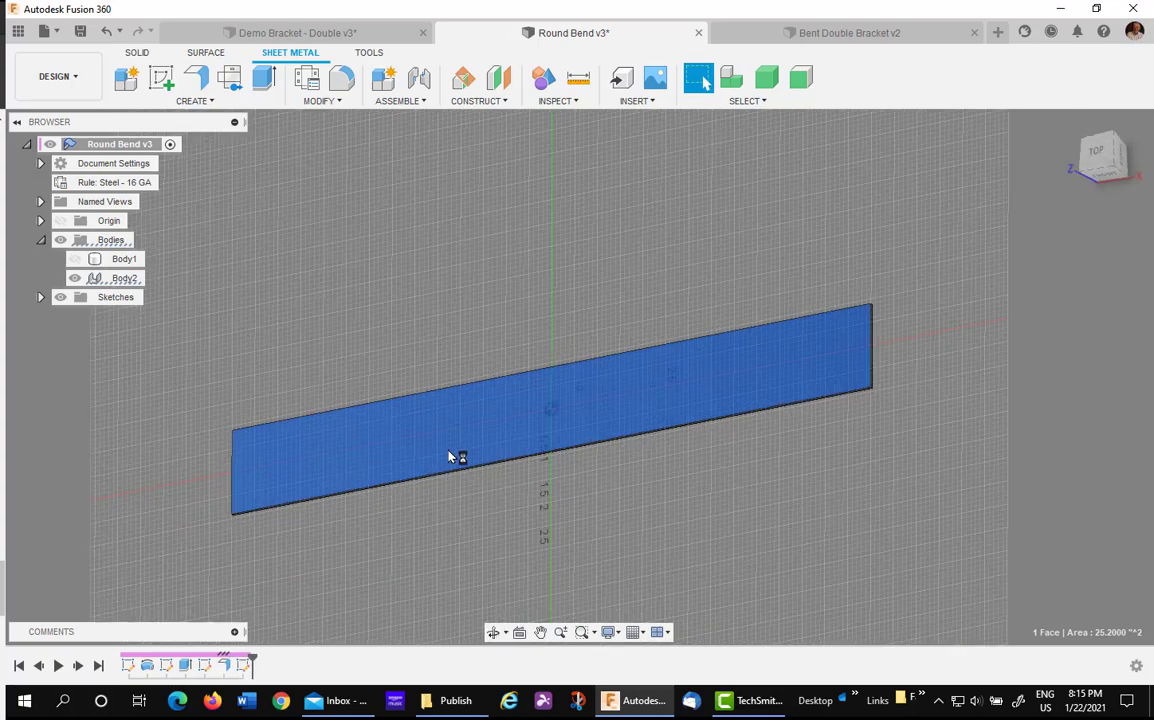
left_click(128, 80)
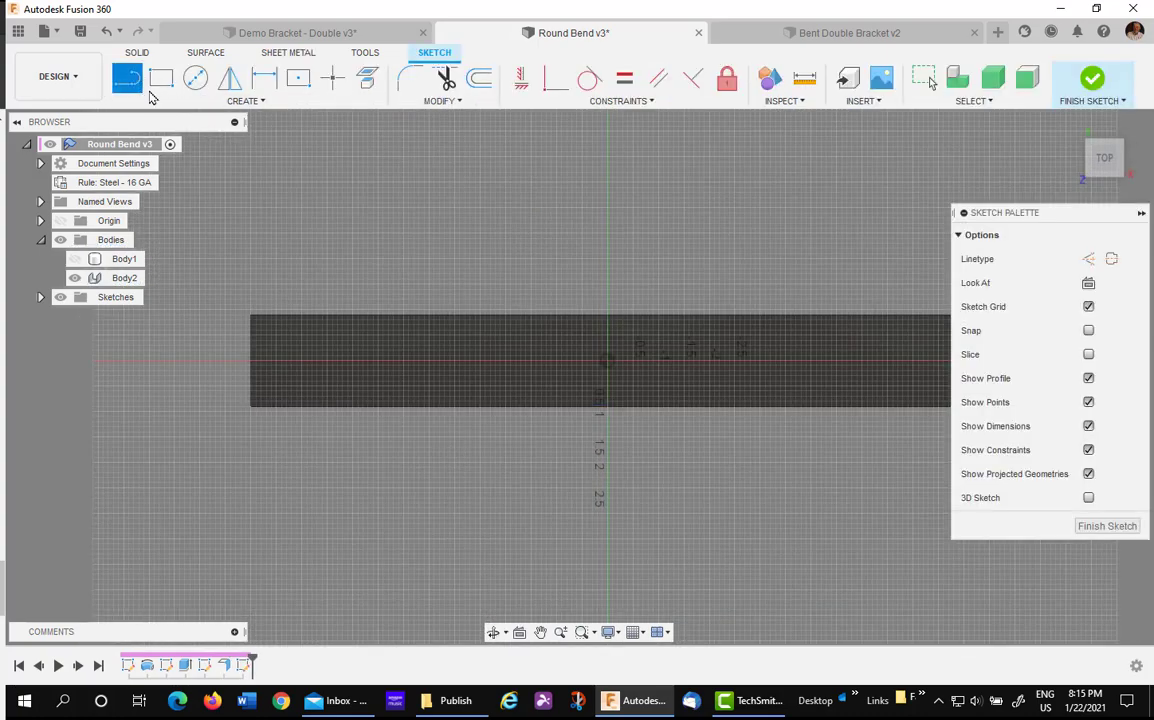
left_click(678, 318)
left_click(680, 406)
key("Escape")
Dimension the line 7.75 inches from the plate's left edge and finish the sketch
left_click(265, 78)
left_click(252, 345)
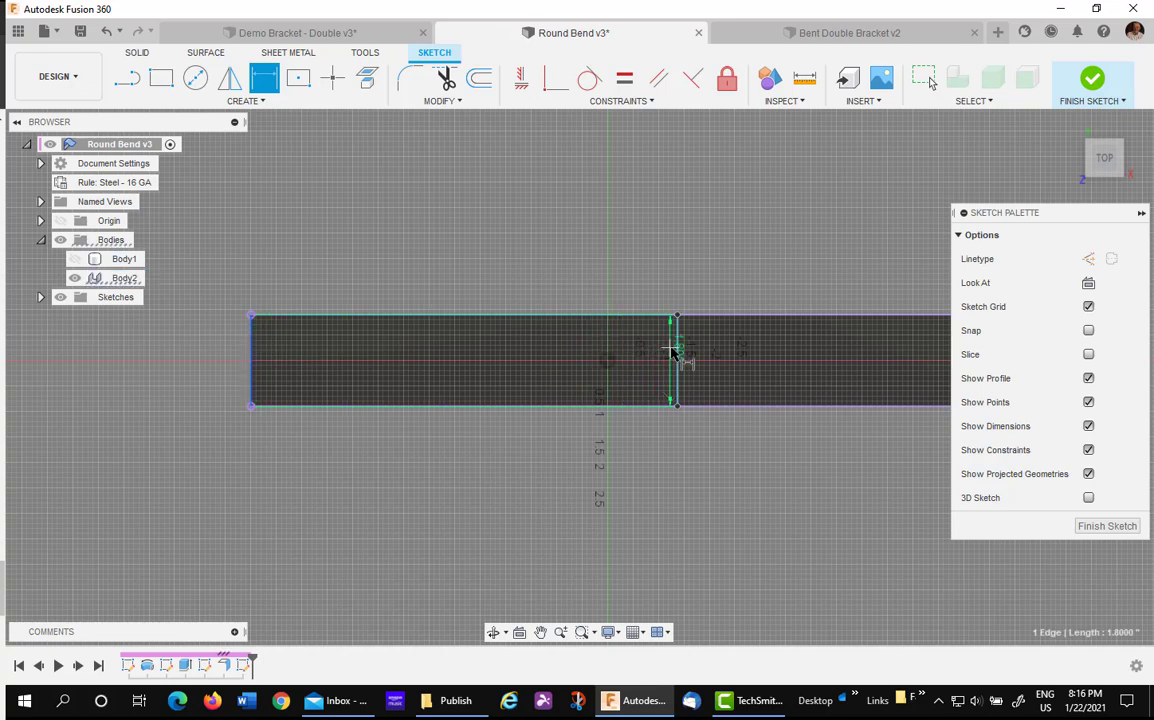
left_click(677, 360)
left_click(489, 258)
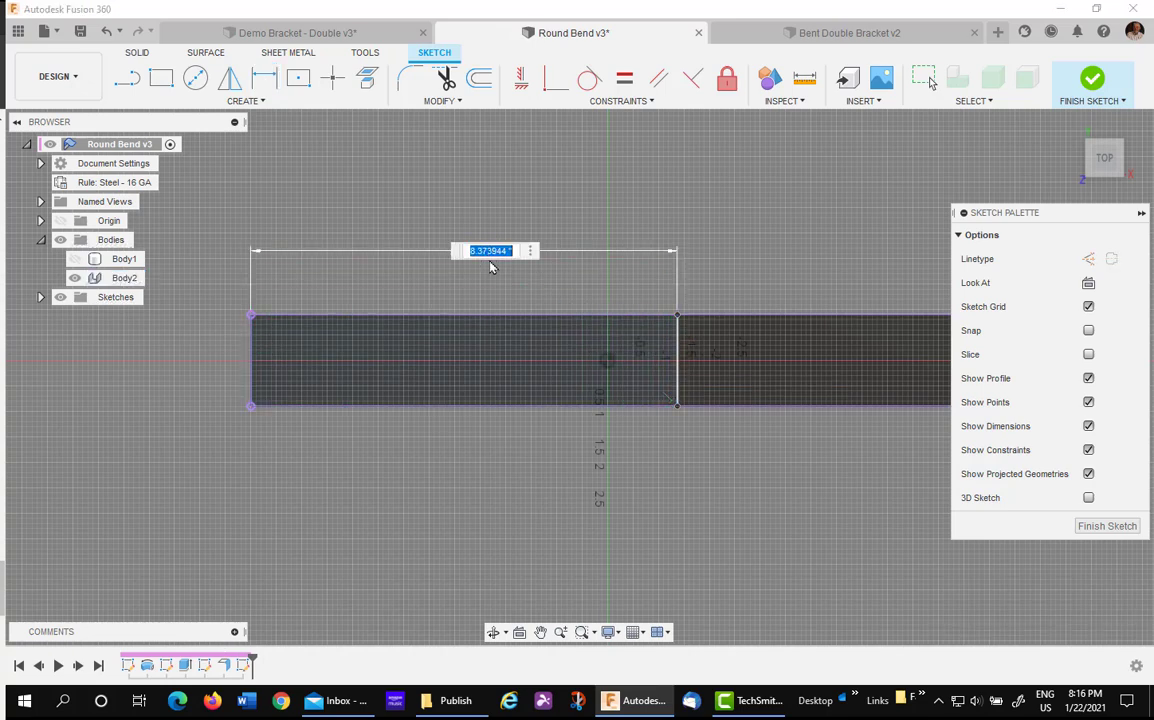
type("7.75")
key("Return")
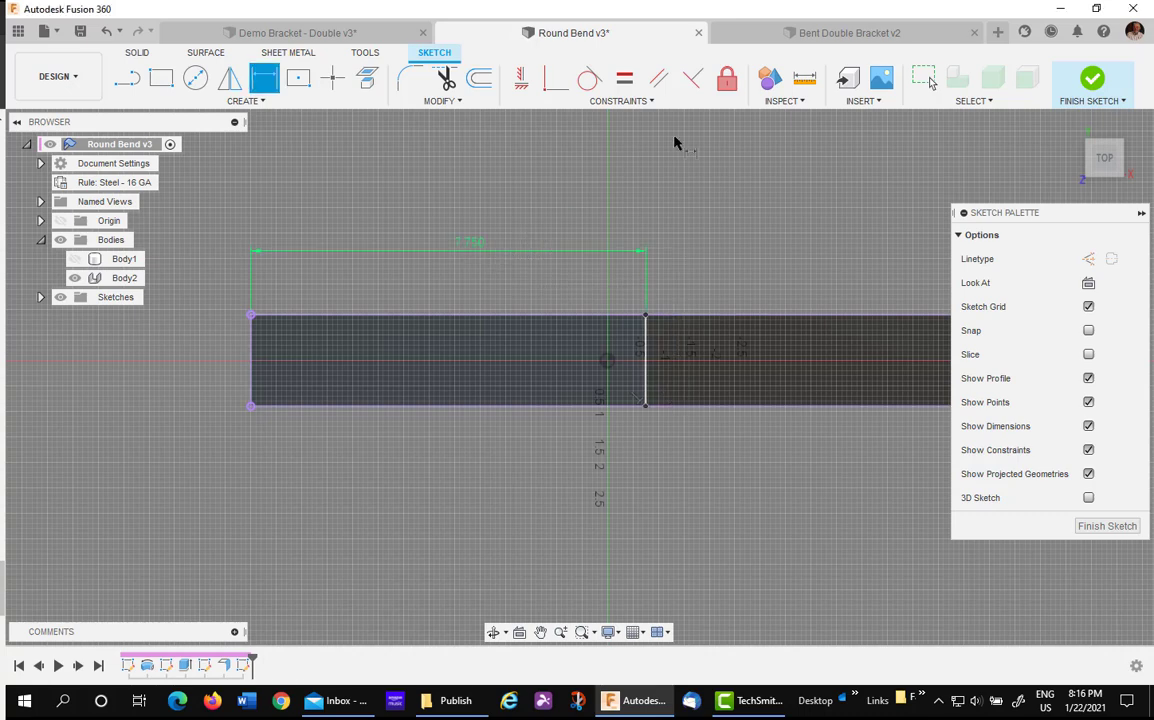
left_click(1094, 86)
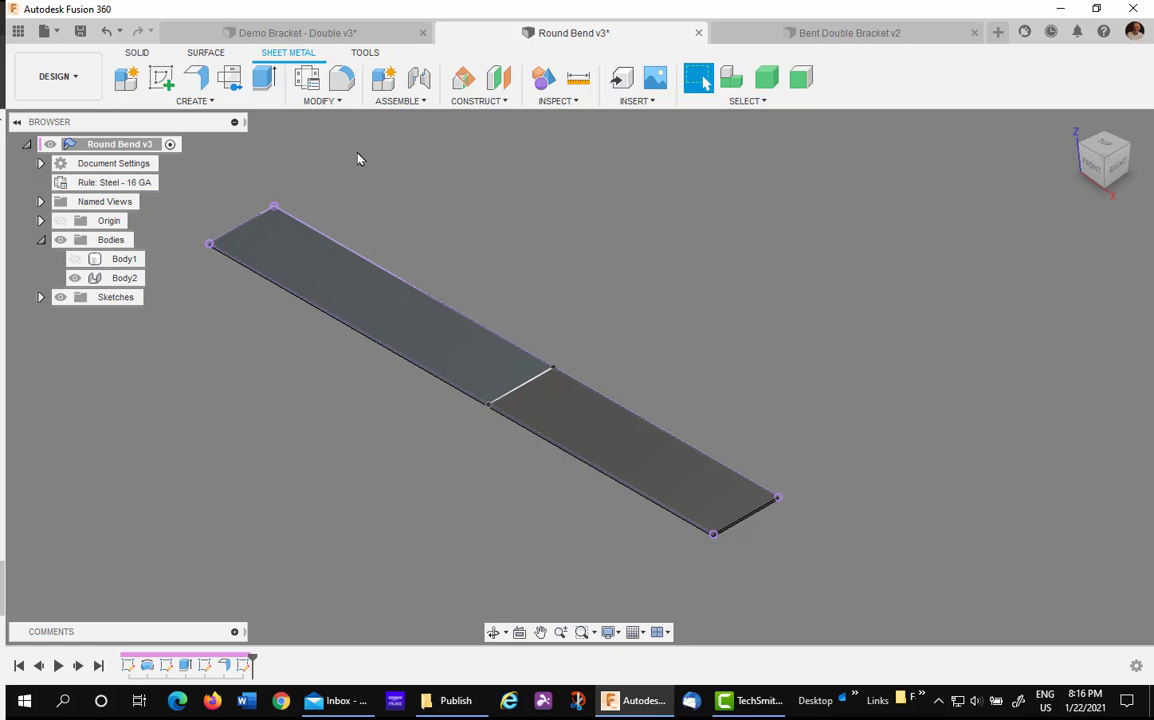
Bend the plate along the sketched line, overriding the bend radius to 1.5
left_click(198, 101)
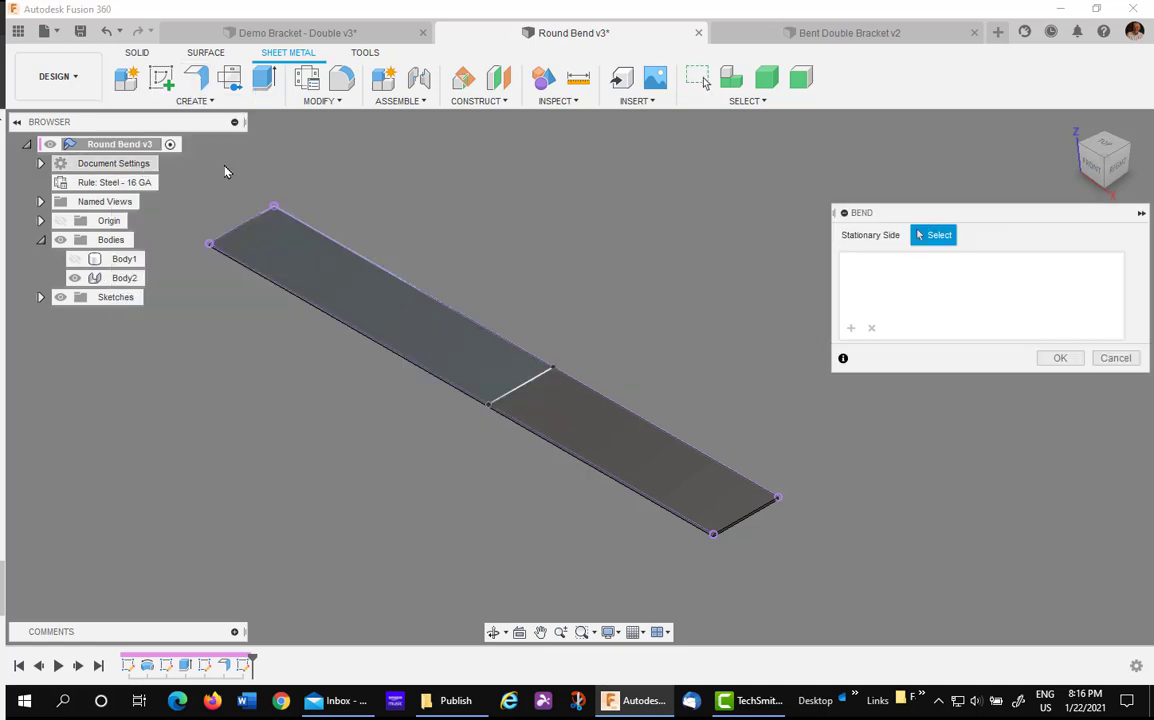
left_click(608, 451)
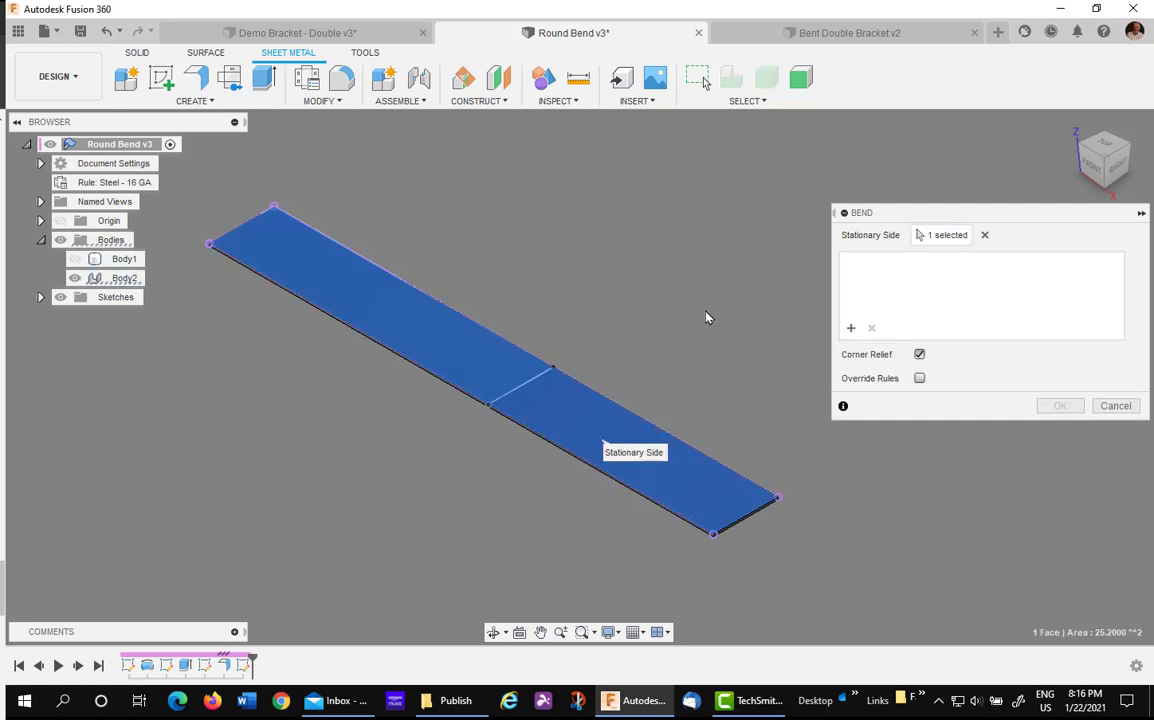
left_click(543, 376)
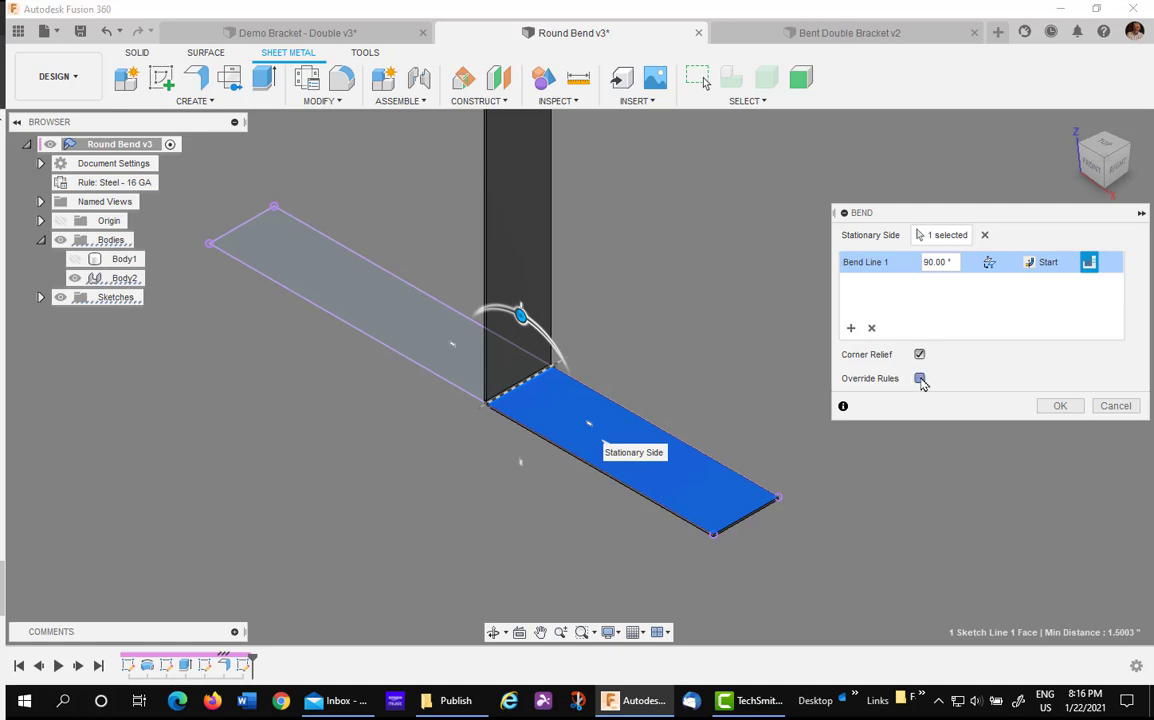
left_click(920, 379)
left_click(857, 403)
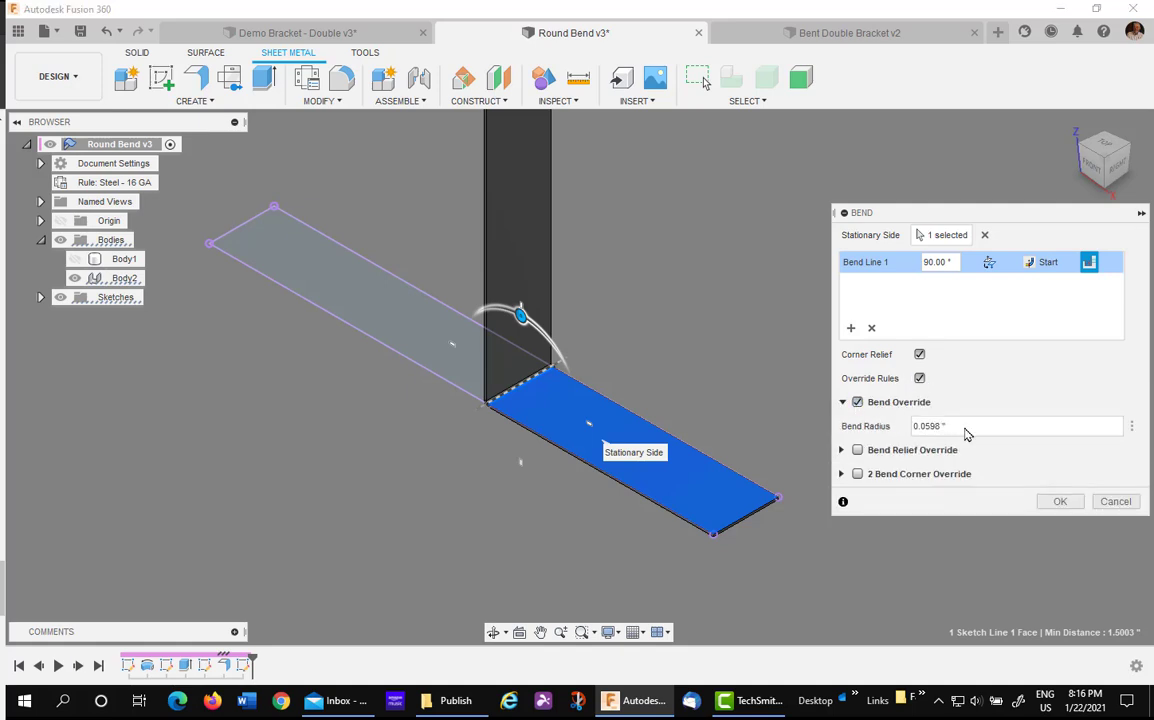
left_click(967, 430)
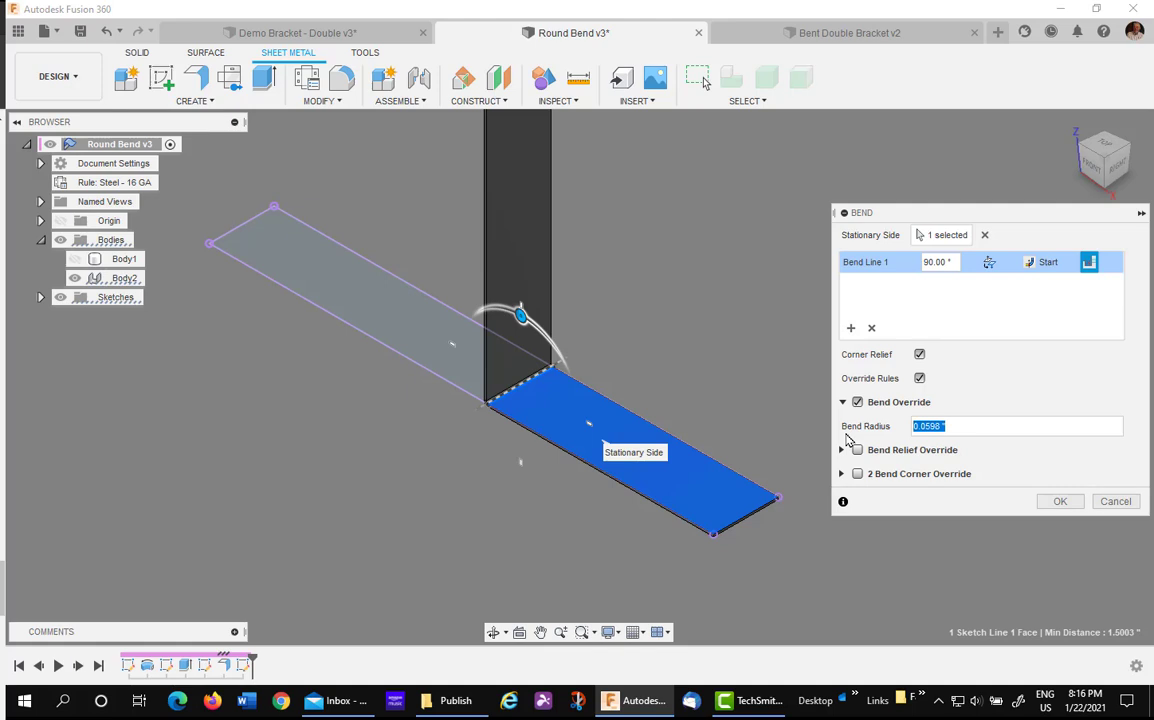
type("1.5")
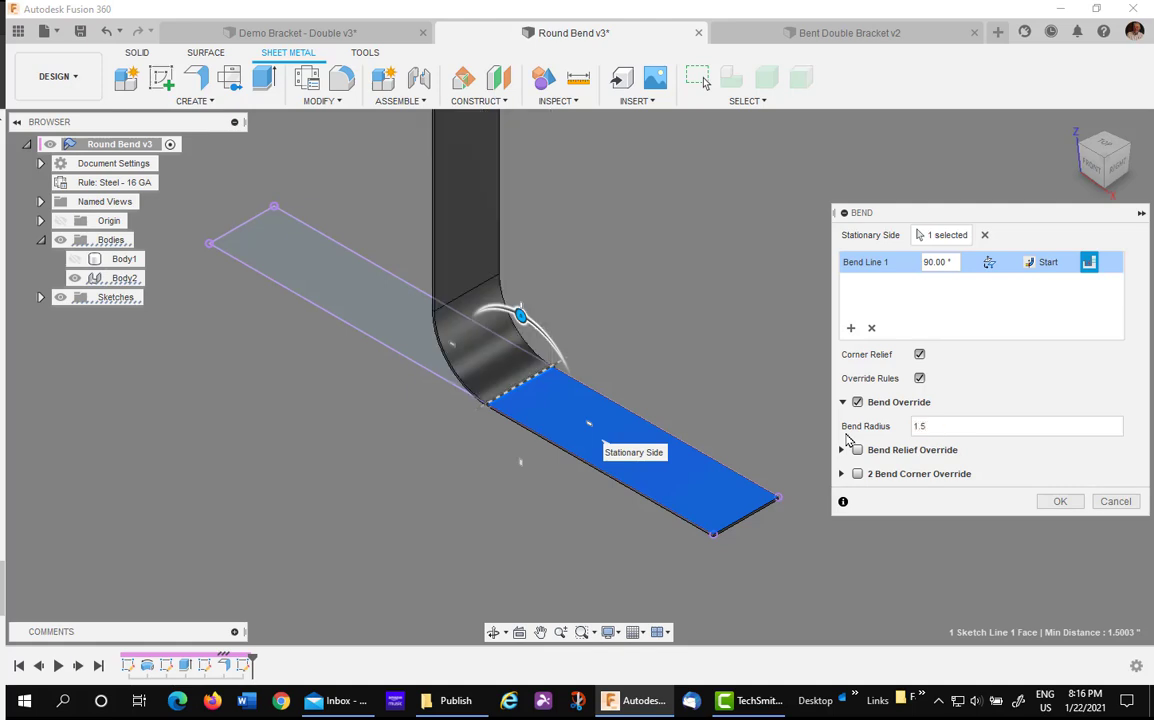
left_click(1060, 501)
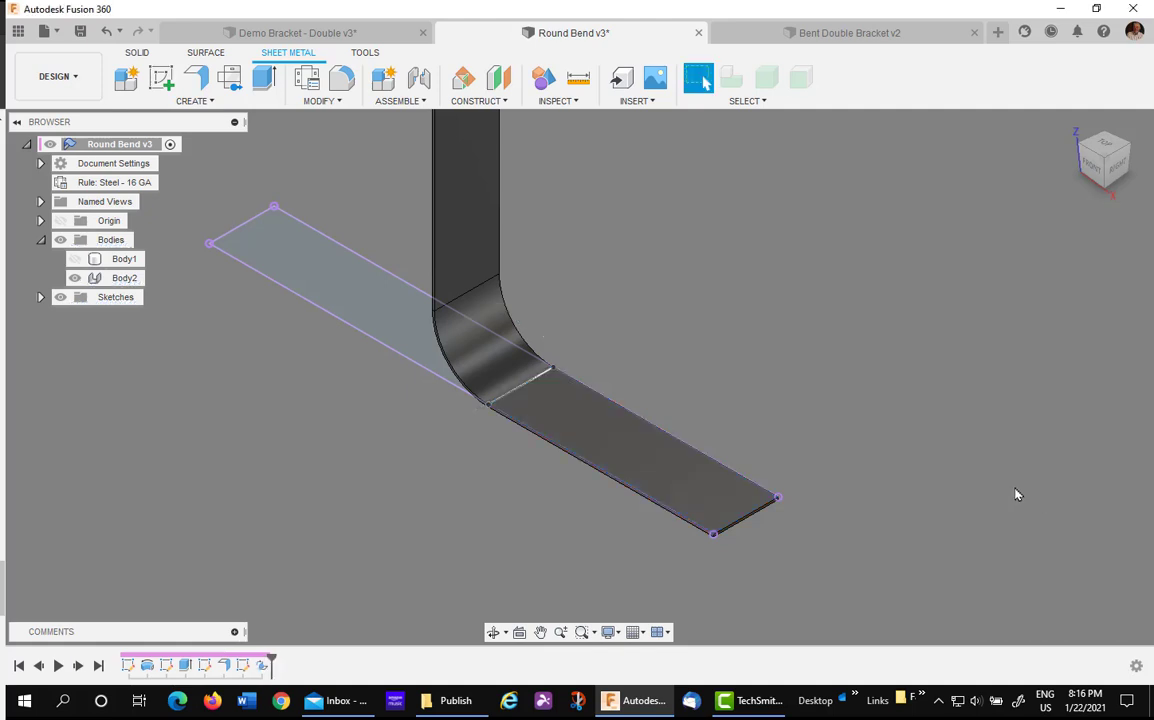
Show Body1 again and unfold the strip's bend so it lies flat along the axis
left_click(76, 259)
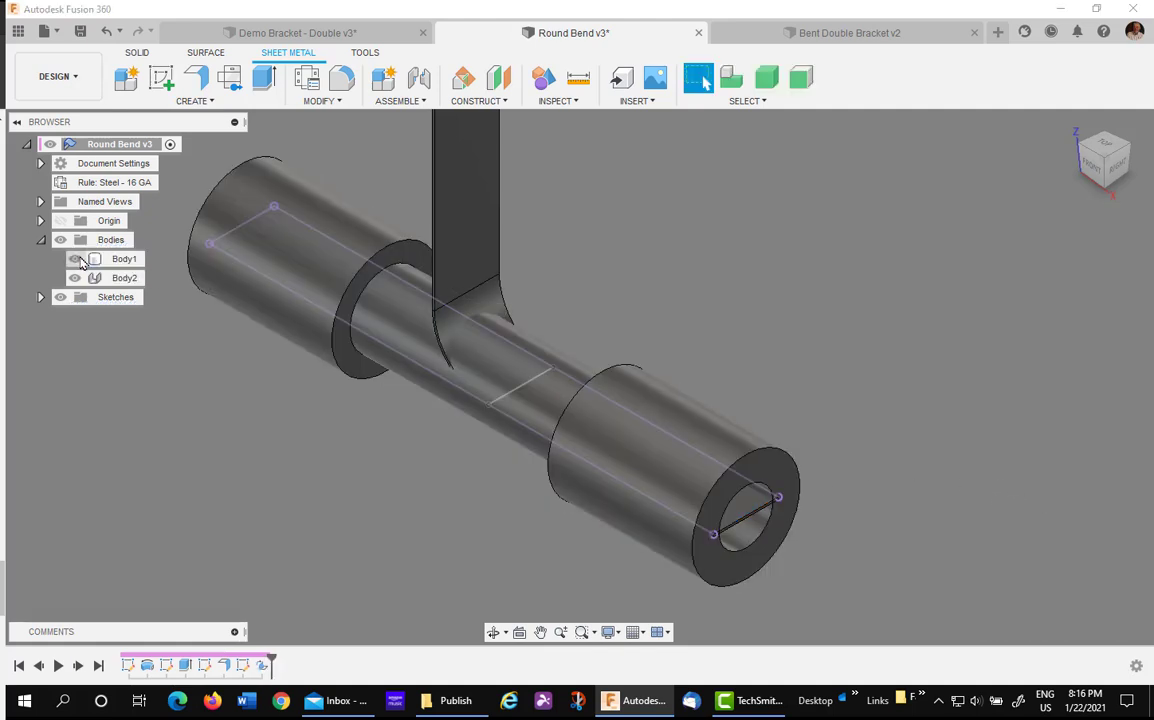
left_click(321, 102)
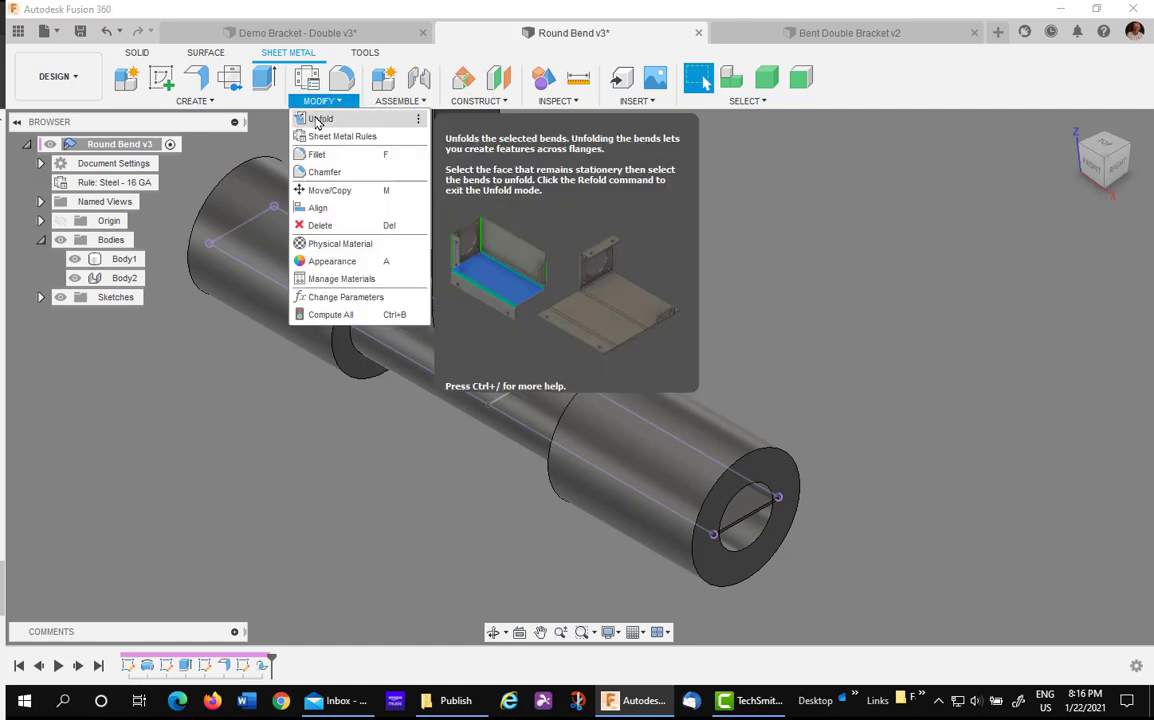
left_click(318, 121)
left_click(538, 375)
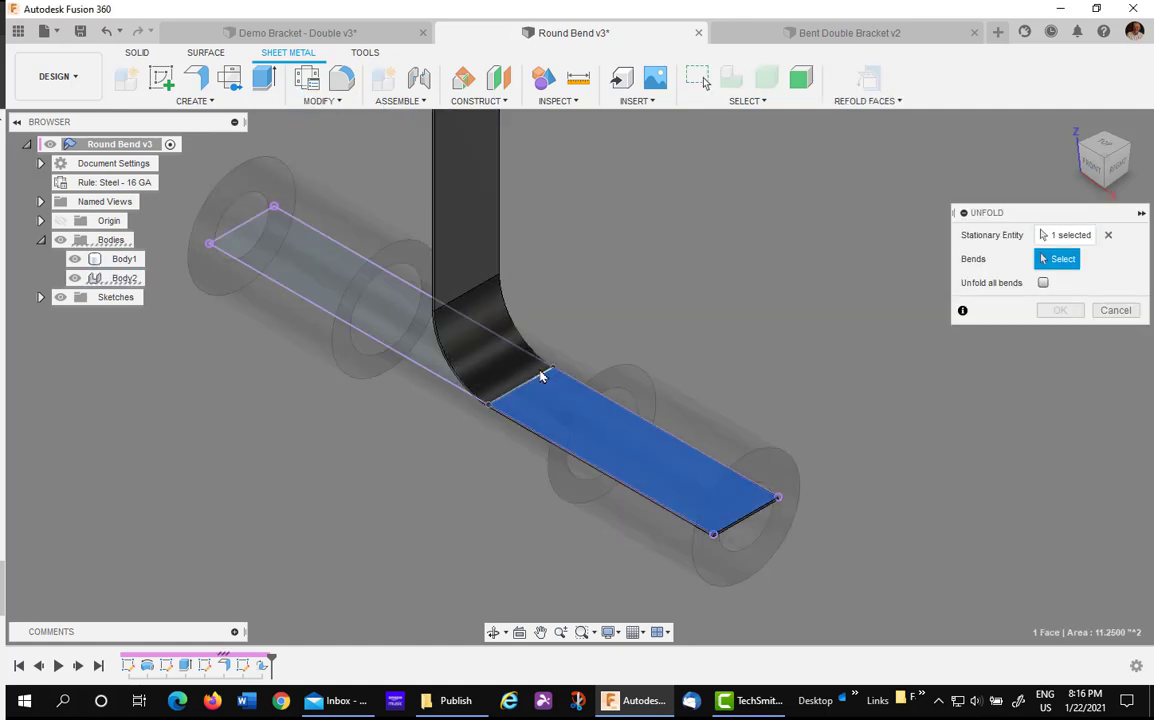
left_click(497, 323)
left_click(1059, 310)
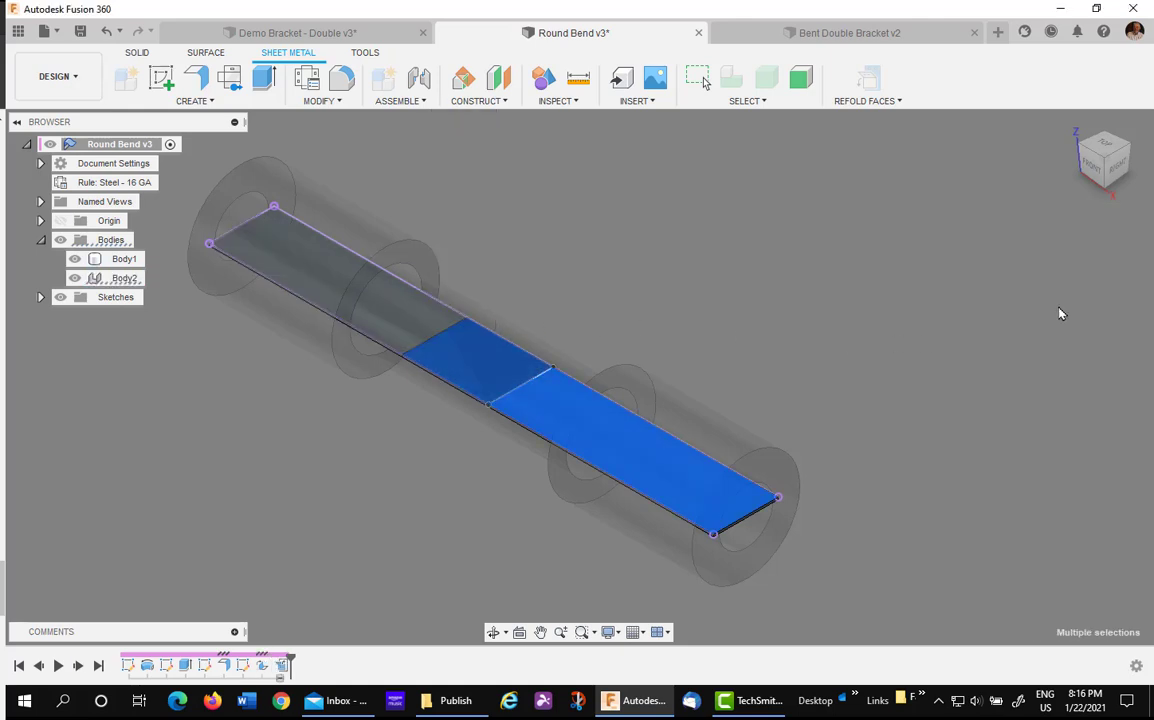
left_click(40, 297)
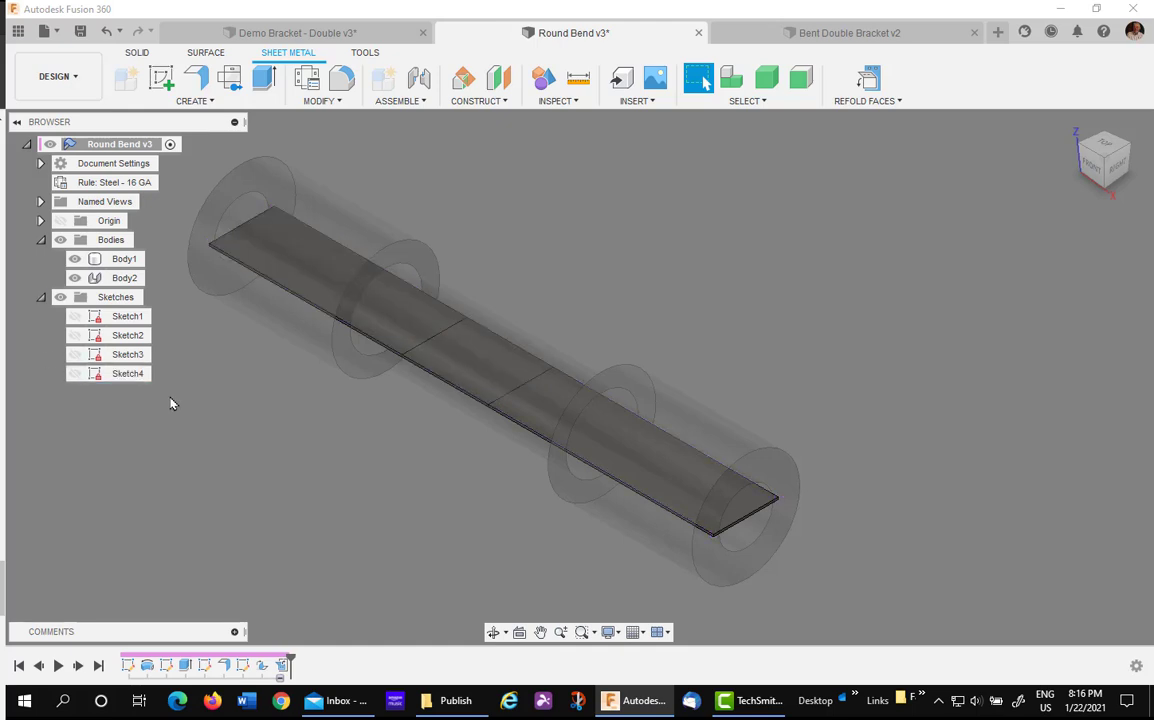
Combine with Join, using the flat strip as target and tube Body1 as tool
left_click(138, 55)
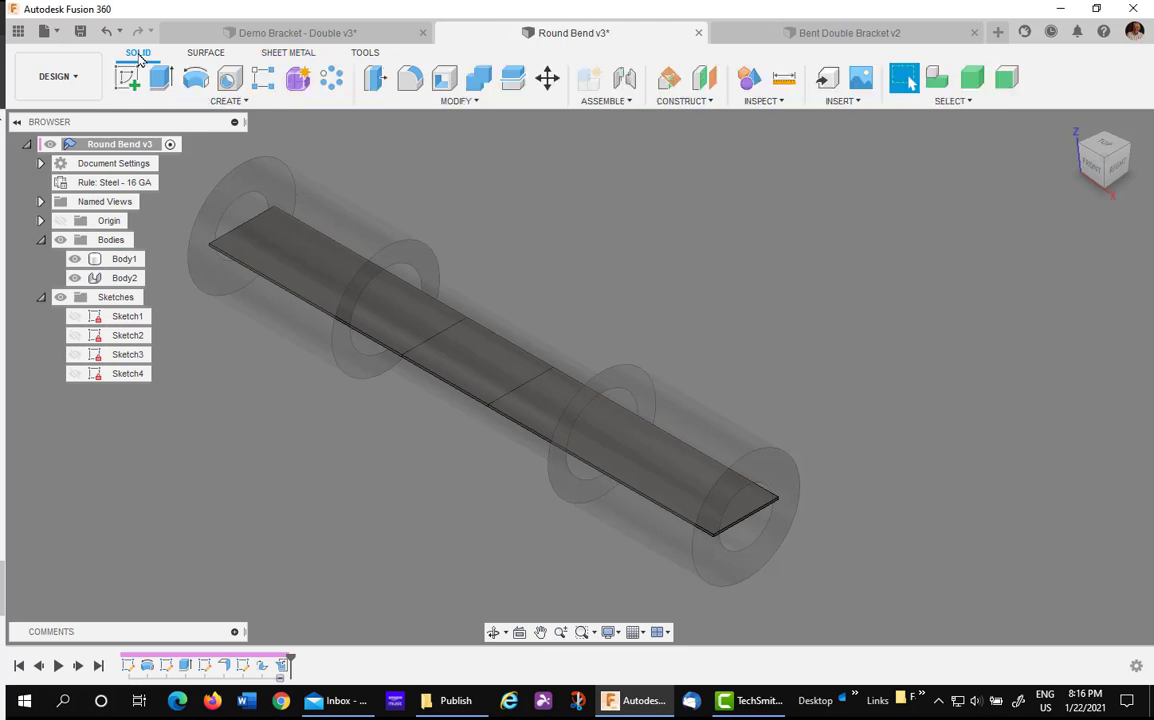
left_click(479, 83)
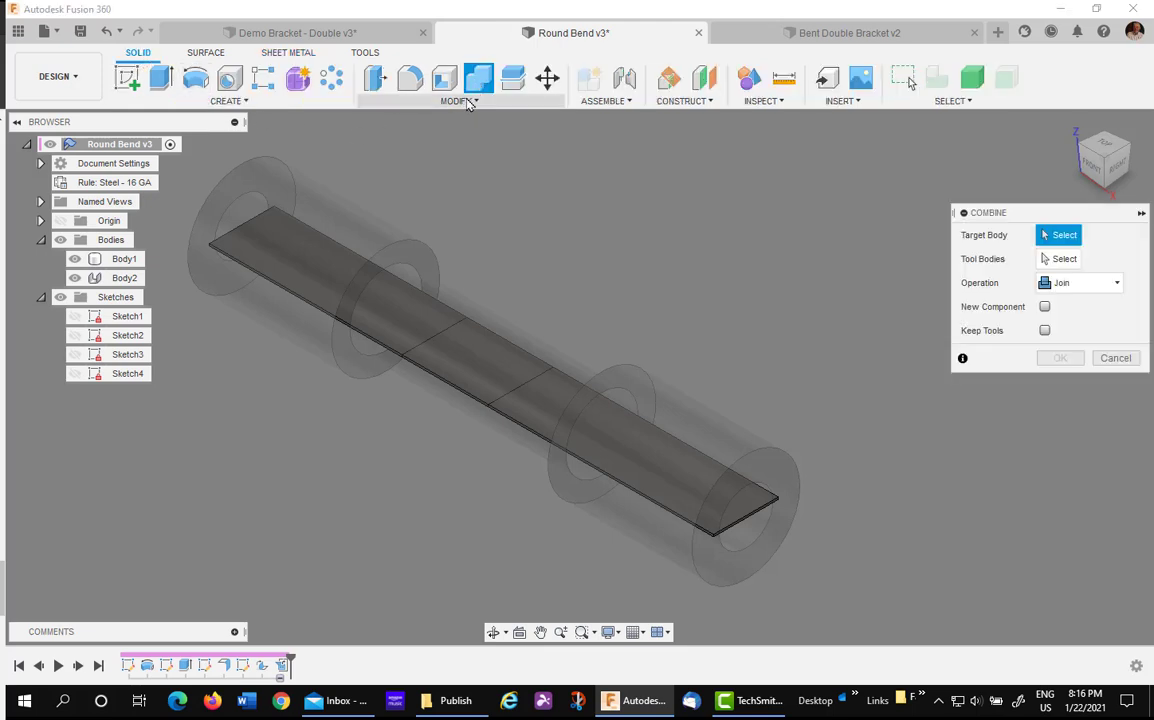
left_click(458, 101)
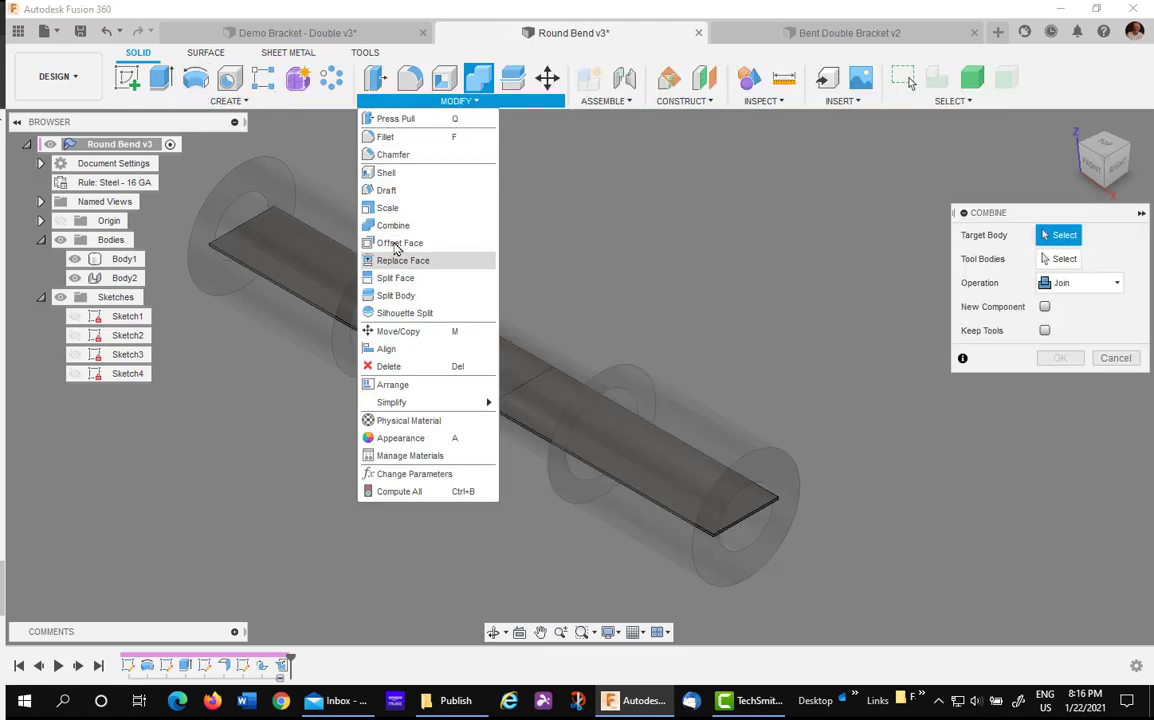
left_click(608, 175)
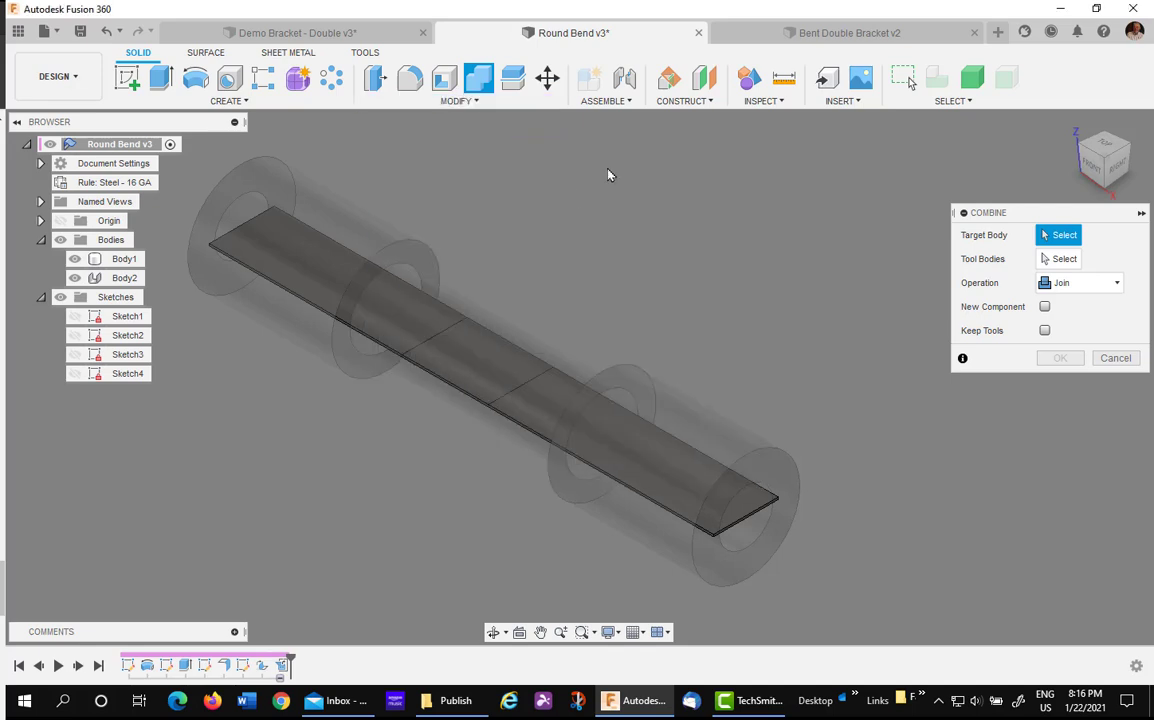
left_click(746, 508)
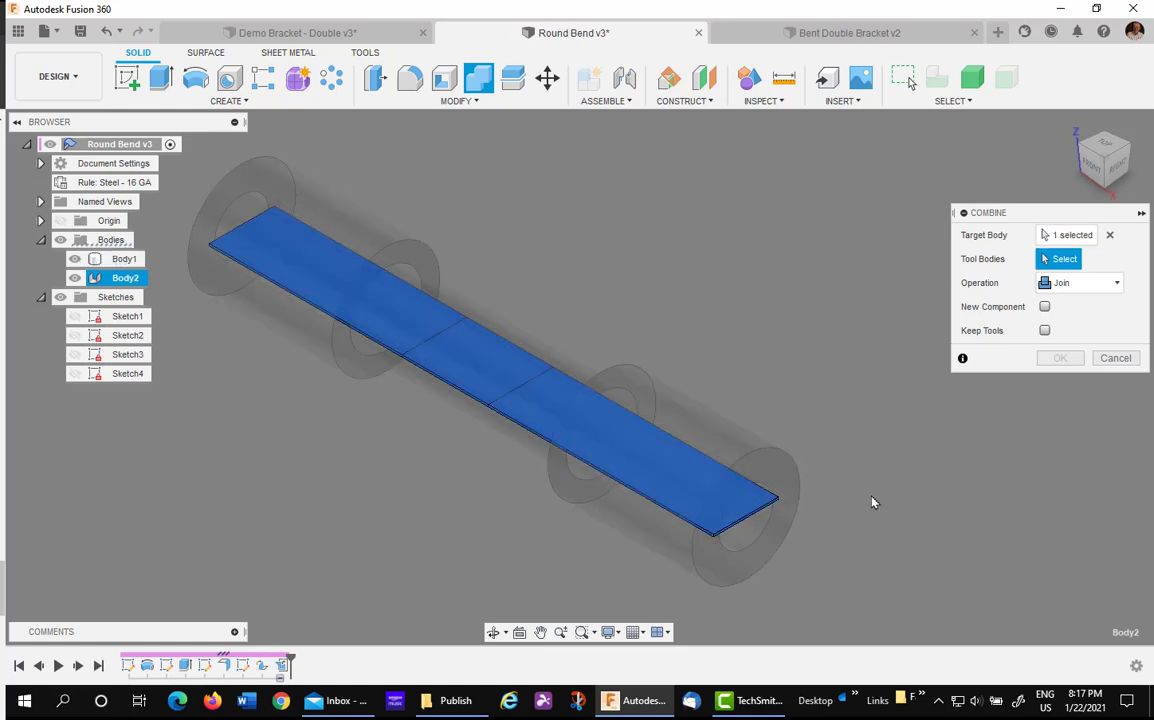
left_click(783, 468)
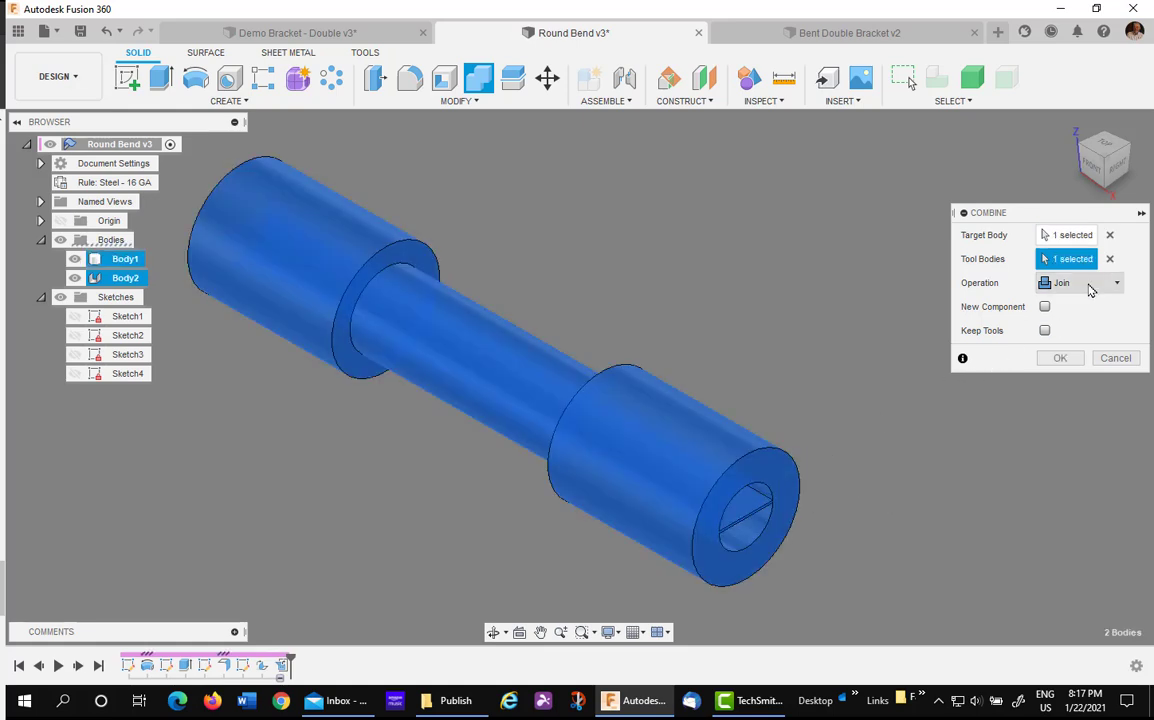
left_click(1060, 358)
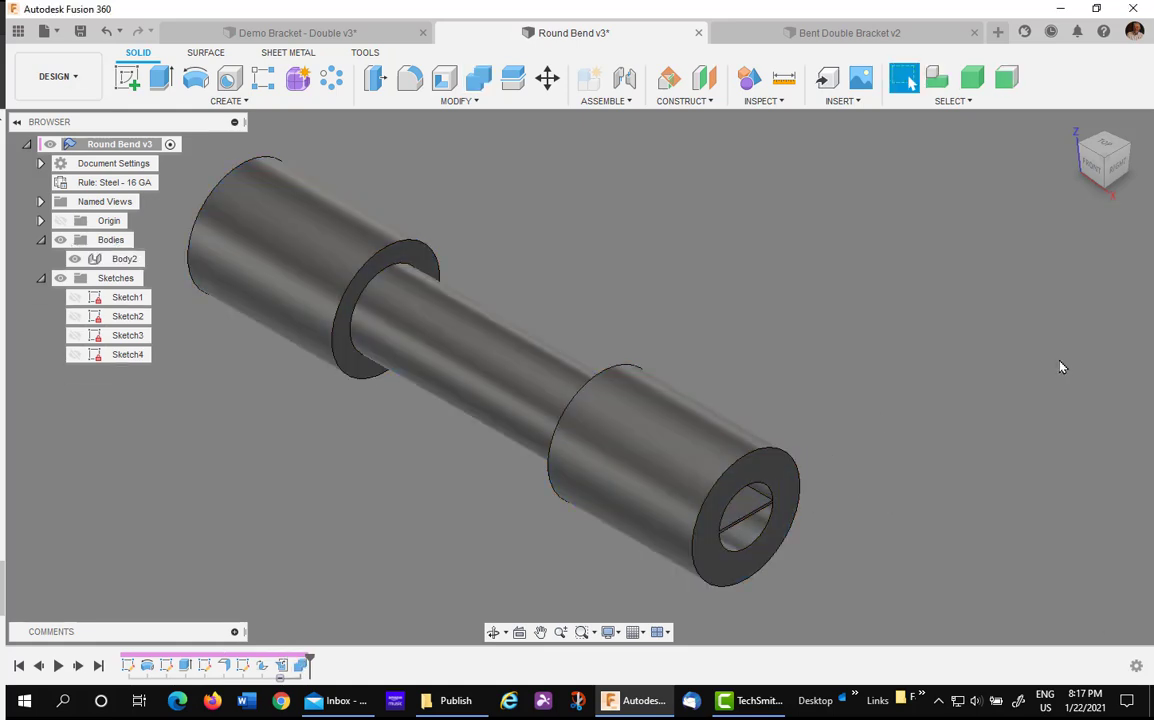
left_click(290, 53)
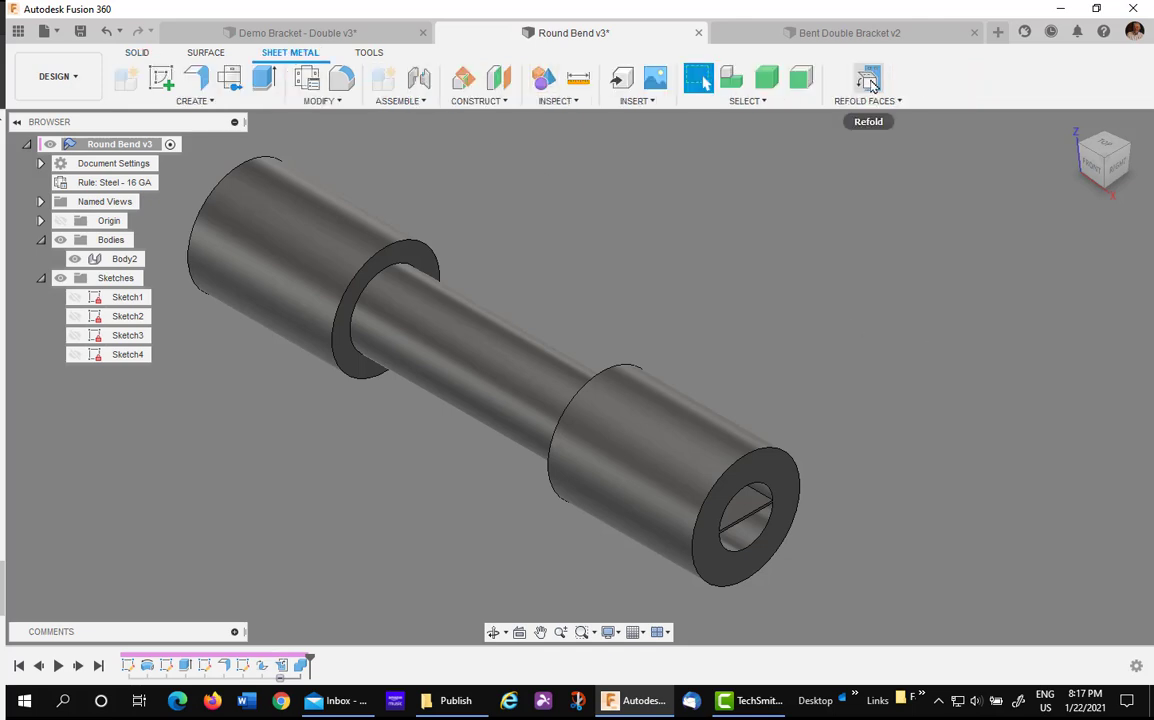
Refold the flattened faces so the merged Body2 tube bends into a 90° elbow
left_click(790, 79)
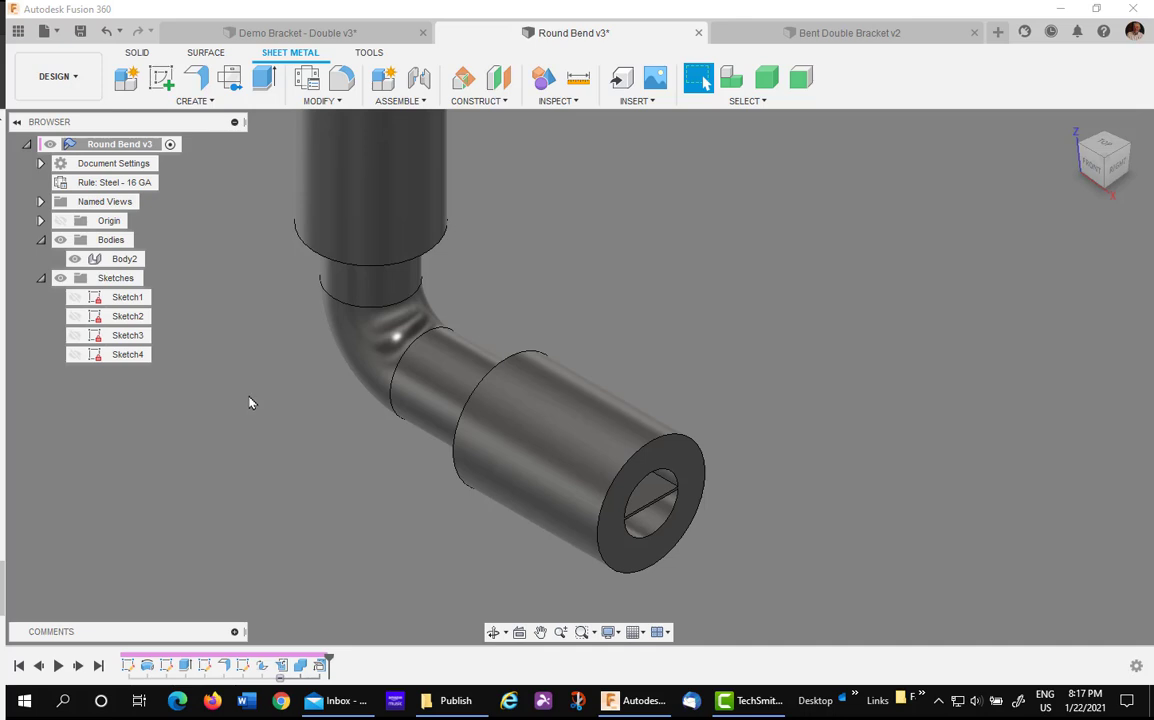
scroll(670, 458, "up", 5)
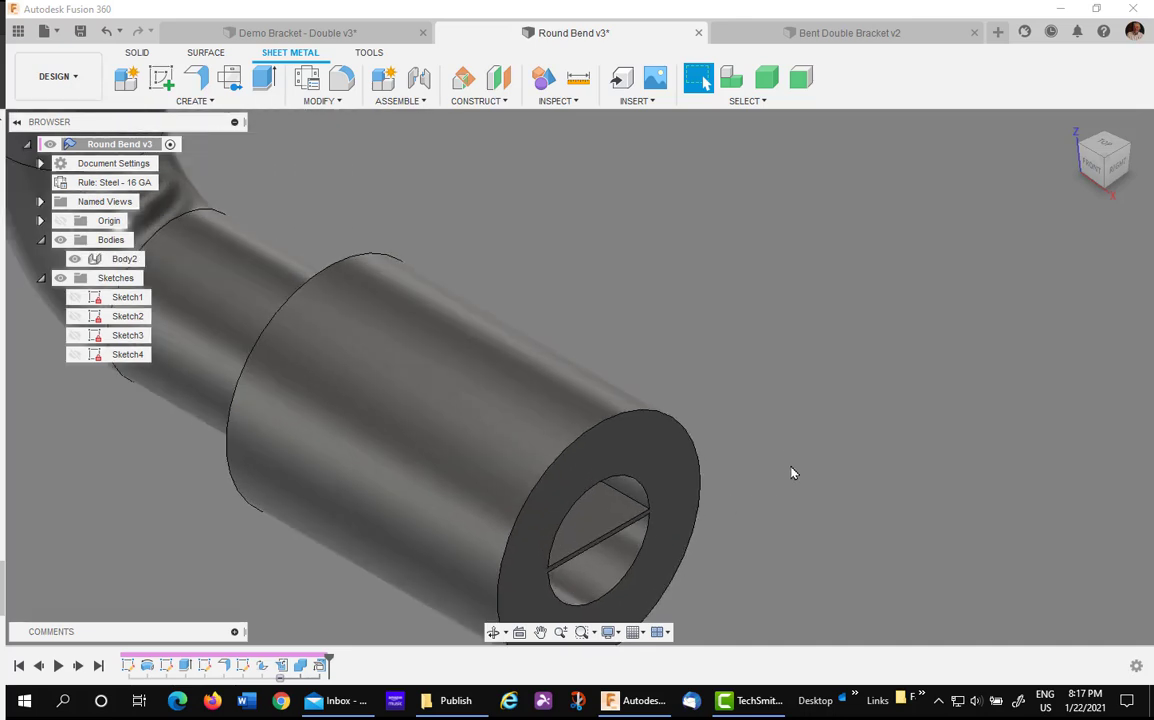
middle_click_drag(794, 468, 788, 354)
key("Escape")
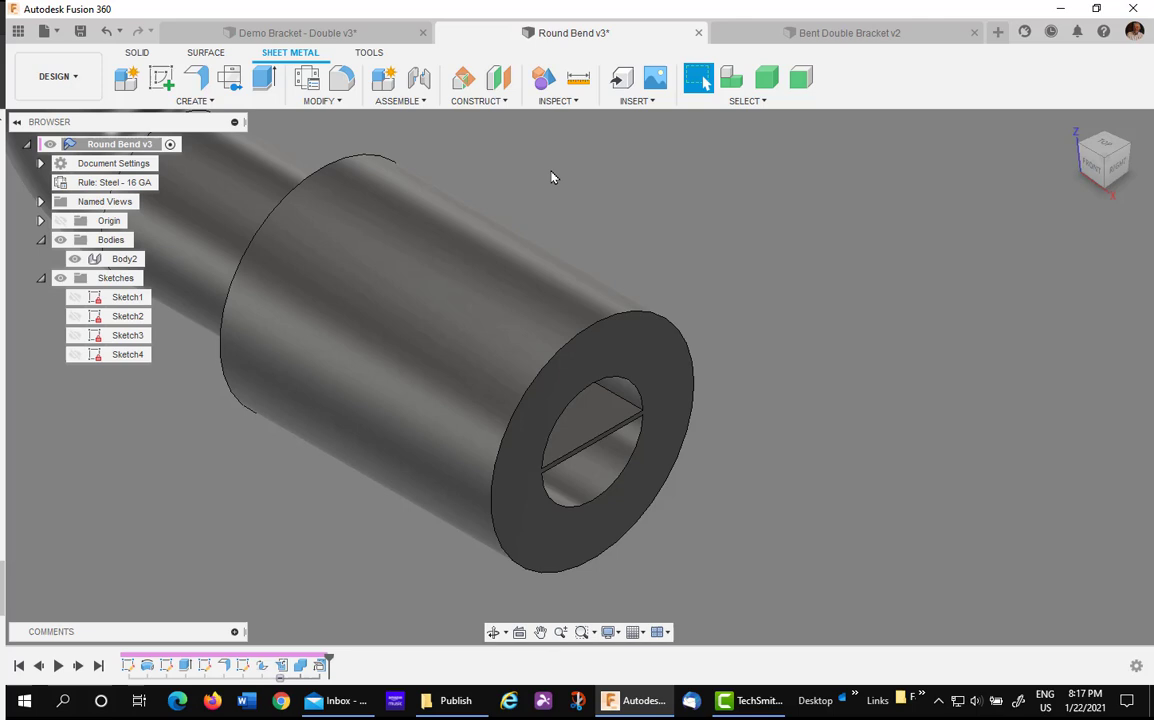
Start the Delete command and check the selection filter settings
left_click(320, 102)
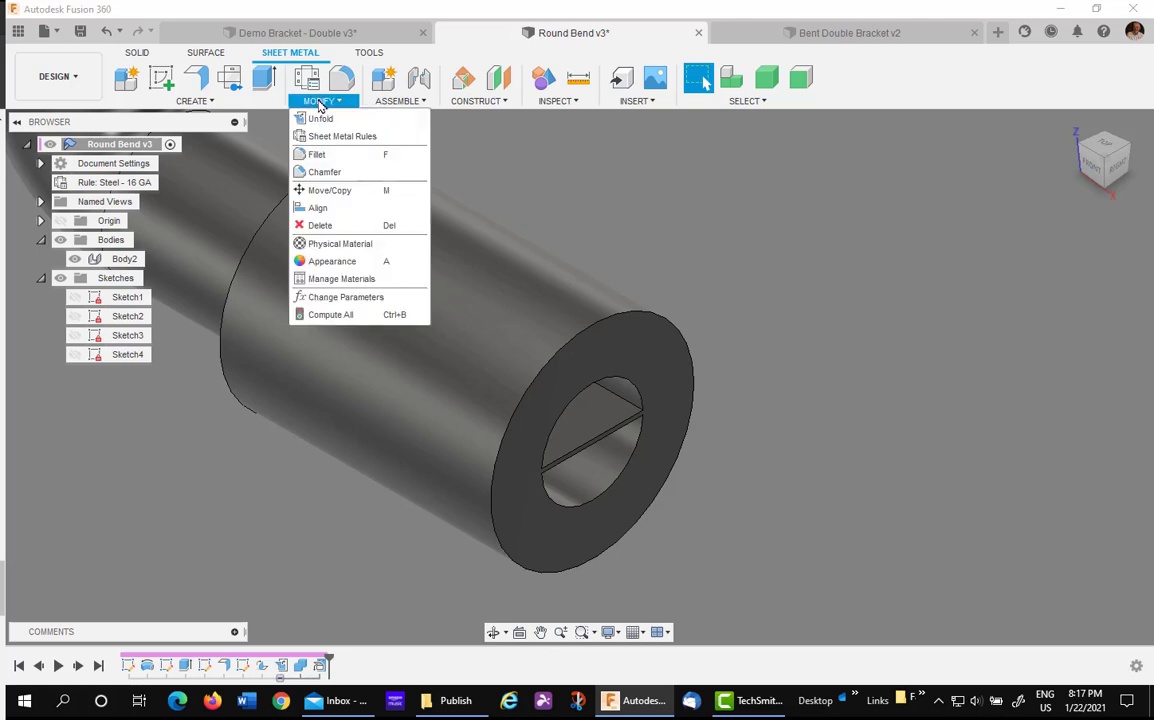
left_click(320, 226)
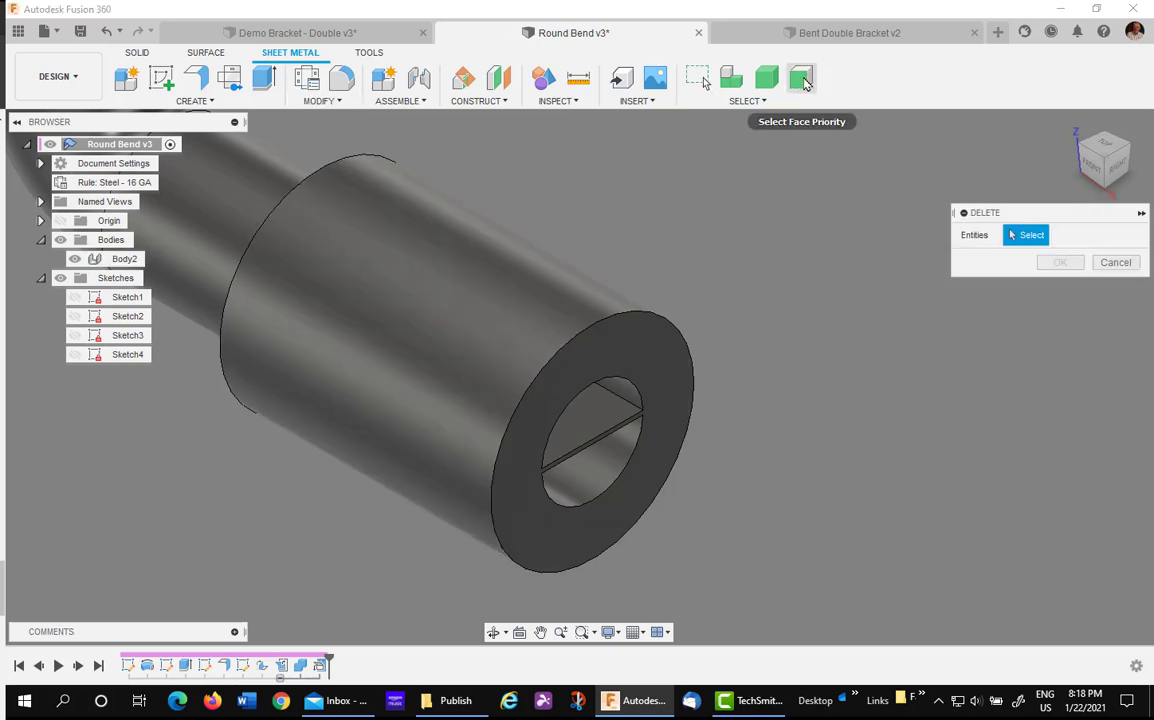
left_click(750, 101)
mouse_move(745, 229)
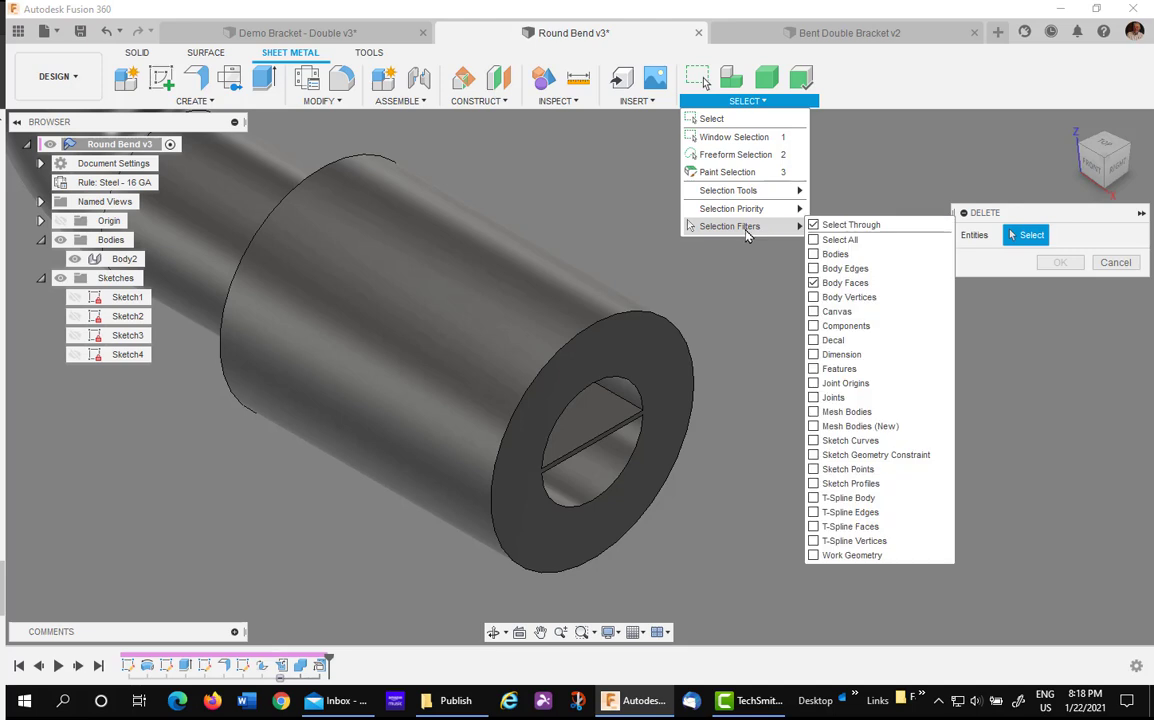
left_click(1020, 344)
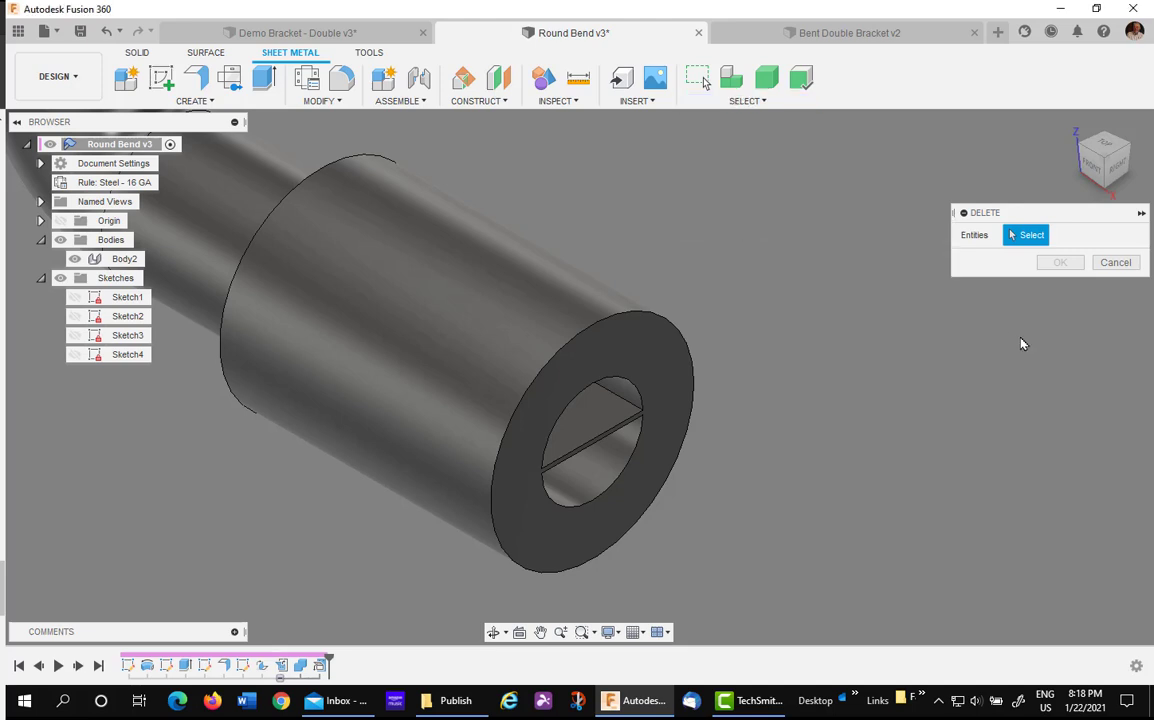
scroll(842, 435, "up", 2)
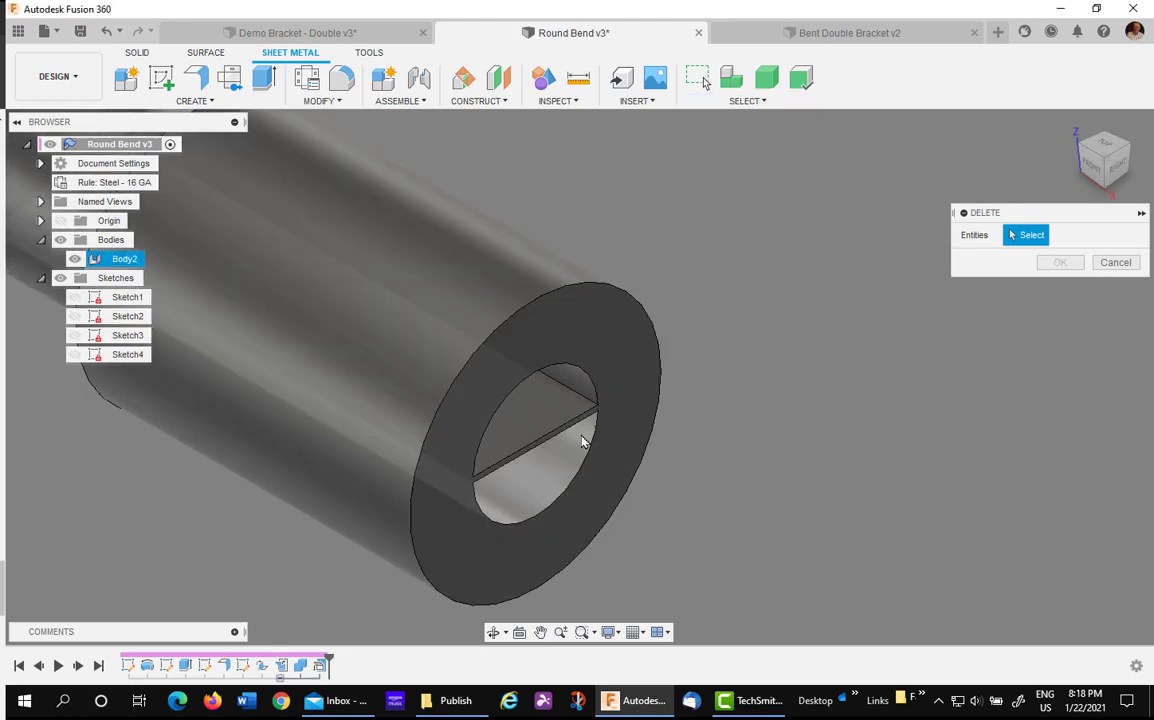
Select the six leftover flange faces in the bore and around the bend, and delete them
left_click(533, 414)
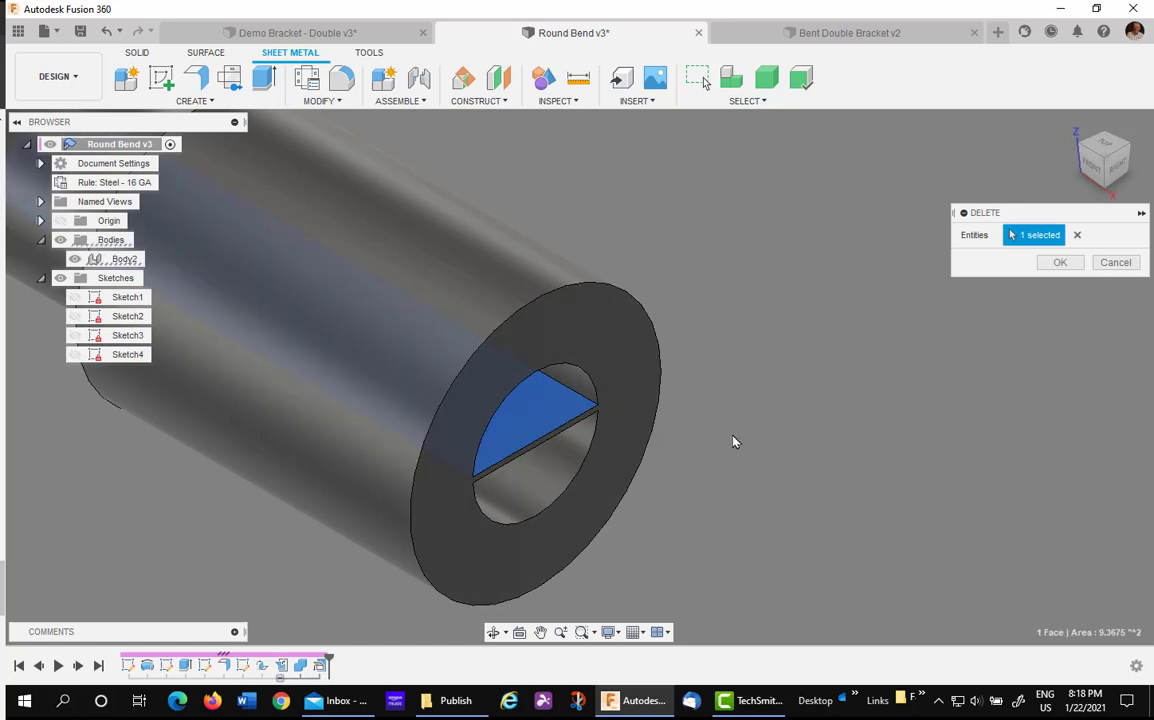
middle_click_drag(685, 458, 560, 378, "shift")
left_click(489, 381)
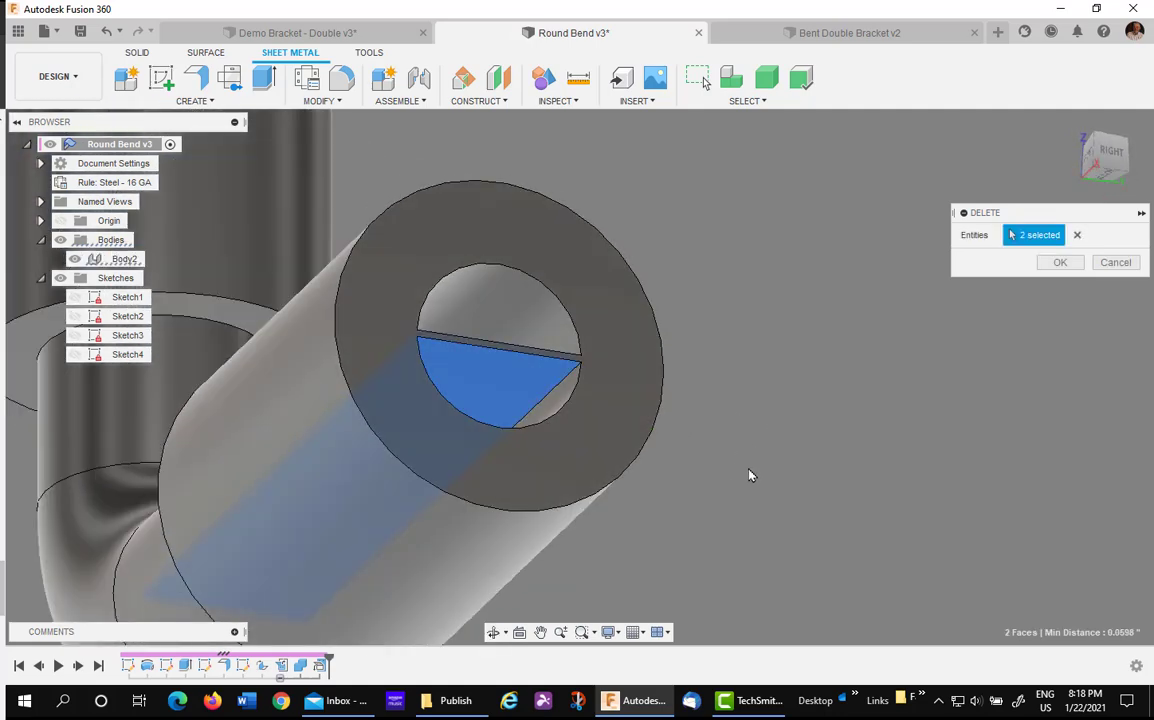
mouse_move(708, 461)
middle_mouse_down("shift")
mouse_move(690, 433)
mouse_move(690, 456)
middle_mouse_up("shift")
left_click(536, 325)
middle_click_drag(726, 296, 786, 451, "shift")
left_click(572, 288)
middle_click_drag(623, 260, 752, 330, "shift")
middle_click_drag(768, 281, 731, 524, "shift")
left_click(593, 437)
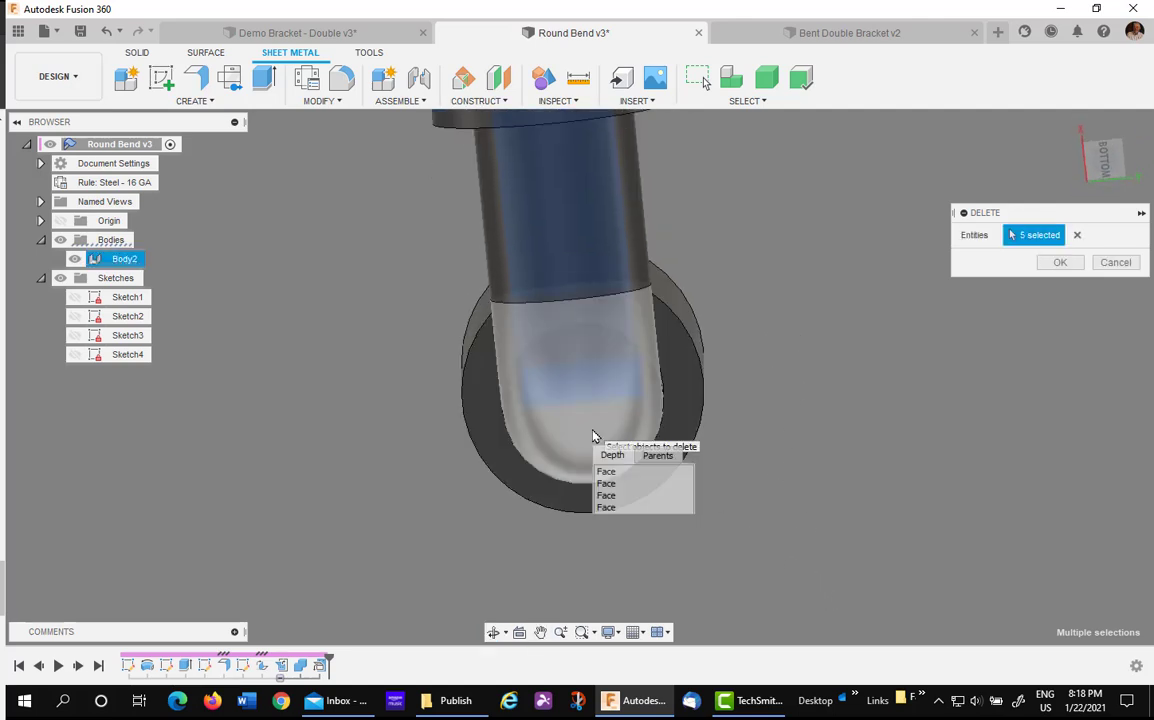
left_click(612, 495)
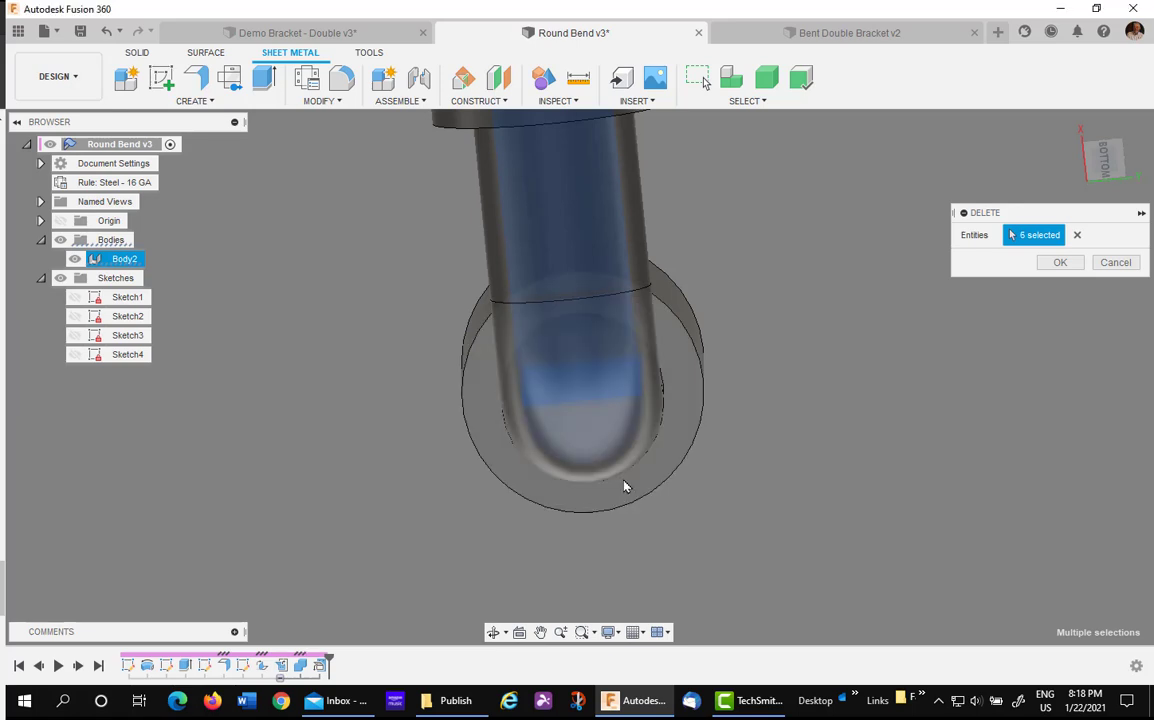
middle_click_drag(757, 412, 817, 435, "shift")
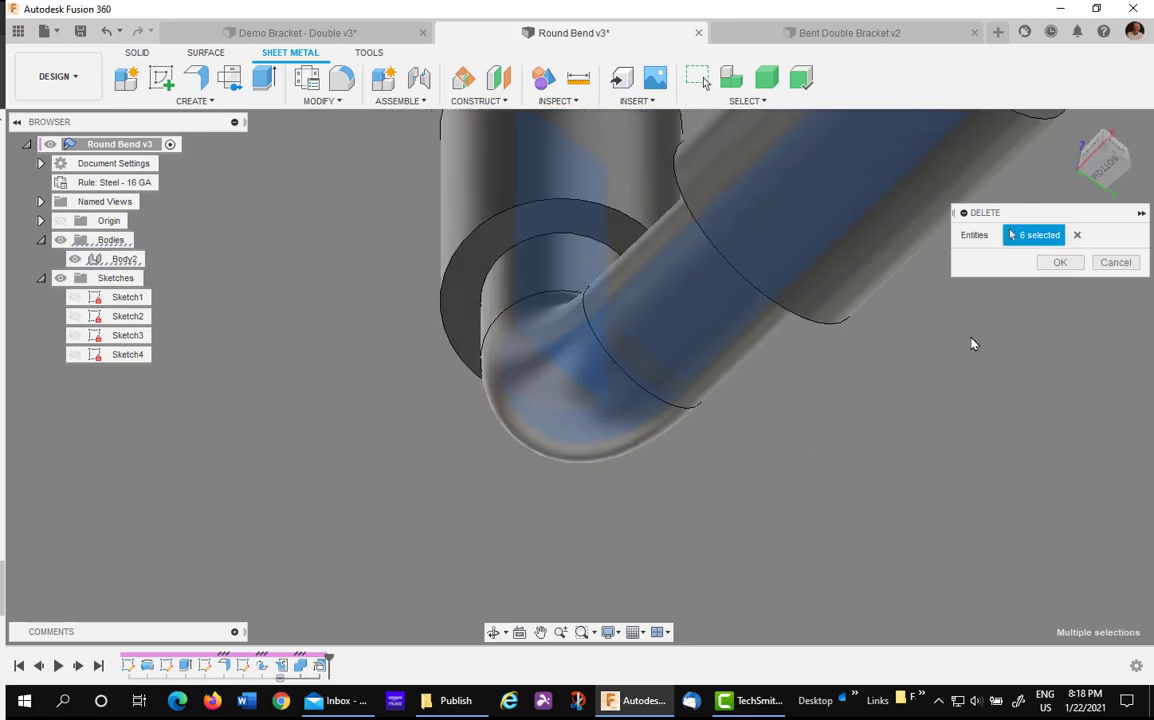
left_click(1060, 262)
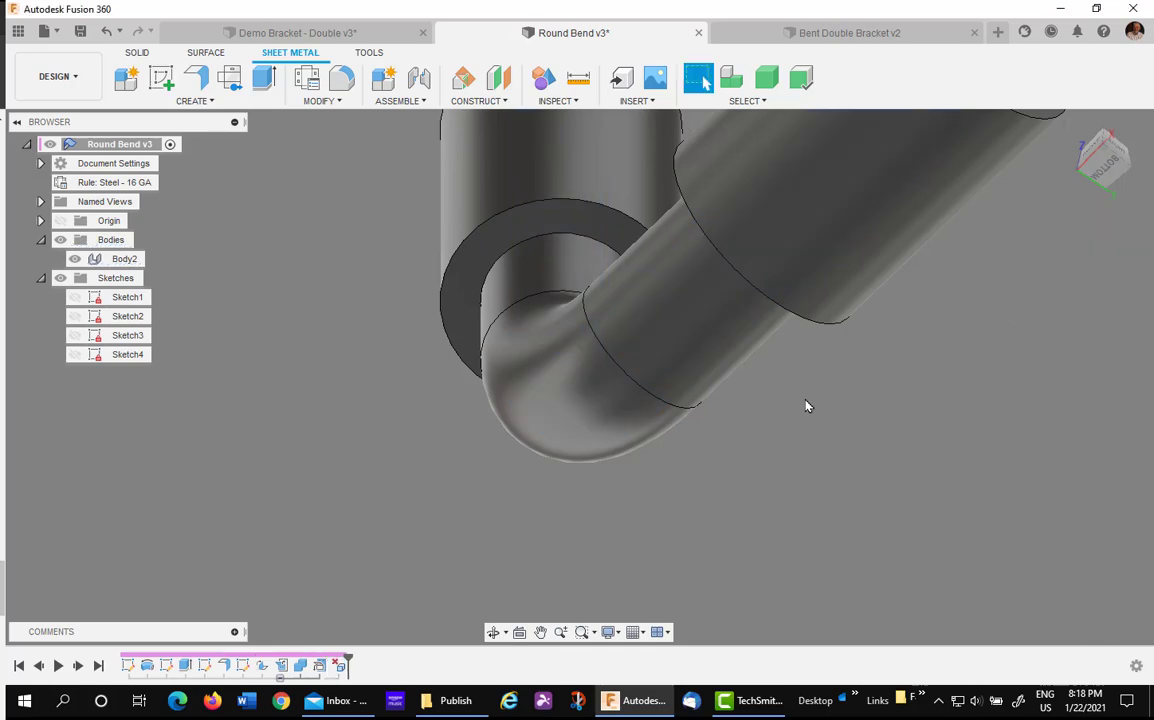
middle_click_drag(658, 468, 548, 322, "shift")
mouse_move(727, 326)
middle_mouse_down("shift")
mouse_move(698, 353)
mouse_move(737, 320)
middle_mouse_up("shift")
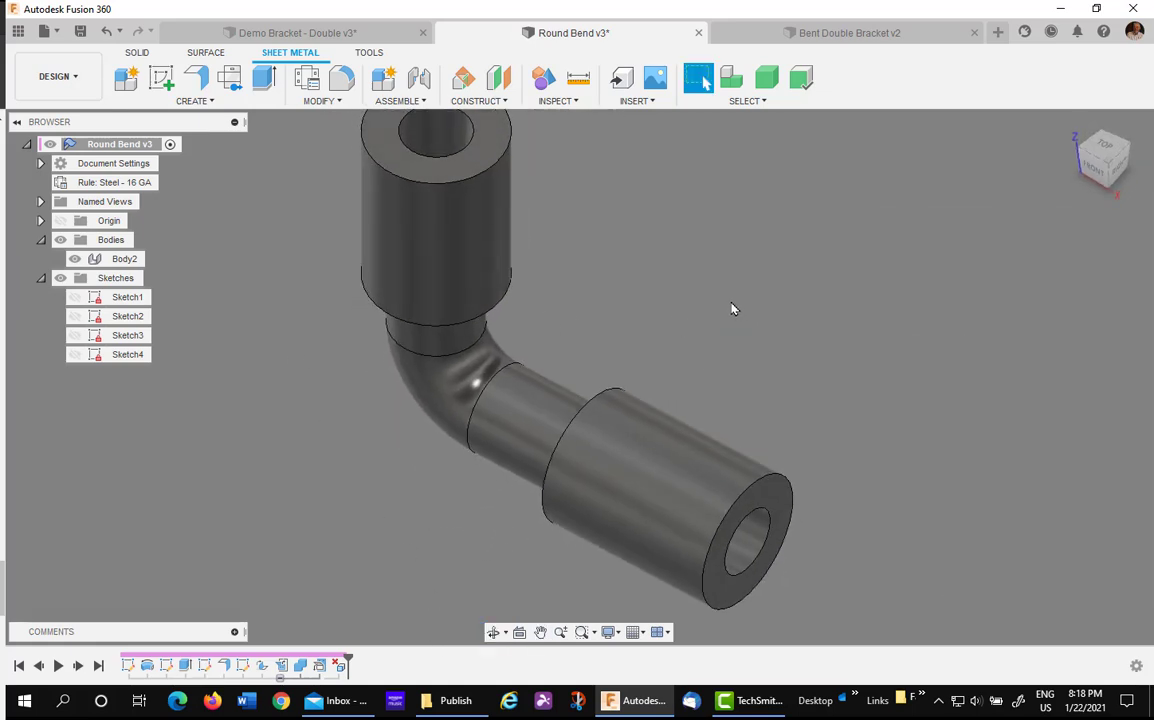